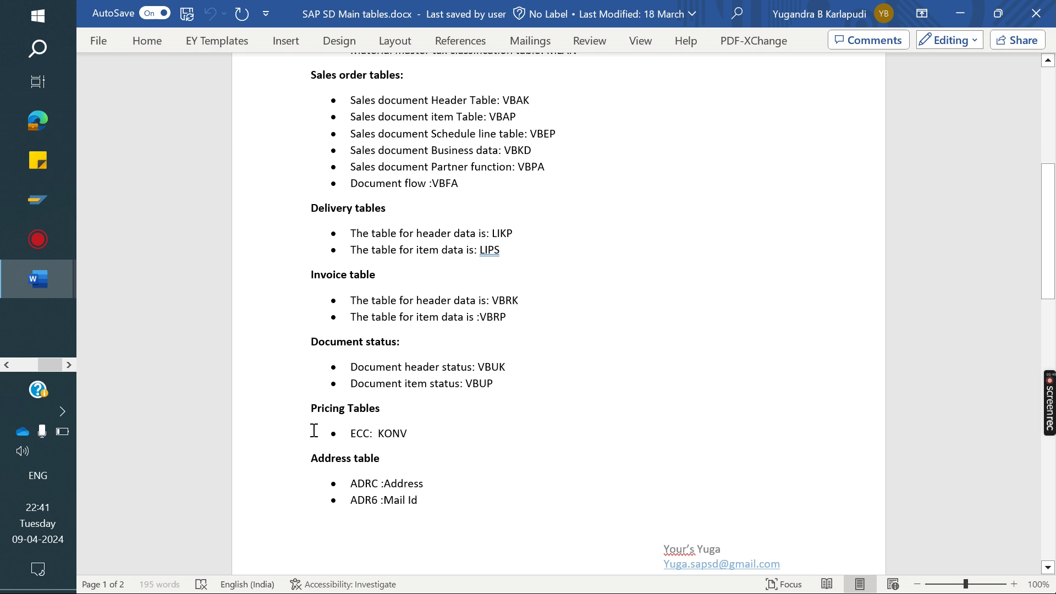
# Step: Return to the start of the SAP SD tables list and switch to the Tables logic document
pyautogui.scroll(1, 320, 118)
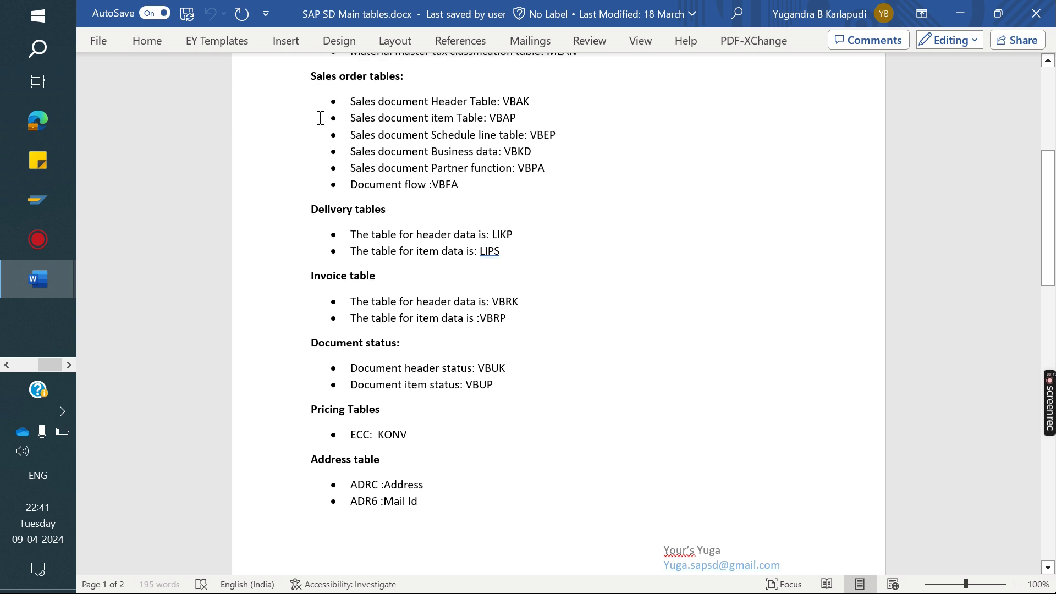
pyautogui.scroll(6, 320, 118)
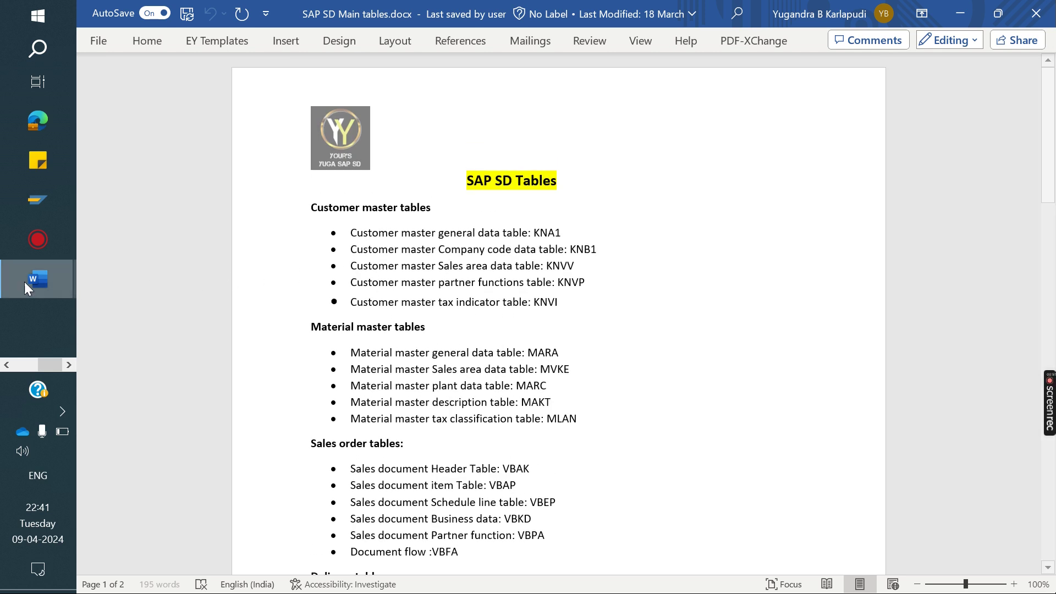
pyautogui.moveTo(21, 279)
pyautogui.click(165, 275)
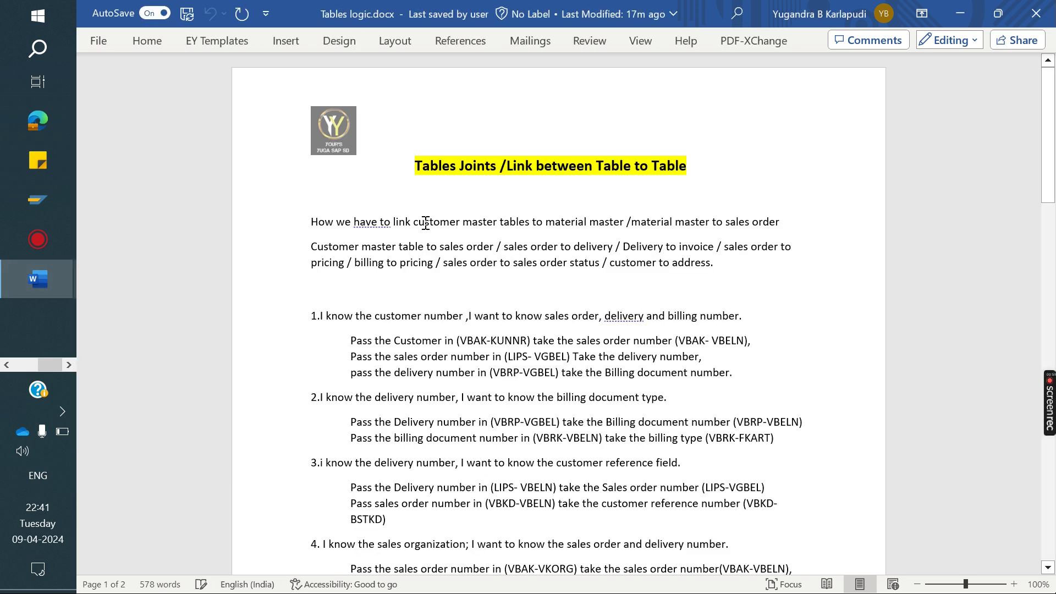
# Step: Go through the two introductory paragraphs on table links, selecting phrases from customer master to material master through customer to address
pyautogui.moveTo(413, 223); pyautogui.dragTo(615, 223)
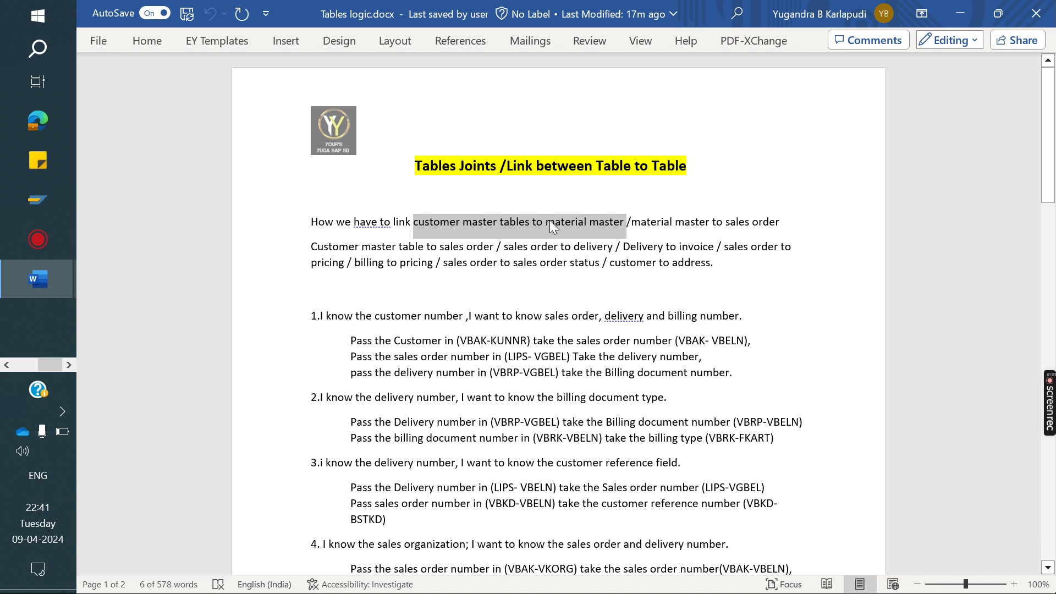
pyautogui.moveTo(632, 222); pyautogui.dragTo(777, 225)
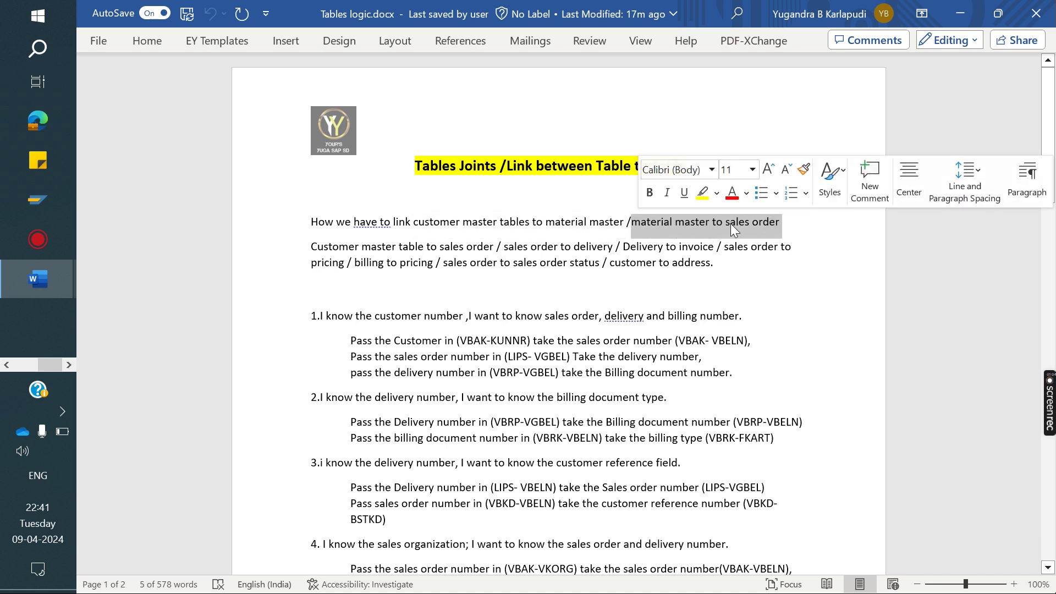
pyautogui.click(318, 246)
pyautogui.moveTo(352, 248); pyautogui.dragTo(695, 248)
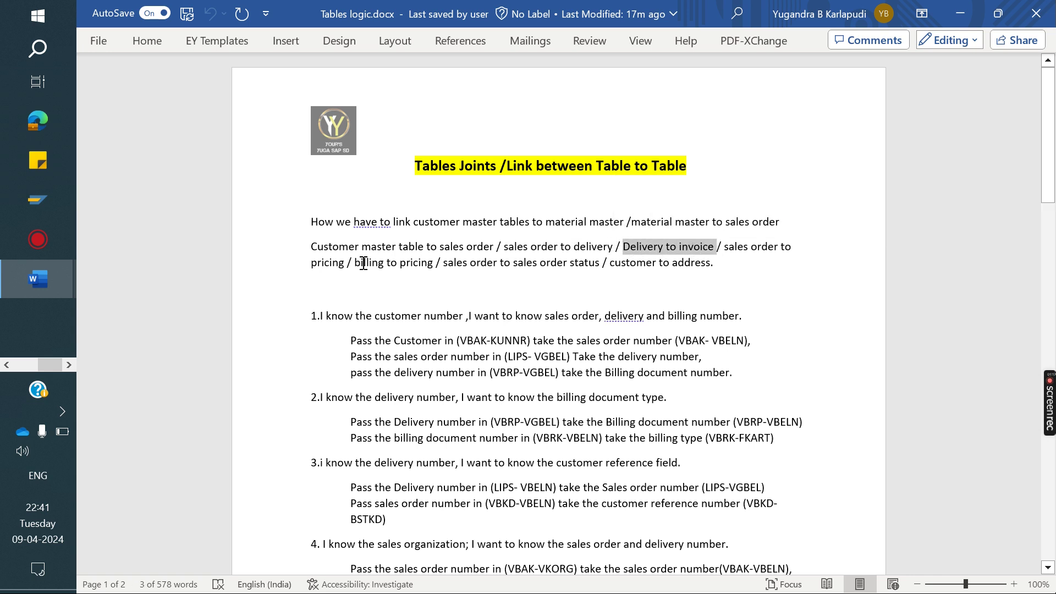
pyautogui.moveTo(354, 264); pyautogui.dragTo(722, 267)
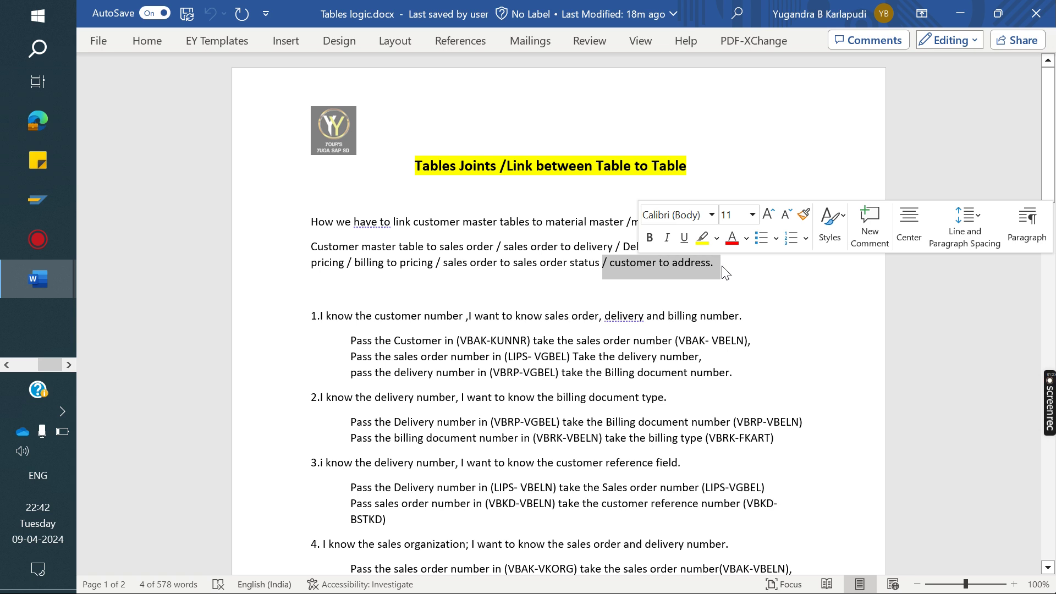
pyautogui.click(723, 272)
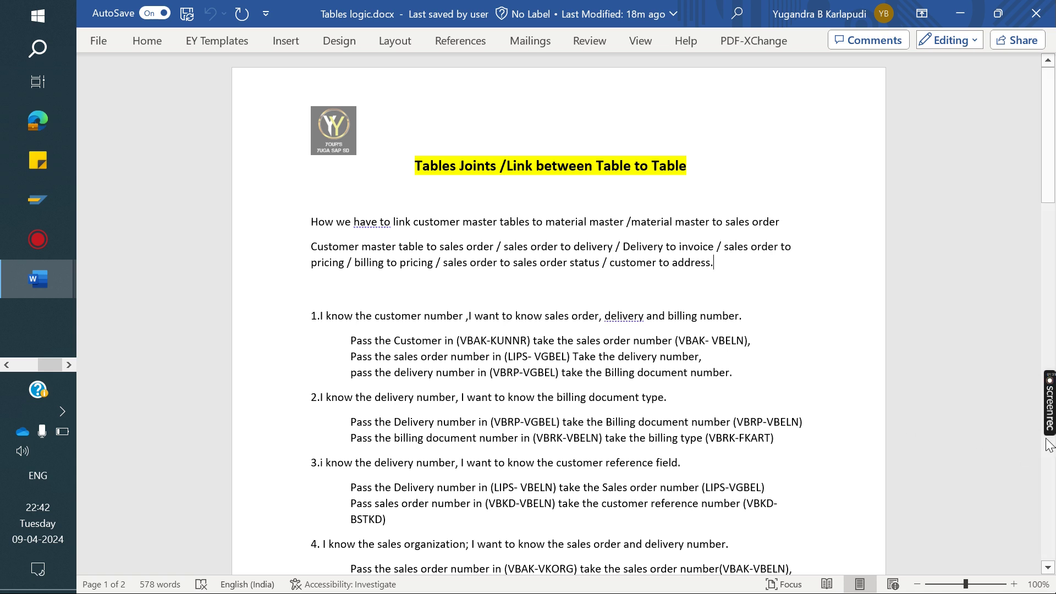
pyautogui.moveTo(1049, 442)
pyautogui.click(1047, 507)
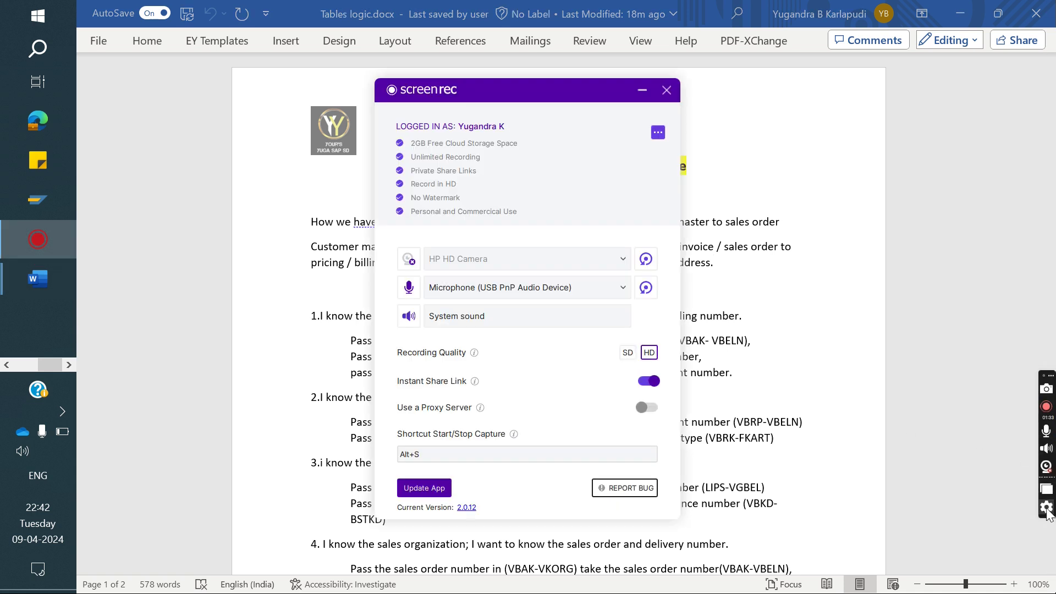
pyautogui.click(643, 90)
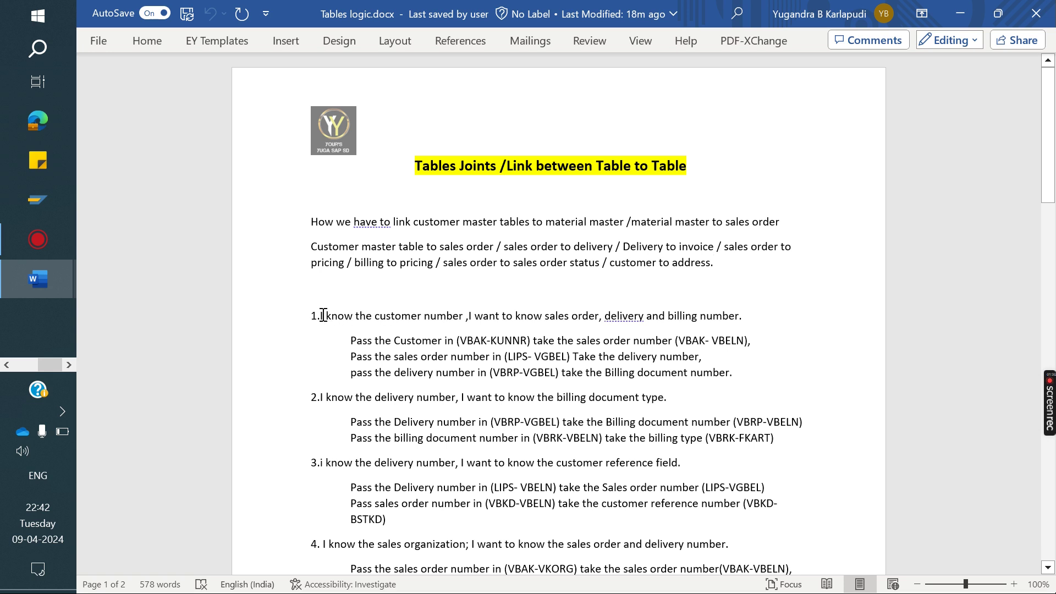
# Step: Read scenario 1, selecting the known customer number phrase and the sales order phrase
pyautogui.moveTo(320, 314); pyautogui.dragTo(465, 320)
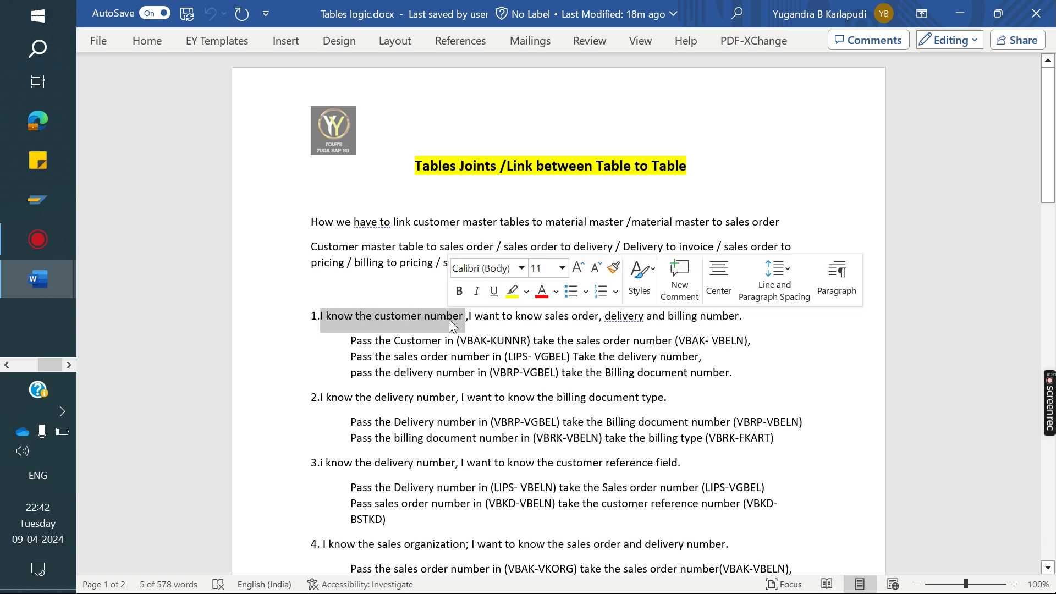
pyautogui.click(762, 317)
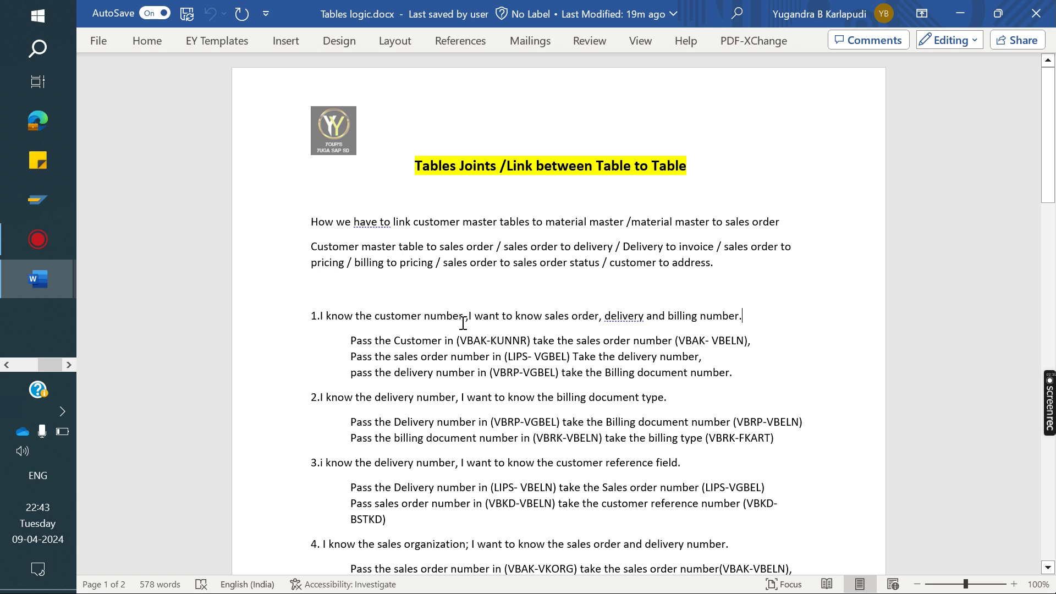
pyautogui.moveTo(465, 315); pyautogui.dragTo(335, 320)
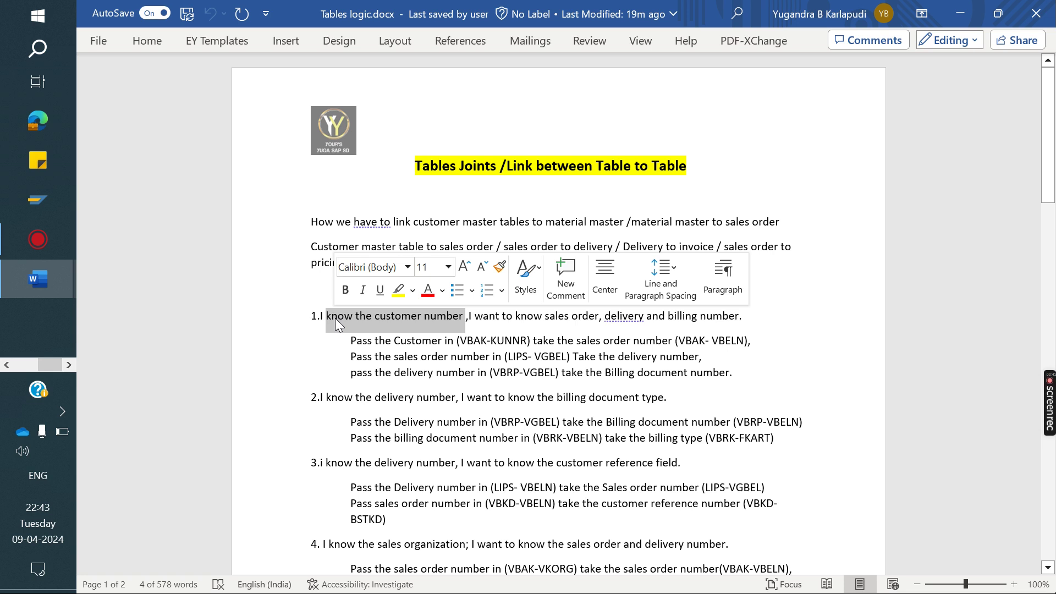
pyautogui.moveTo(474, 317); pyautogui.dragTo(602, 318)
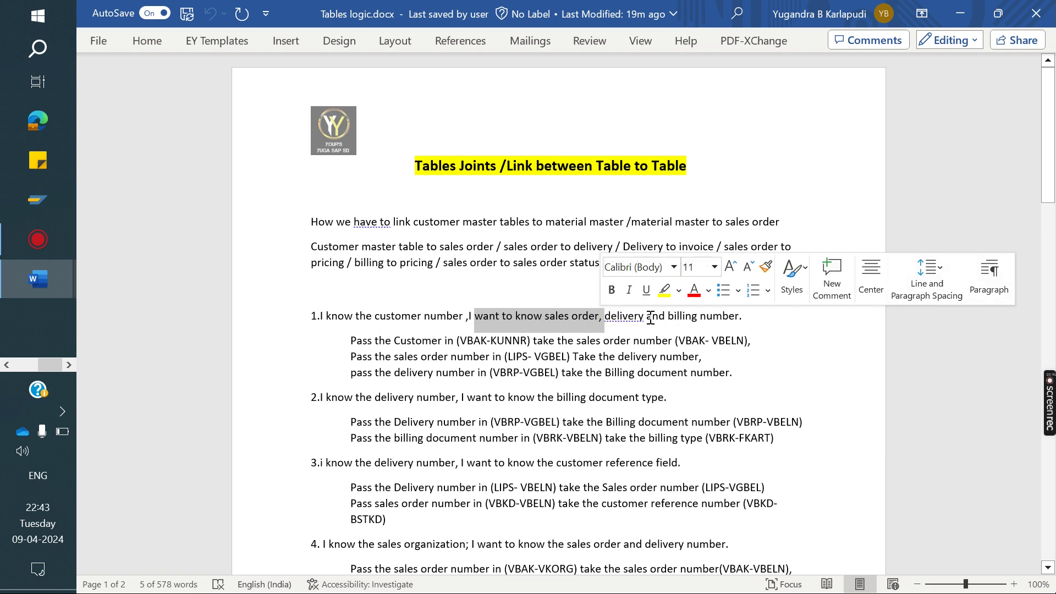
pyautogui.click(744, 318)
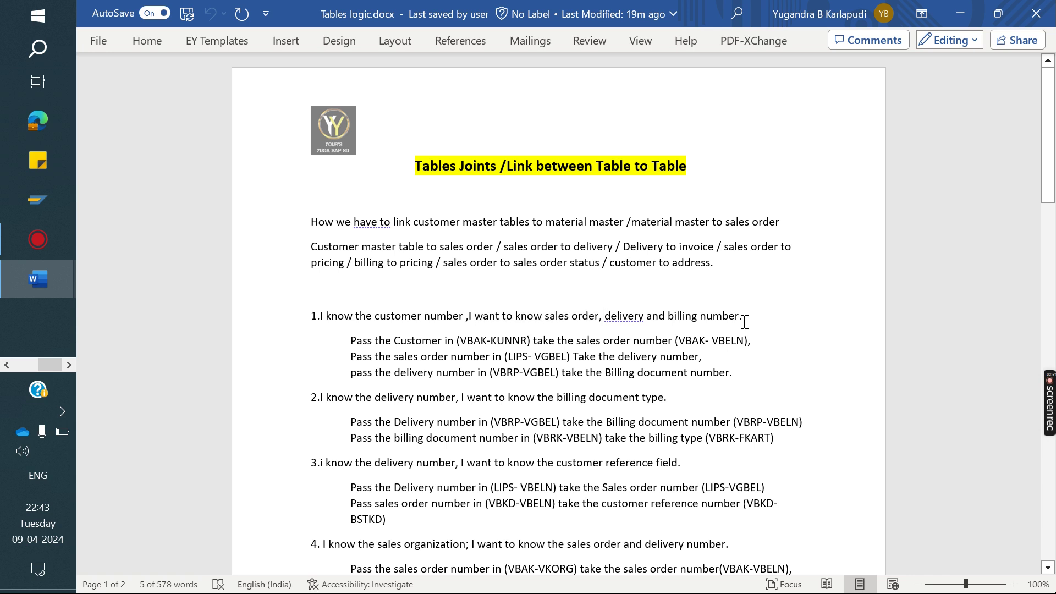
# Step: Switch to the SAP SD Main tables document and select the customer (KNA1) and material (MARA) general data table lines
pyautogui.moveTo(43, 281)
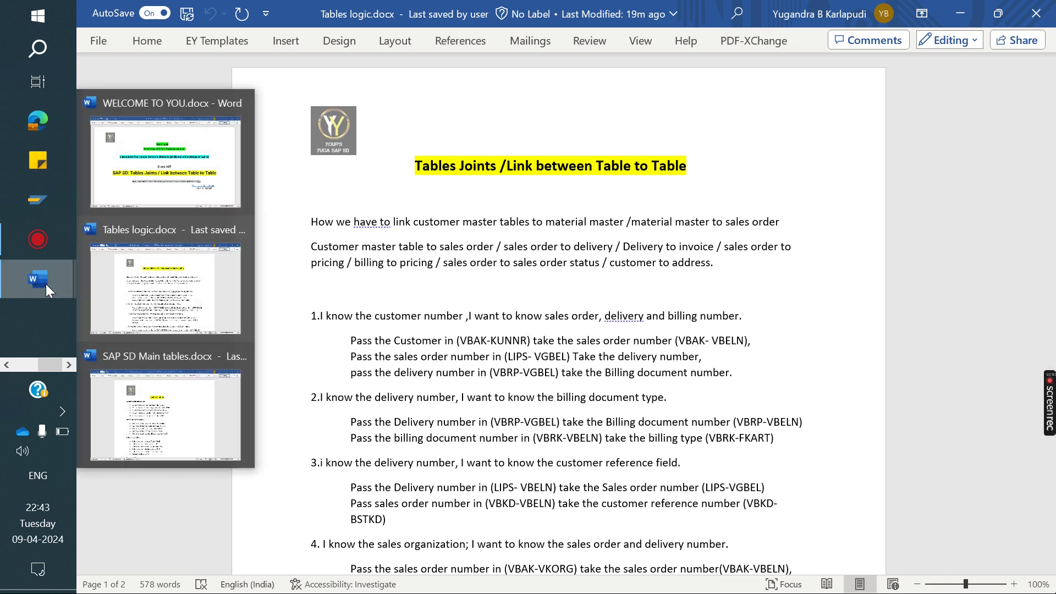
pyautogui.click(160, 415)
pyautogui.scroll(-3, 574, 414)
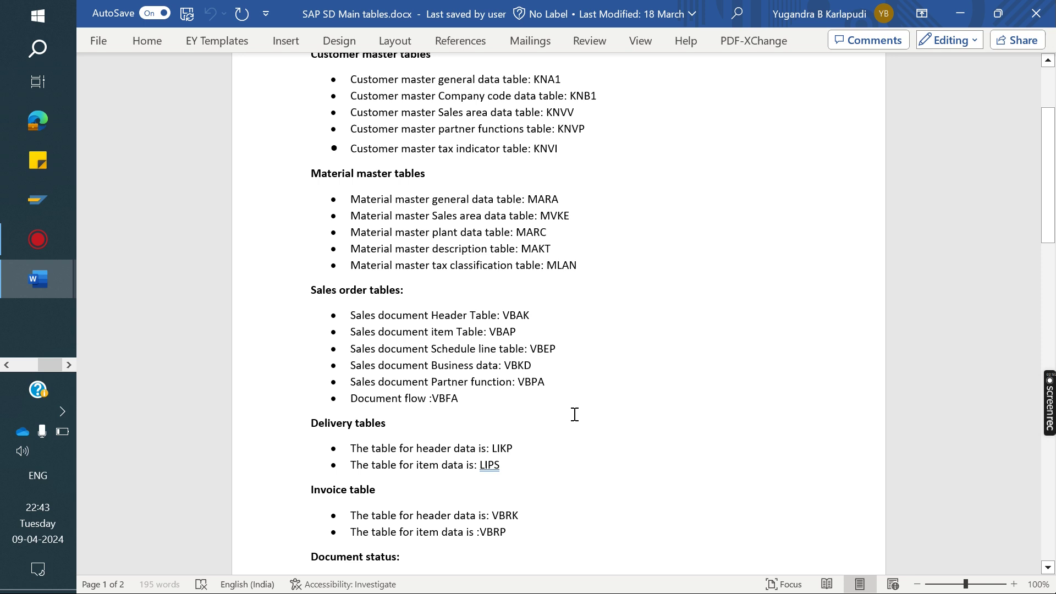
pyautogui.scroll(3, 574, 414)
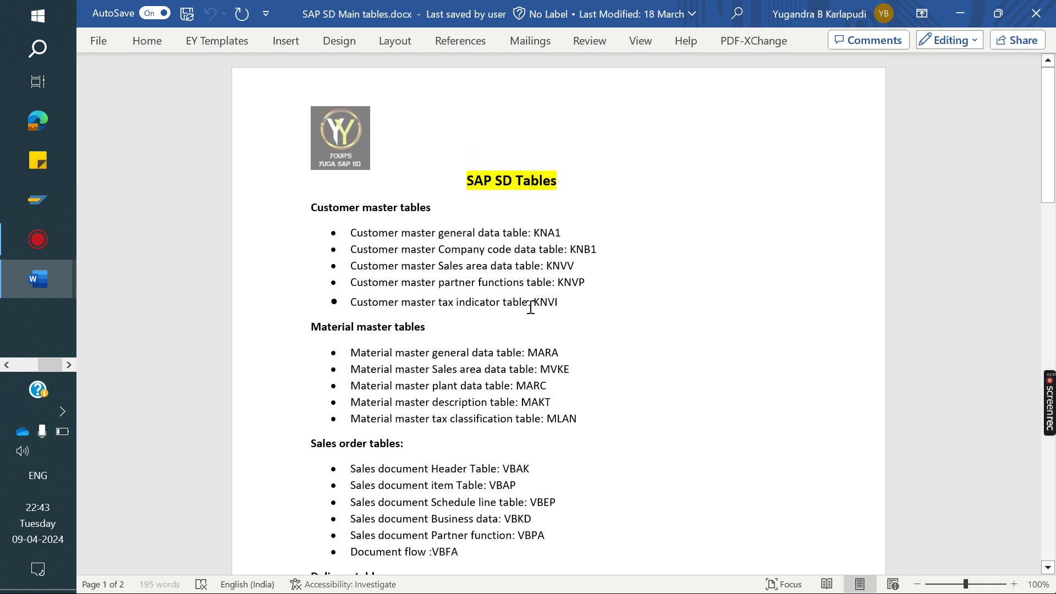
pyautogui.moveTo(588, 234); pyautogui.dragTo(351, 236)
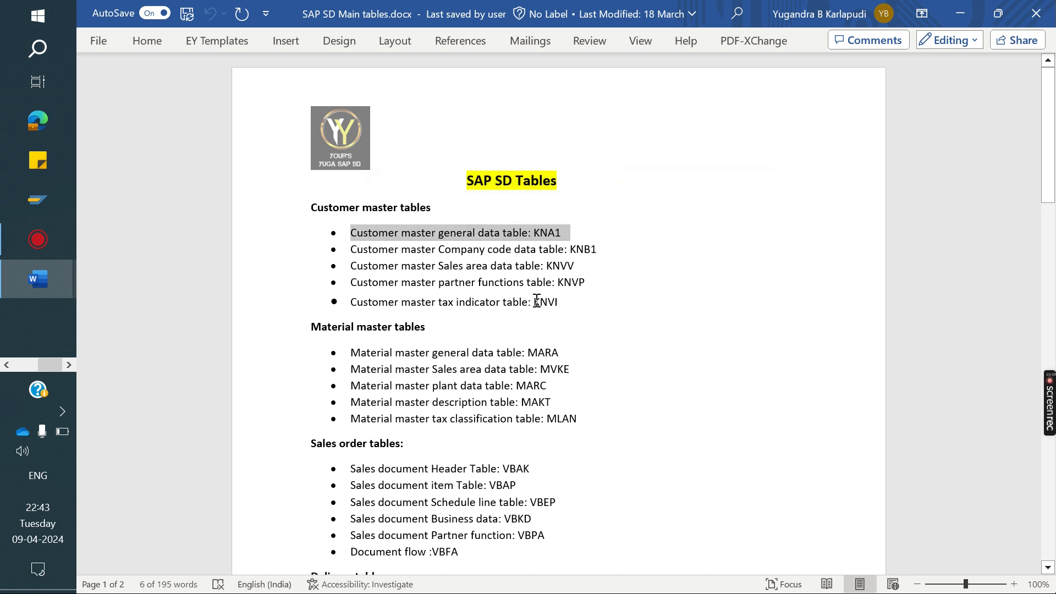
pyautogui.moveTo(560, 353); pyautogui.dragTo(370, 353)
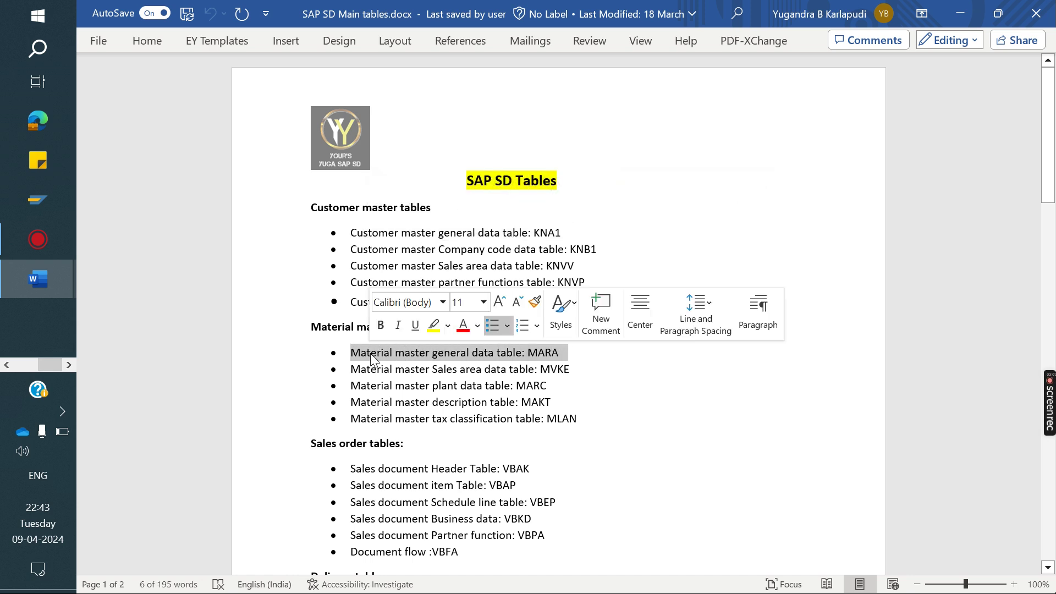
# Step: Point out the sales header table VBAK, delivery item table LIPS, invoice item table VBRP and item status table VBUP
pyautogui.scroll(-1, 576, 423)
pyautogui.scroll(-4, 576, 423)
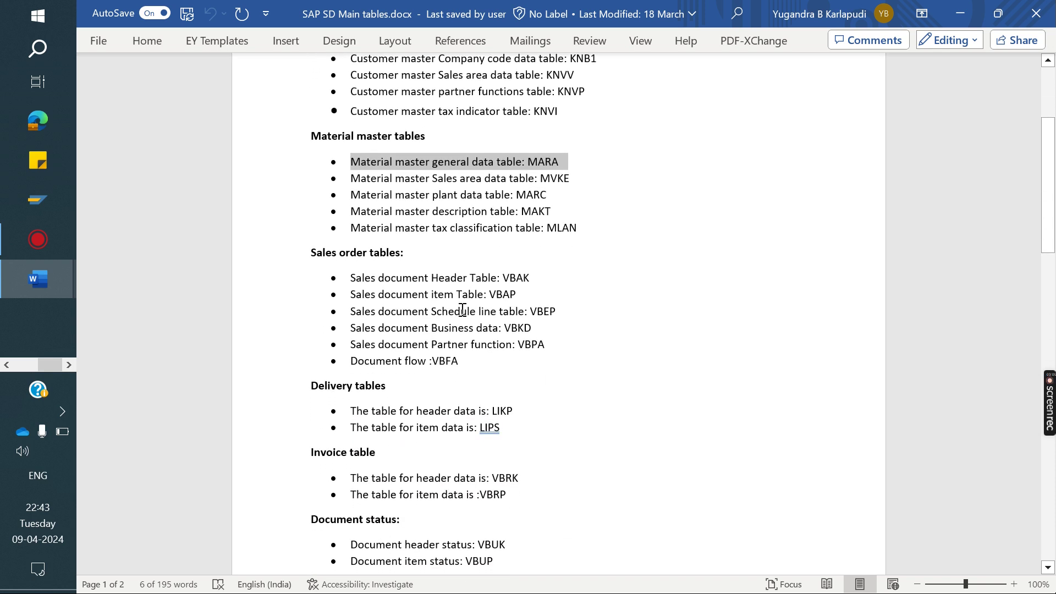
pyautogui.moveTo(353, 277); pyautogui.dragTo(535, 277)
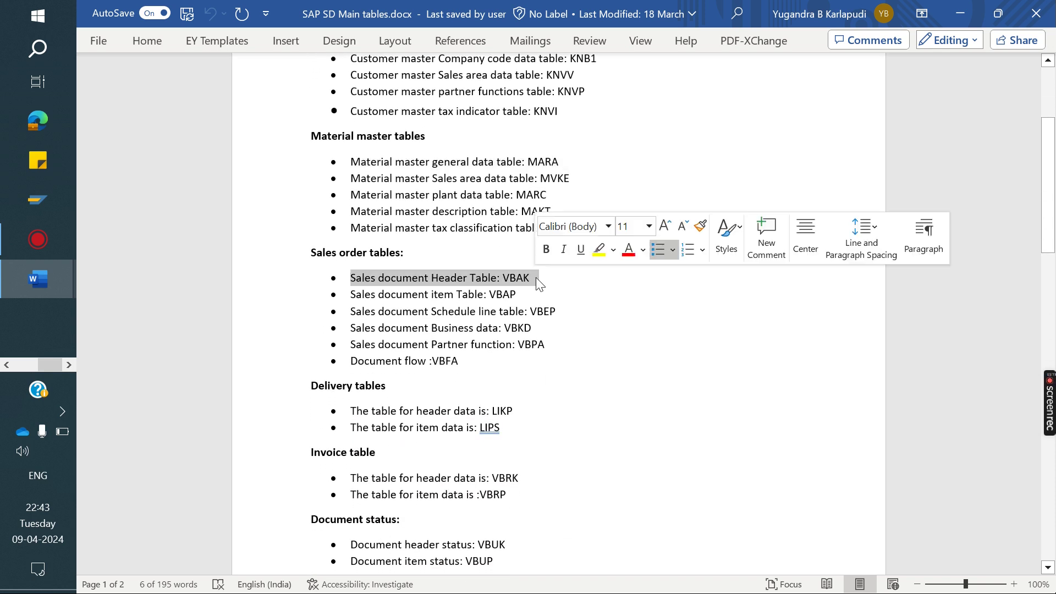
pyautogui.scroll(-3, 429, 412)
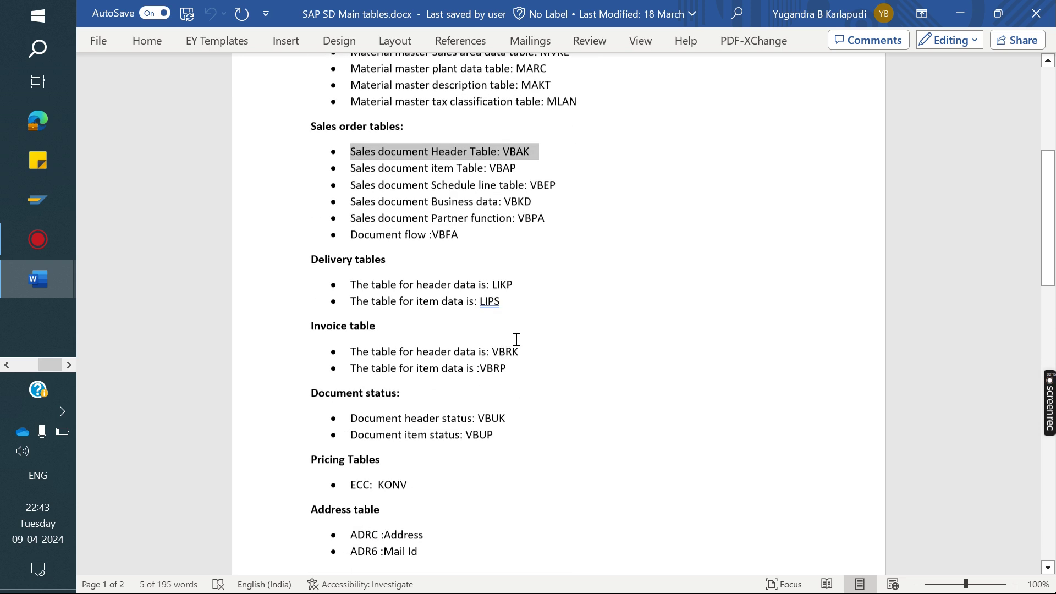
pyautogui.click(485, 301)
pyautogui.moveTo(485, 301); pyautogui.dragTo(351, 301)
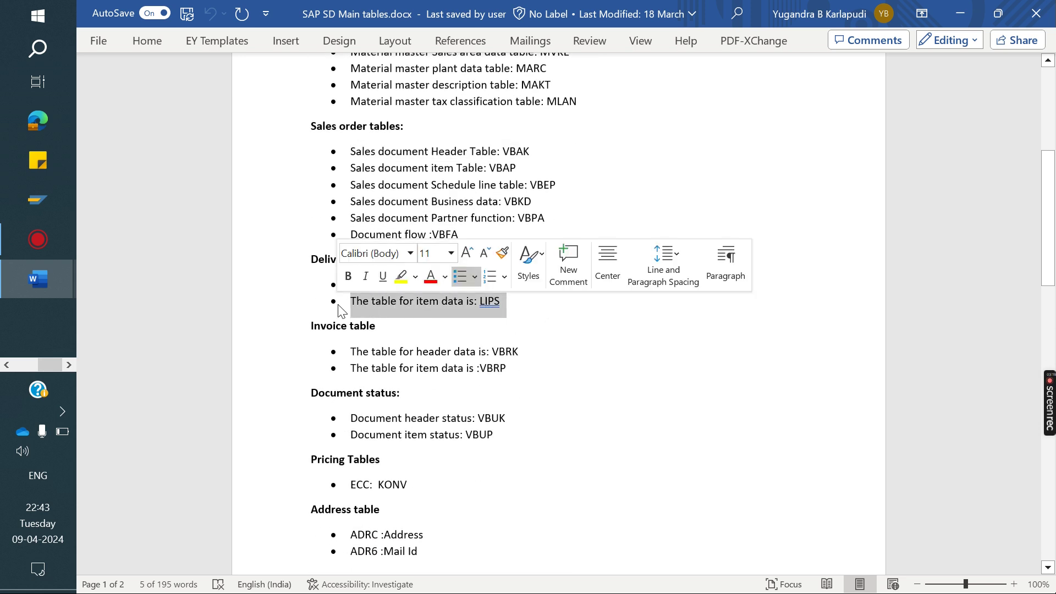
pyautogui.moveTo(507, 367); pyautogui.dragTo(368, 364)
pyautogui.click(487, 434)
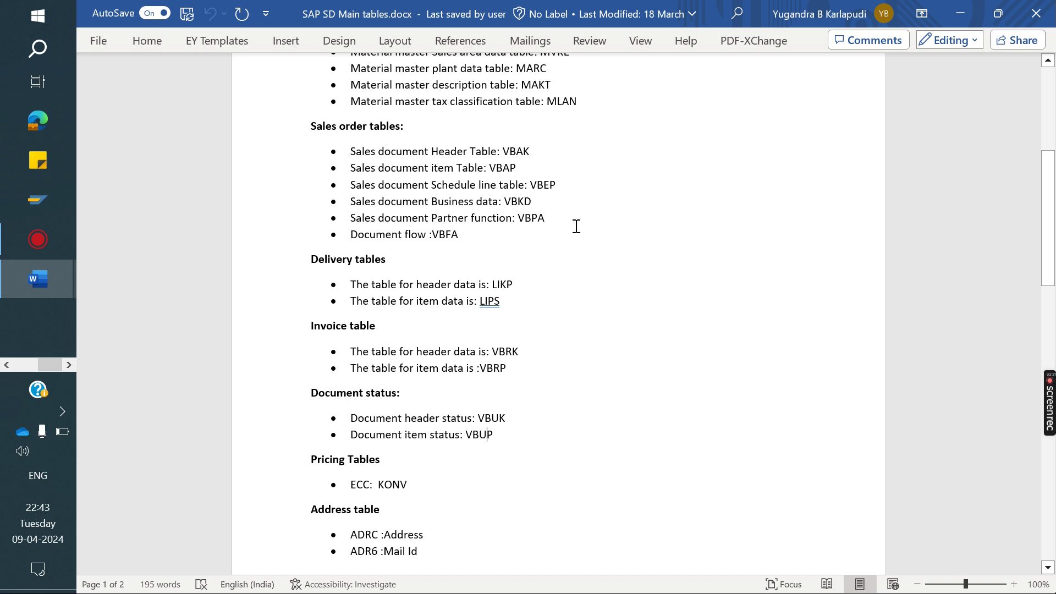
# Step: Return to the Tables logic document and select scenario 1's customer number, sales order, delivery and billing number phrases in turn
pyautogui.scroll(2, 518, 256)
pyautogui.scroll(3, 519, 256)
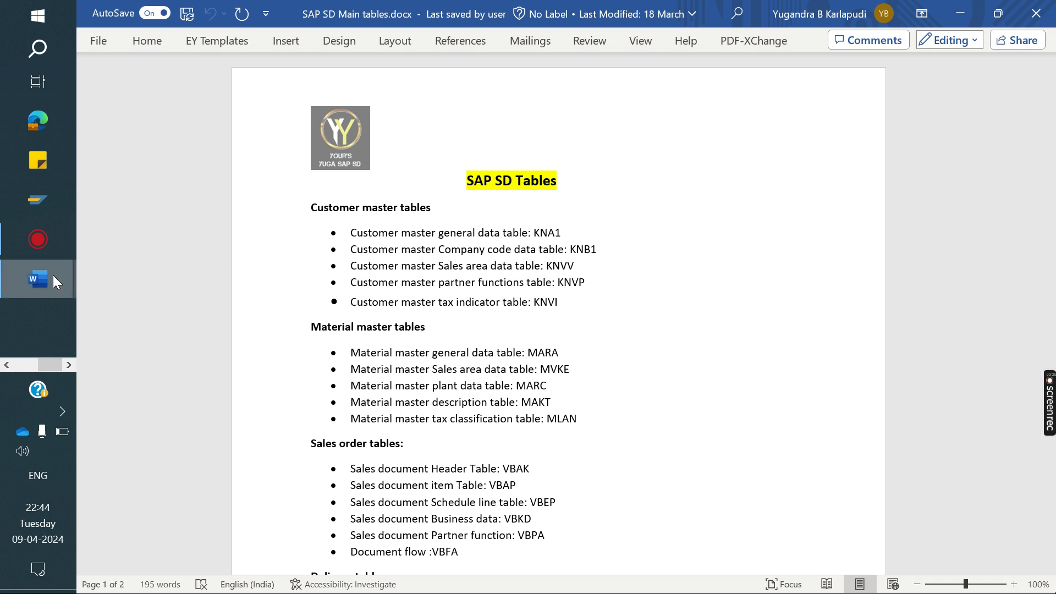
pyautogui.moveTo(53, 275)
pyautogui.click(208, 266)
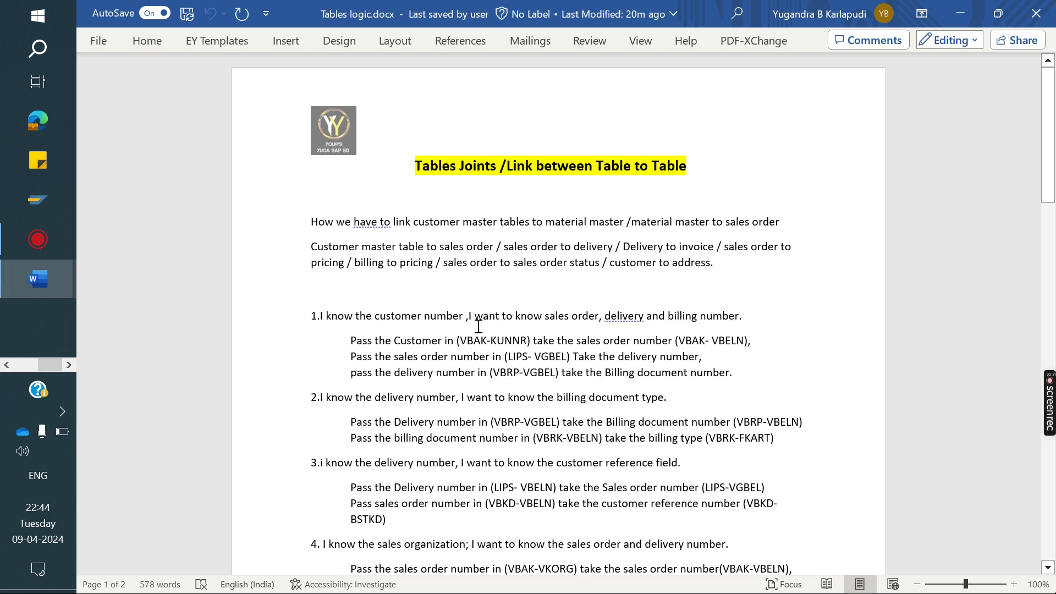
pyautogui.moveTo(467, 316); pyautogui.dragTo(326, 316)
pyautogui.moveTo(599, 317); pyautogui.dragTo(475, 317)
pyautogui.moveTo(646, 317); pyautogui.dragTo(603, 318)
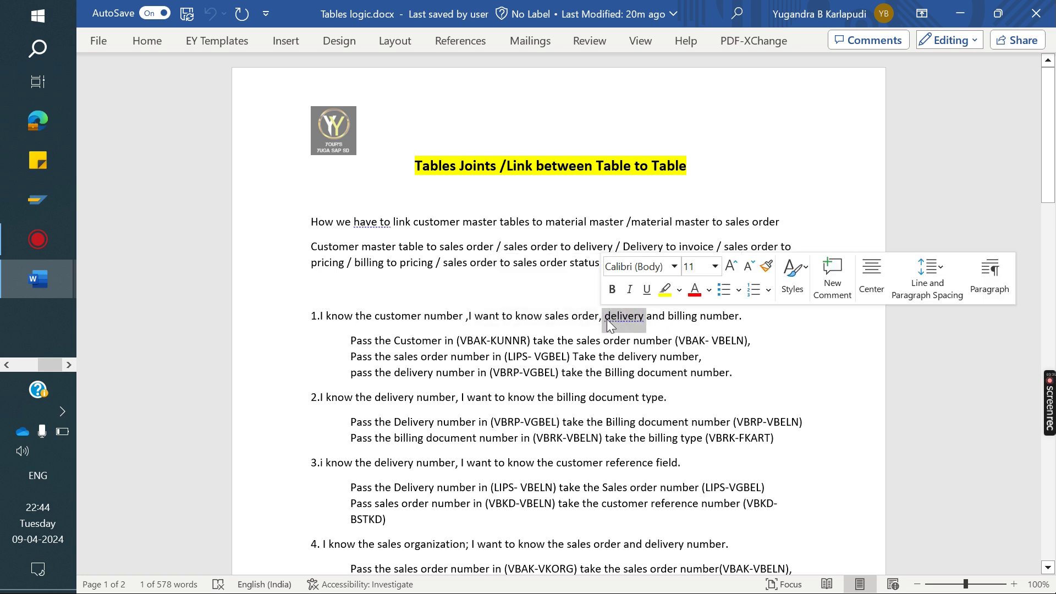
pyautogui.click(759, 316)
pyautogui.moveTo(734, 317); pyautogui.dragTo(669, 317)
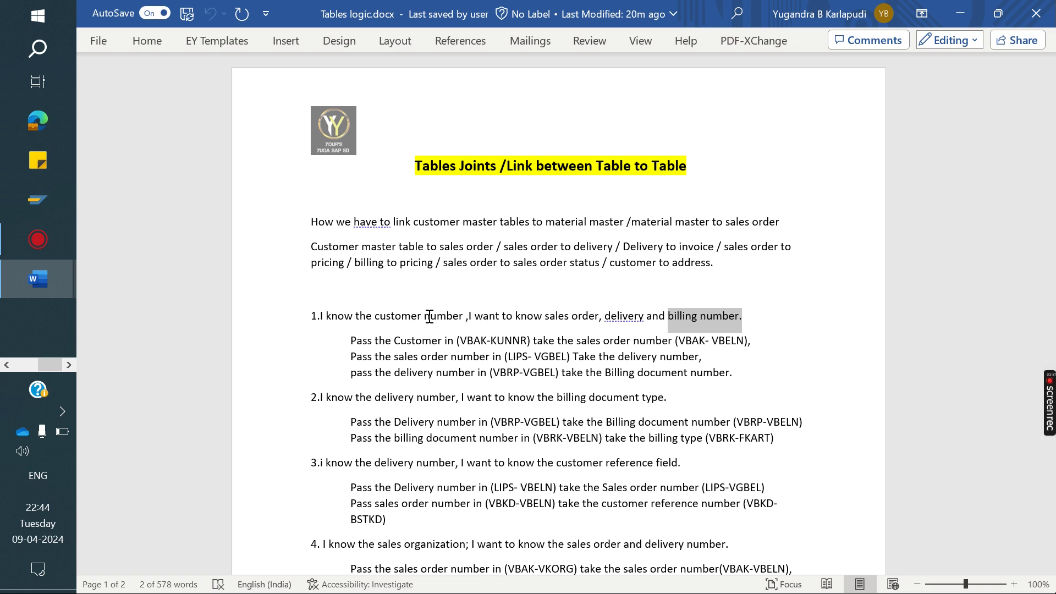
# Step: Retrace scenario 1's chain from customer number to sales order, through delivery, to billing number by selecting the wording
pyautogui.moveTo(599, 316); pyautogui.dragTo(353, 323)
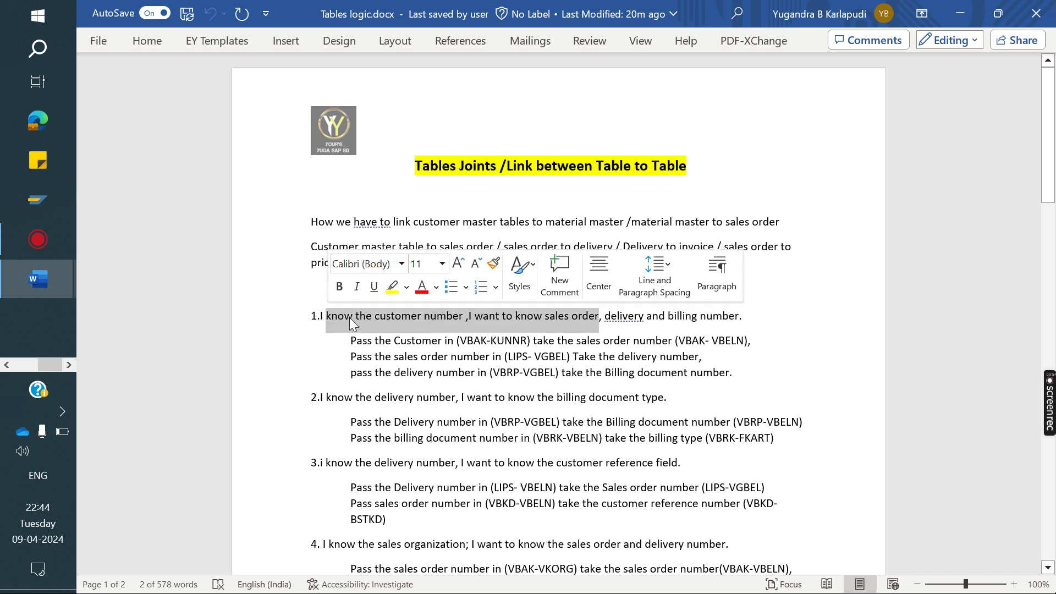
pyautogui.click(580, 316)
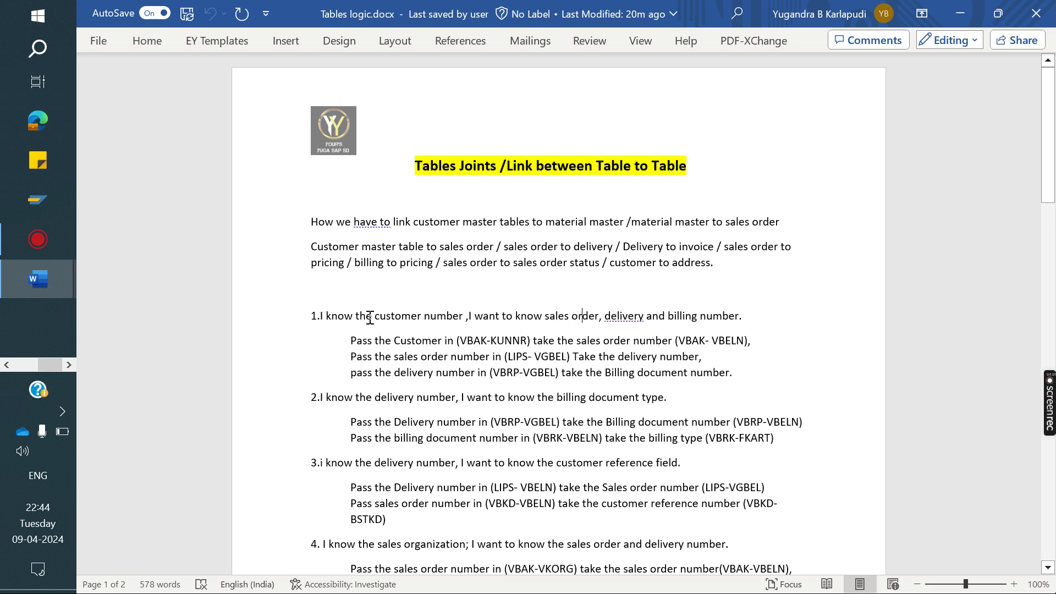
pyautogui.moveTo(588, 315); pyautogui.dragTo(404, 316)
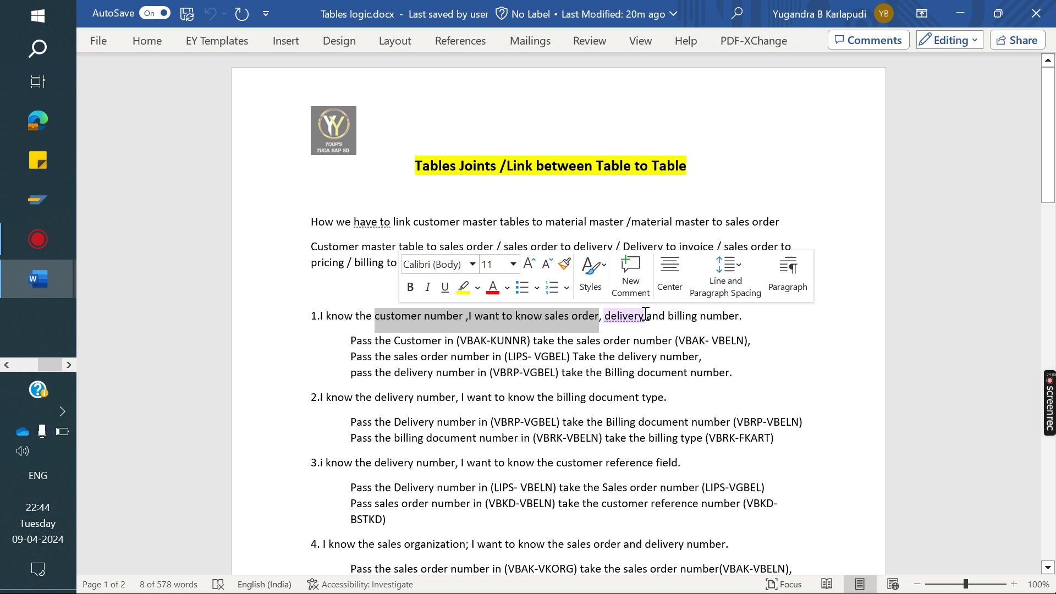
pyautogui.click(611, 313)
pyautogui.moveTo(610, 312); pyautogui.dragTo(545, 316)
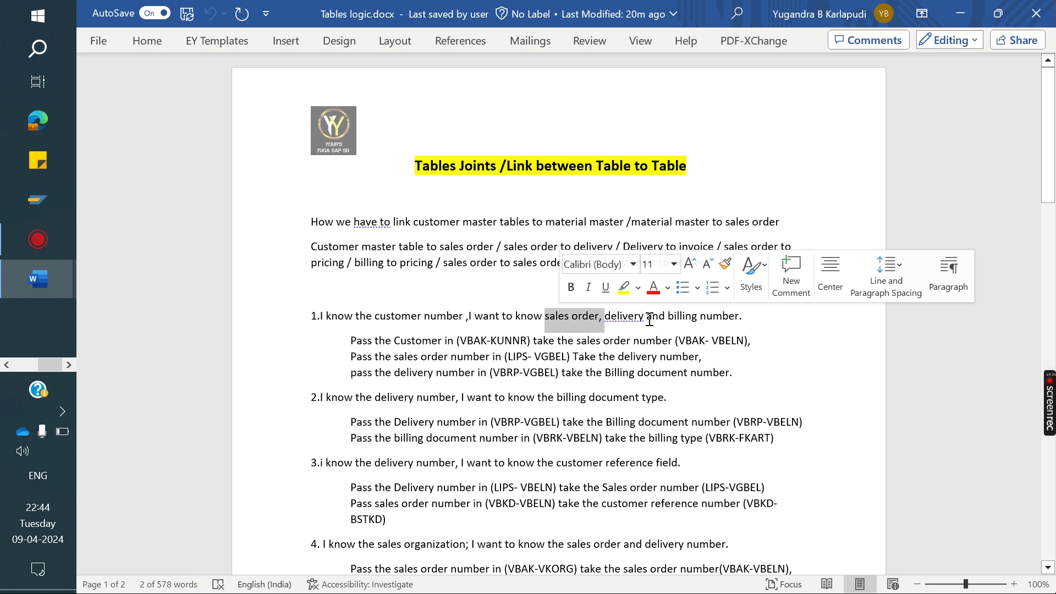
pyautogui.click(566, 318)
pyautogui.click(641, 317)
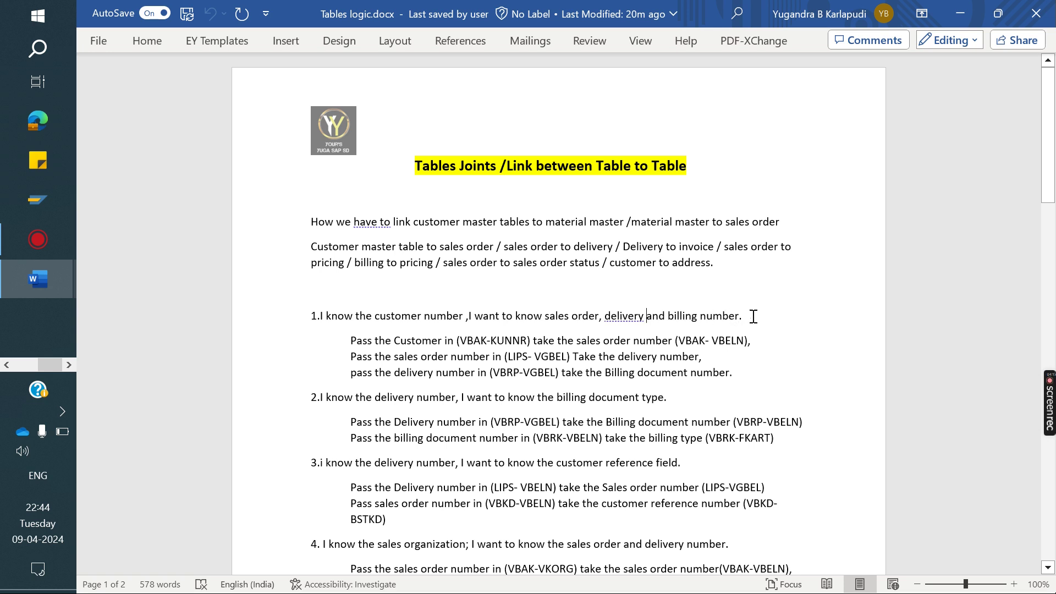
pyautogui.moveTo(742, 316); pyautogui.dragTo(682, 320)
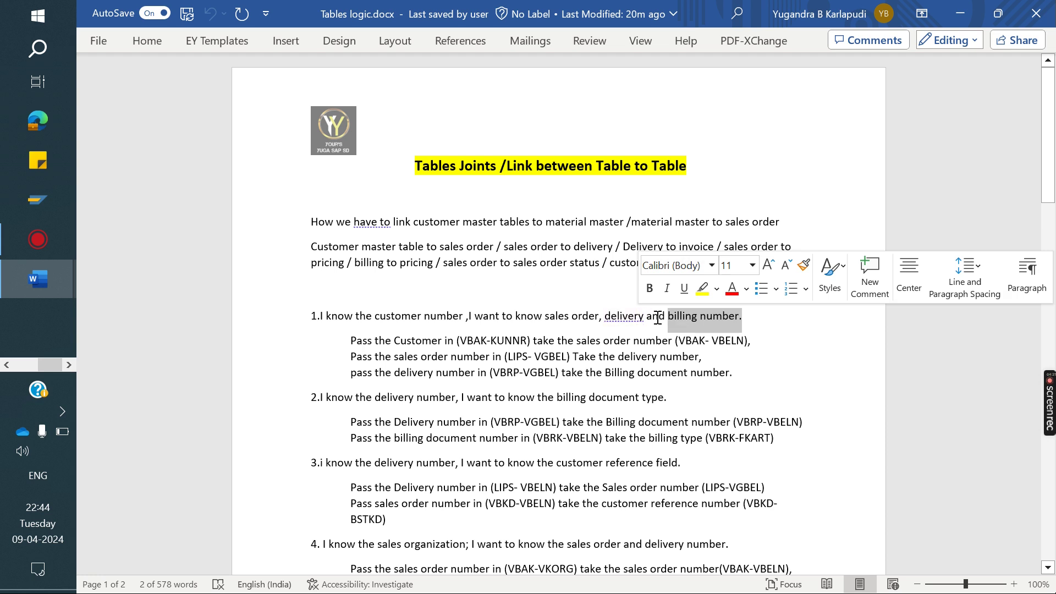
# Step: Select the delivery wording in scenario 1 and move on to its line passing the customer in VBAK-KUNNR
pyautogui.click(770, 321)
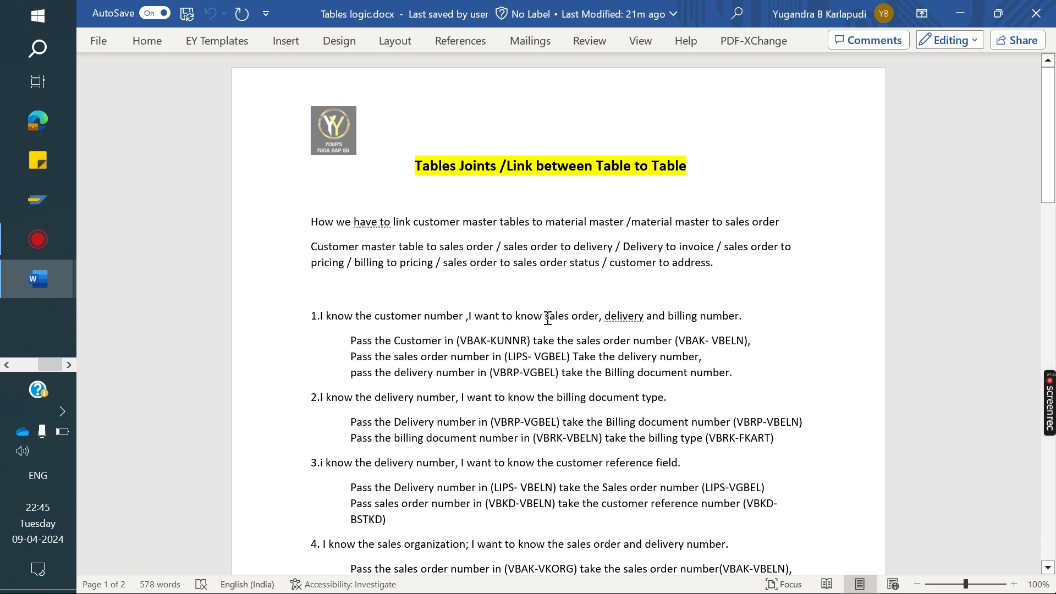
pyautogui.moveTo(567, 315); pyautogui.dragTo(653, 323)
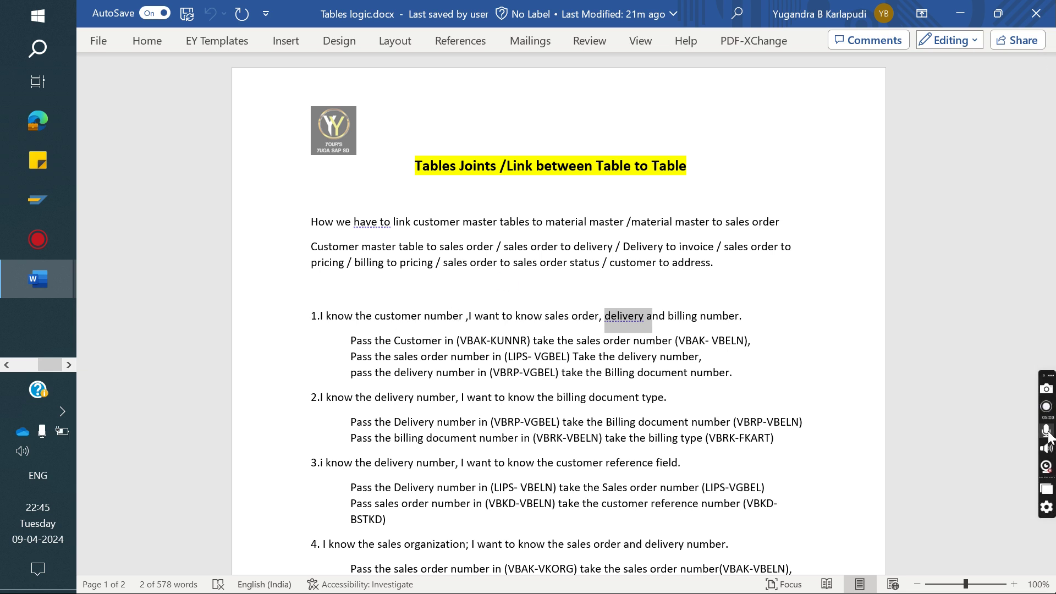
pyautogui.click(1049, 492)
pyautogui.click(434, 344)
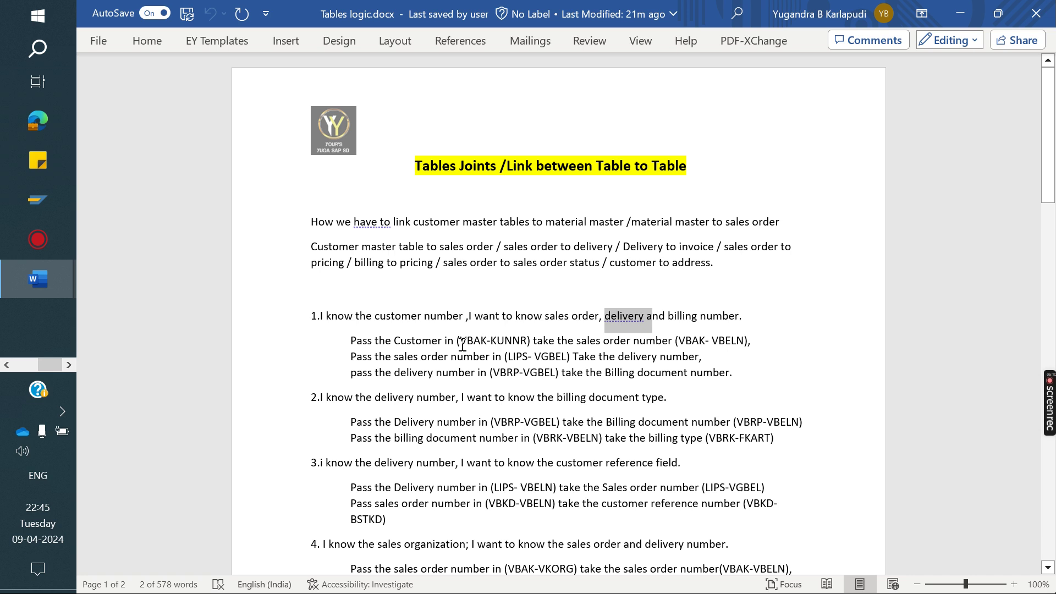
# Step: Start SAP Logon and log on to the SAP -ECC system, entering the account password
pyautogui.click(22, 210)
pyautogui.click(573, 357)
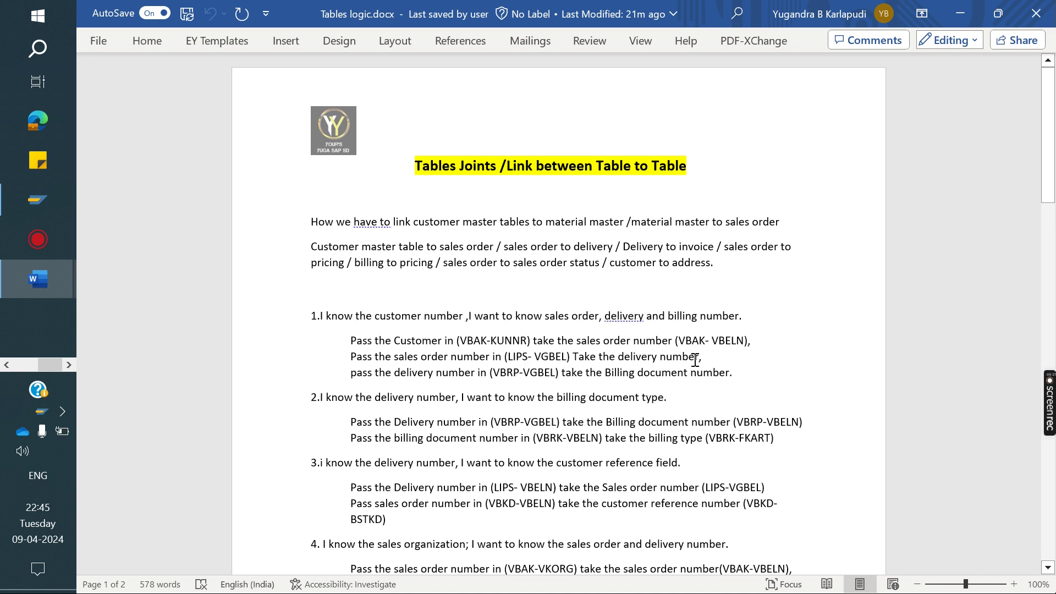
pyautogui.click(375, 372)
pyautogui.click(51, 196)
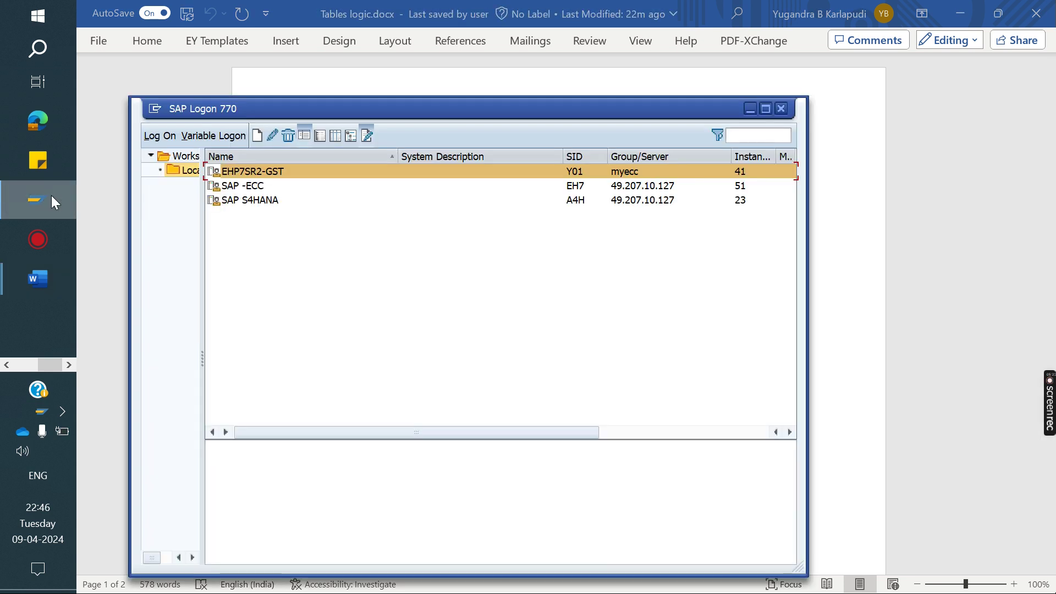
pyautogui.click(245, 186)
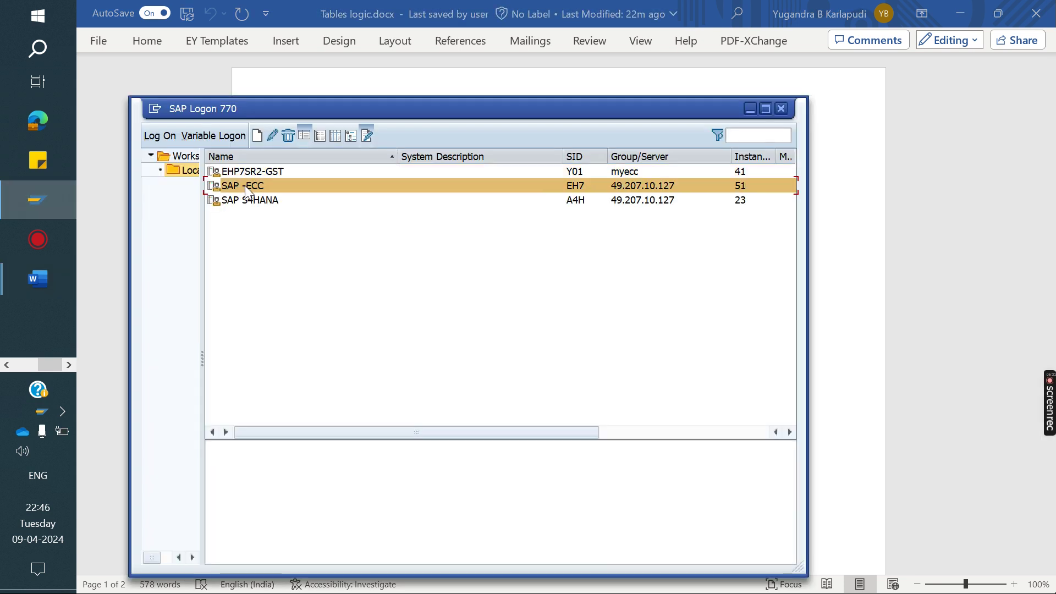
pyautogui.doubleClick(245, 187)
pyautogui.click(245, 183)
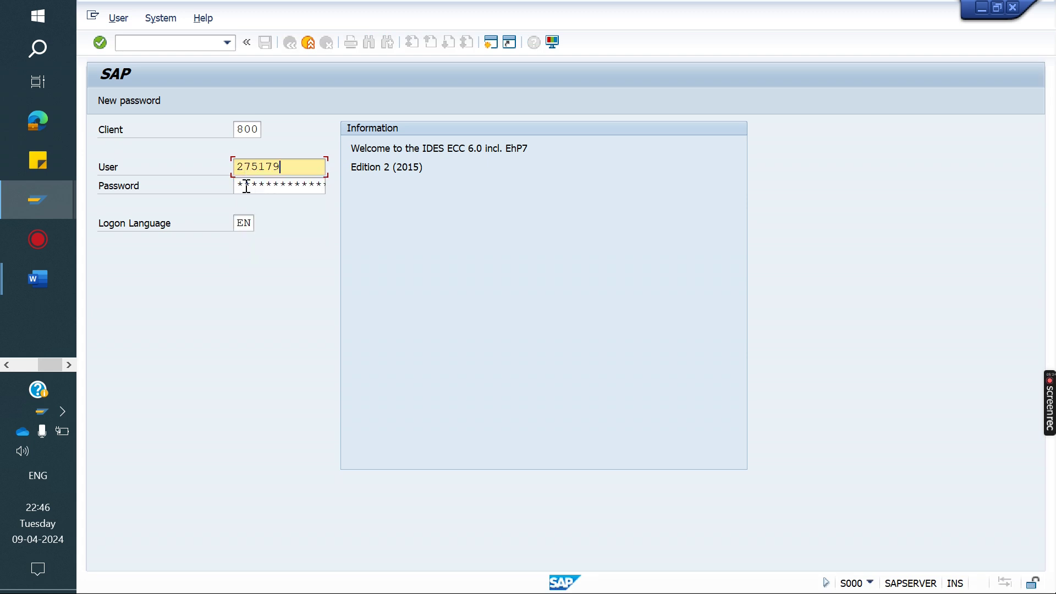
pyautogui.click(247, 186)
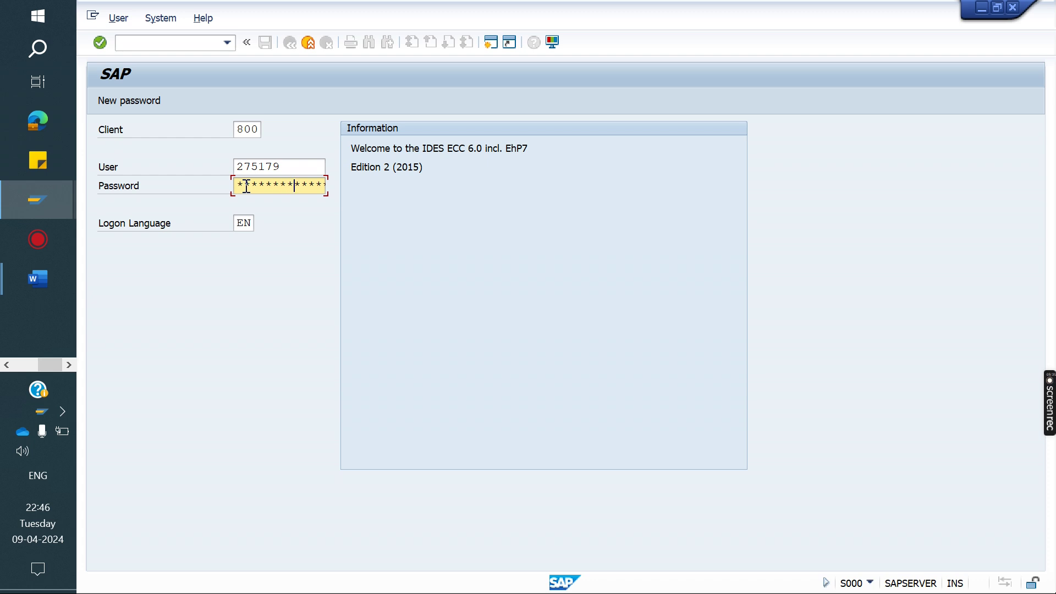
pyautogui.press('Return')
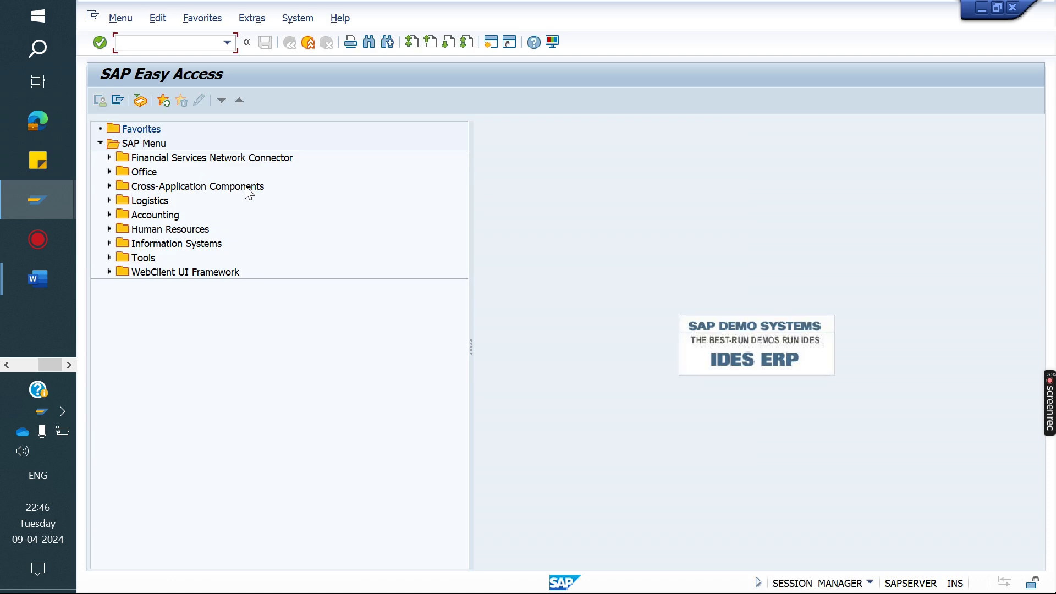
# Step: Open transaction SE16N and load the sales document header table VBAK
pyautogui.write('se16n')
pyautogui.press('Return')
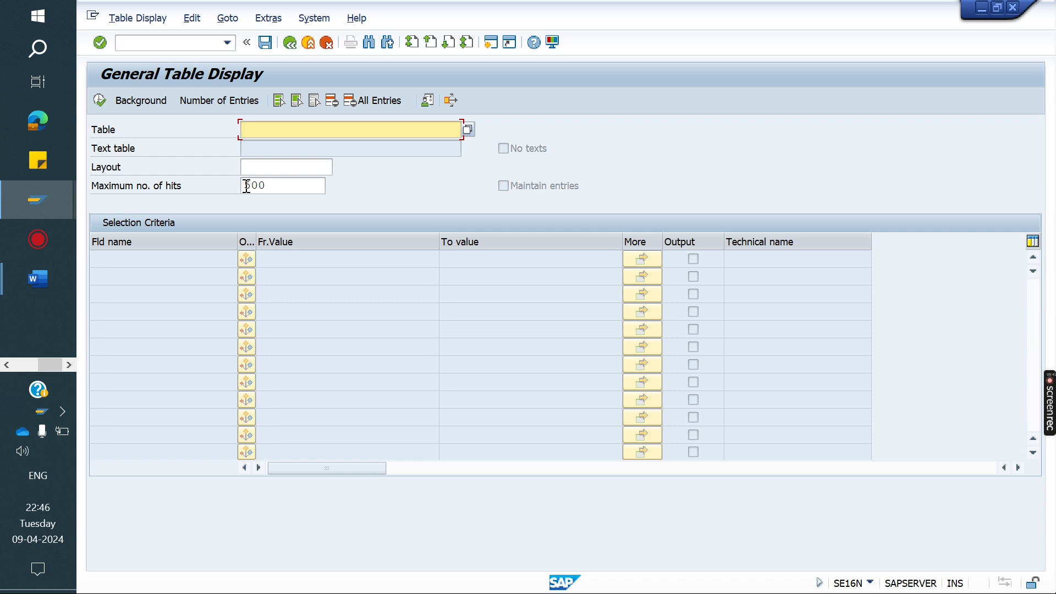
pyautogui.press('BackSpace')
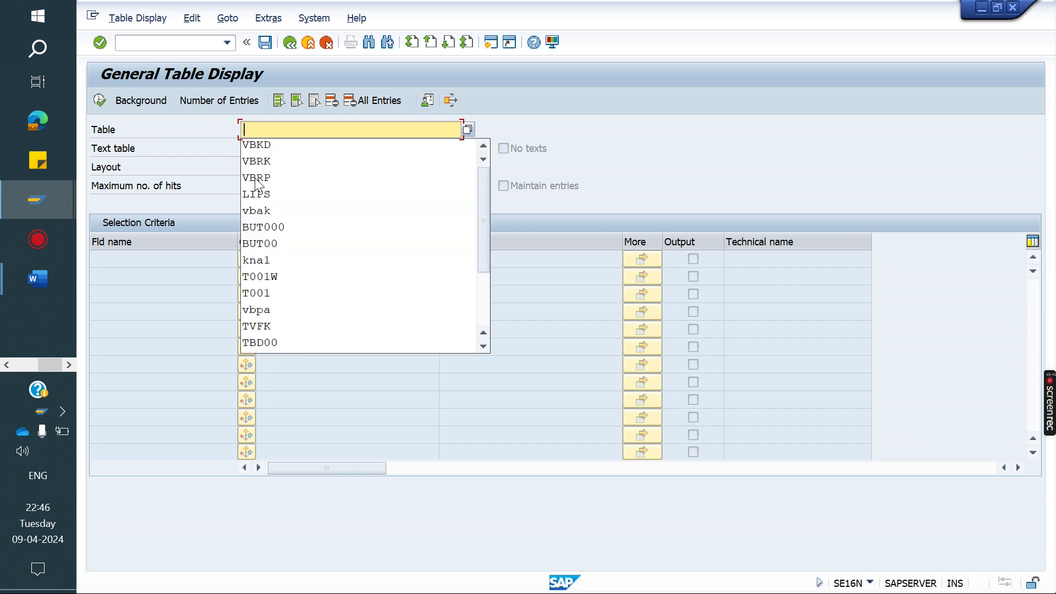
pyautogui.press('Down')
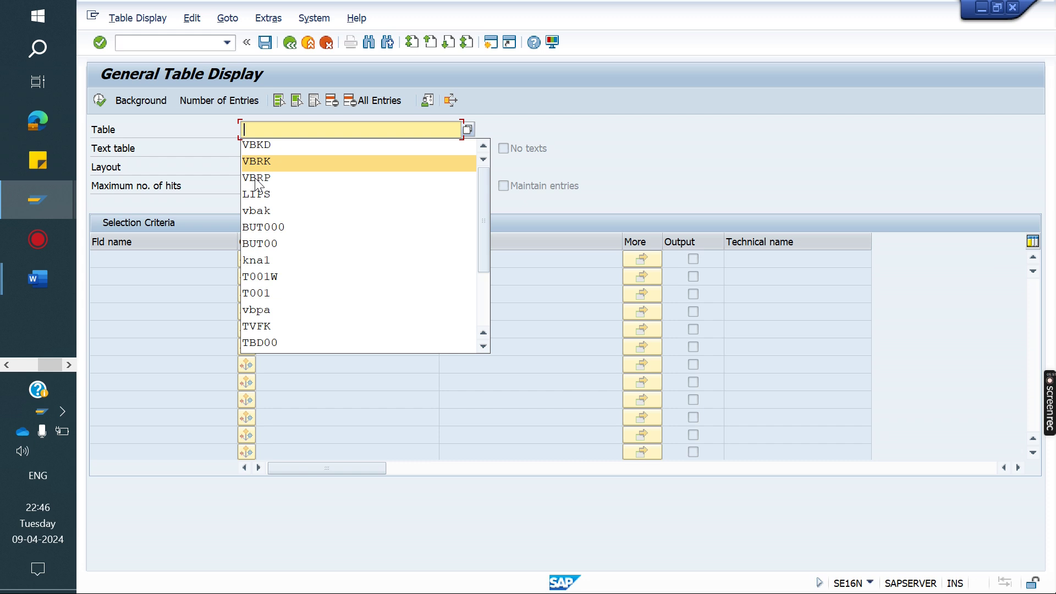
pyautogui.write('vbak')
pyautogui.press('Return')
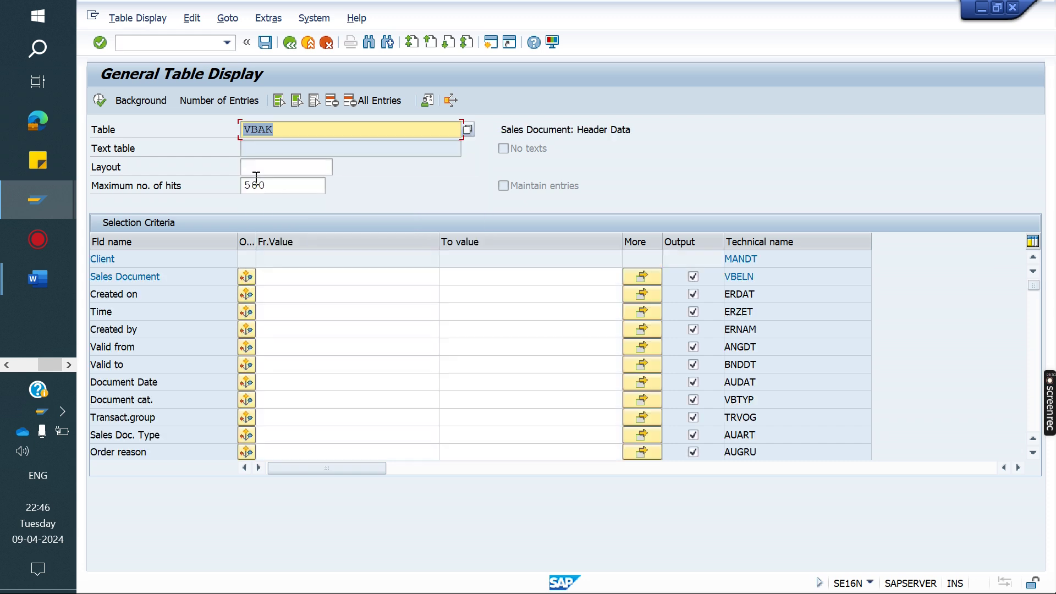
# Step: Search the VBAK selection fields for "sold to party" and for "kunnr", and go to the Sold-to party from value
pyautogui.hotkey('ctrl', 'f')
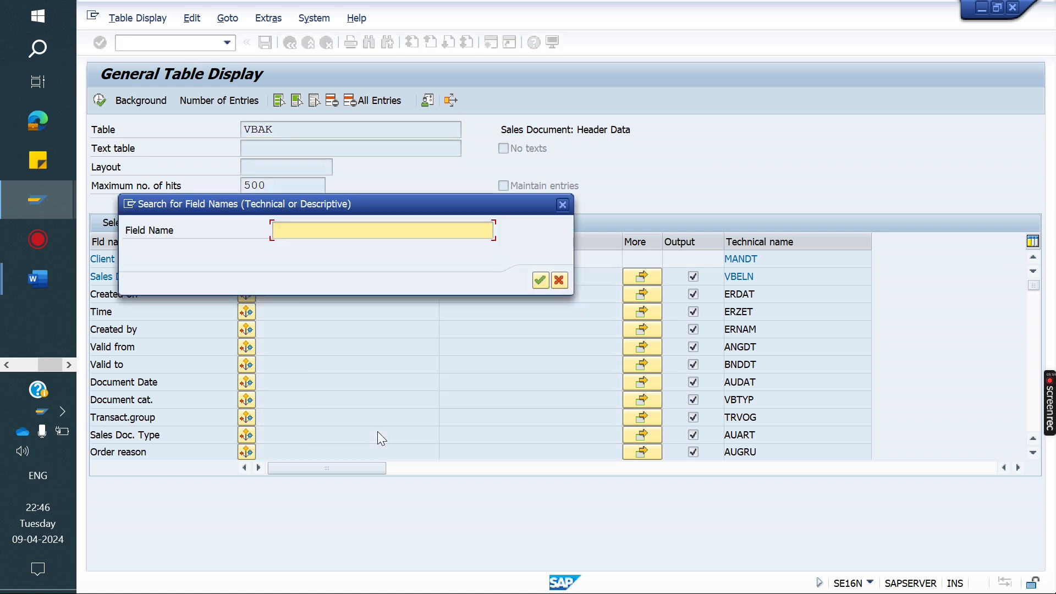
pyautogui.write('sold to party')
pyautogui.press('Return')
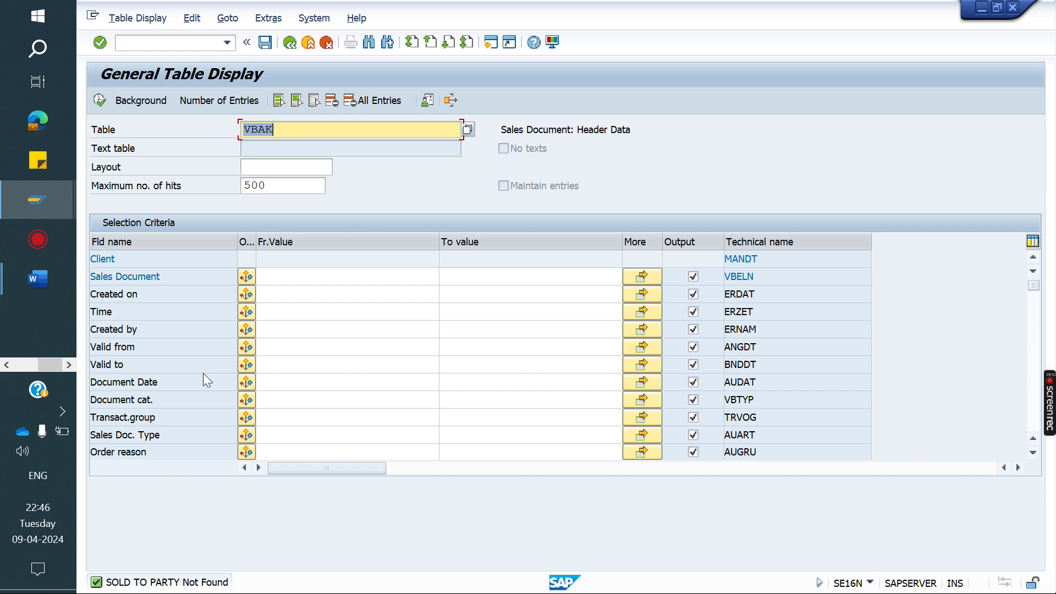
pyautogui.hotkey('ctrl', 'f')
pyautogui.write('kunnr')
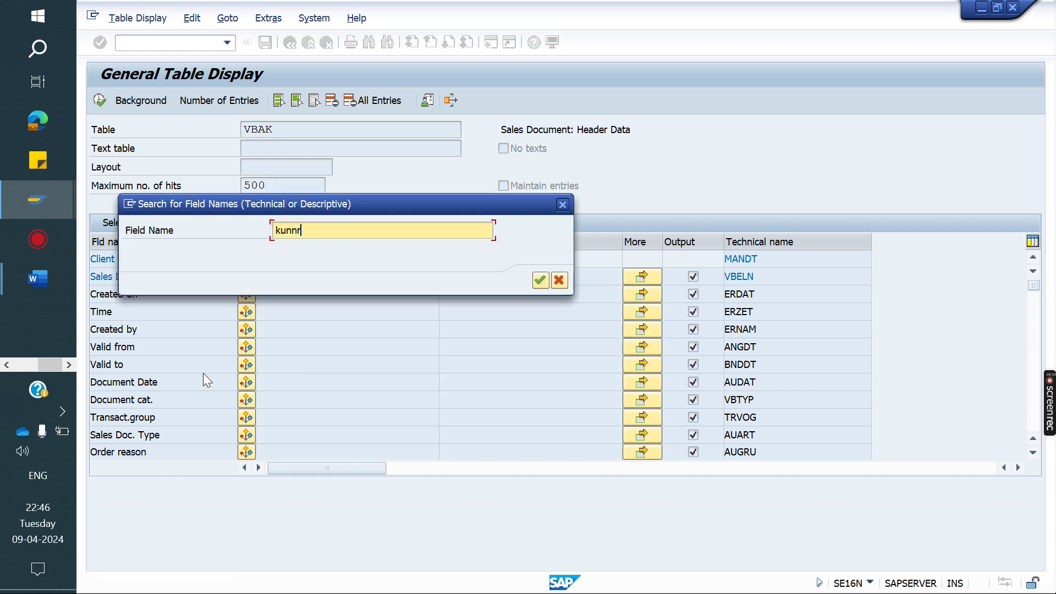
pyautogui.press('Return')
pyautogui.click(336, 261)
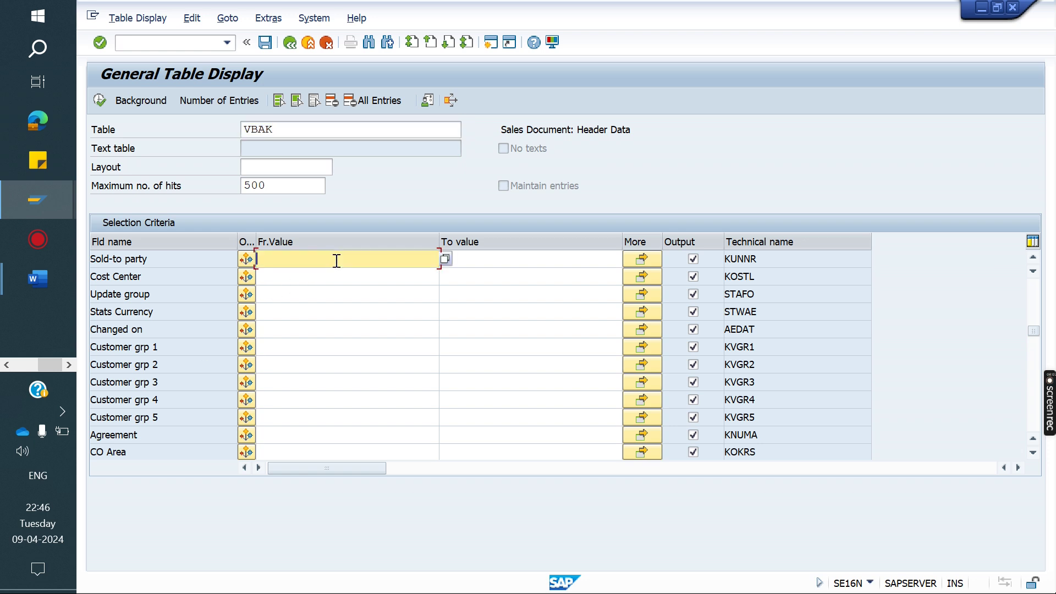
# Step: Compare with the Tables logic document, and point out the KUNNR technical name and the VBAK table name
pyautogui.click(37, 279)
pyautogui.click(775, 258)
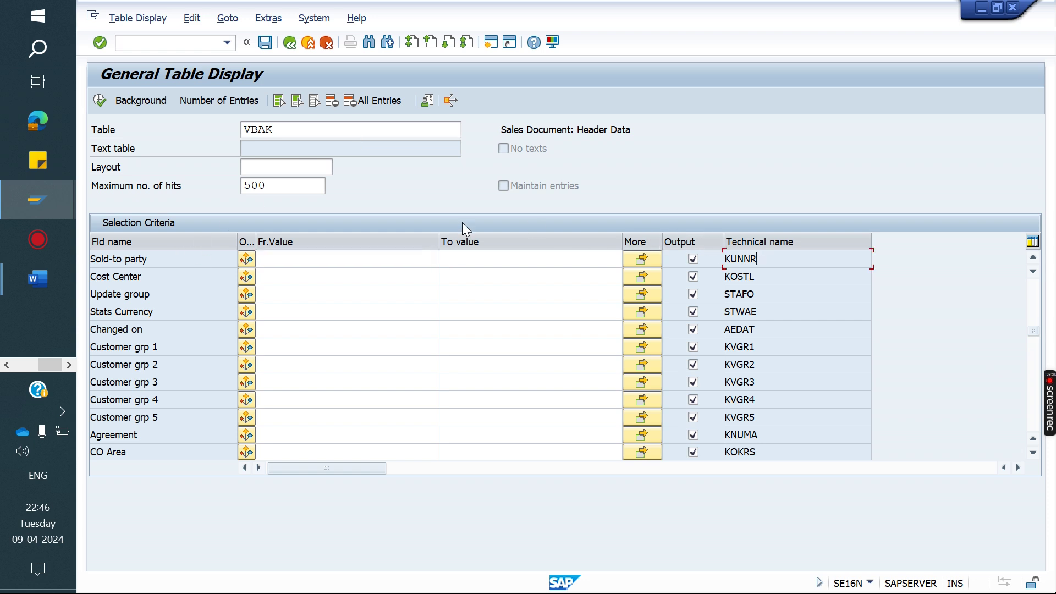
pyautogui.click(288, 130)
pyautogui.click(295, 260)
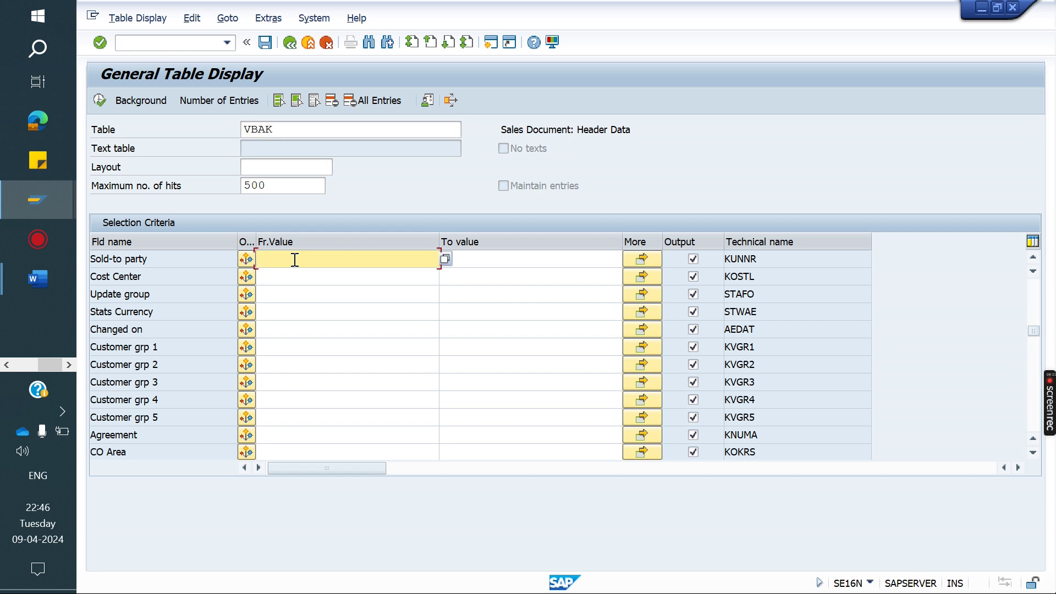
pyautogui.click(295, 260)
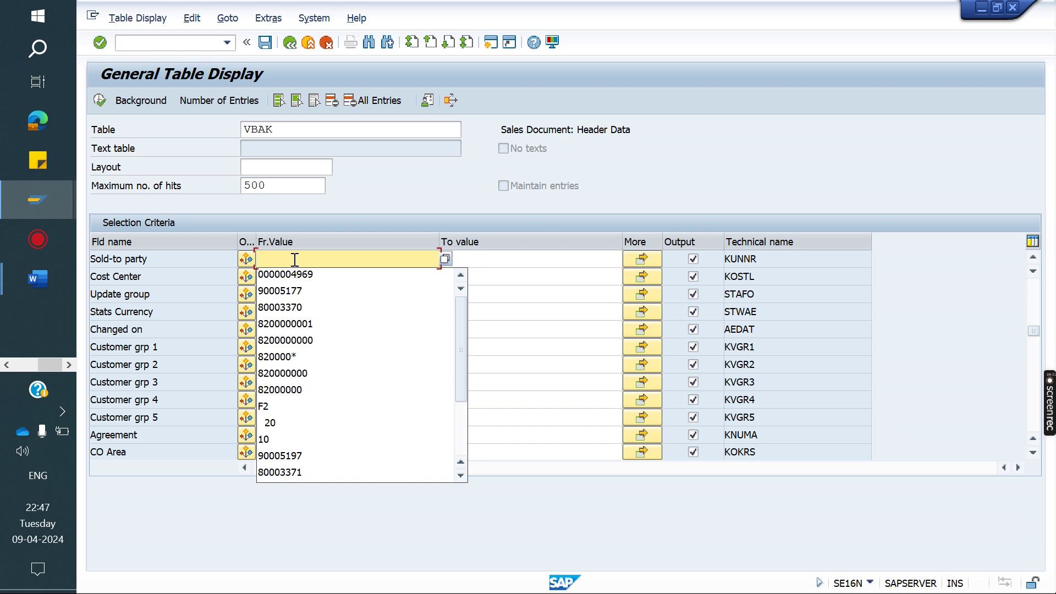
pyautogui.write('100000')
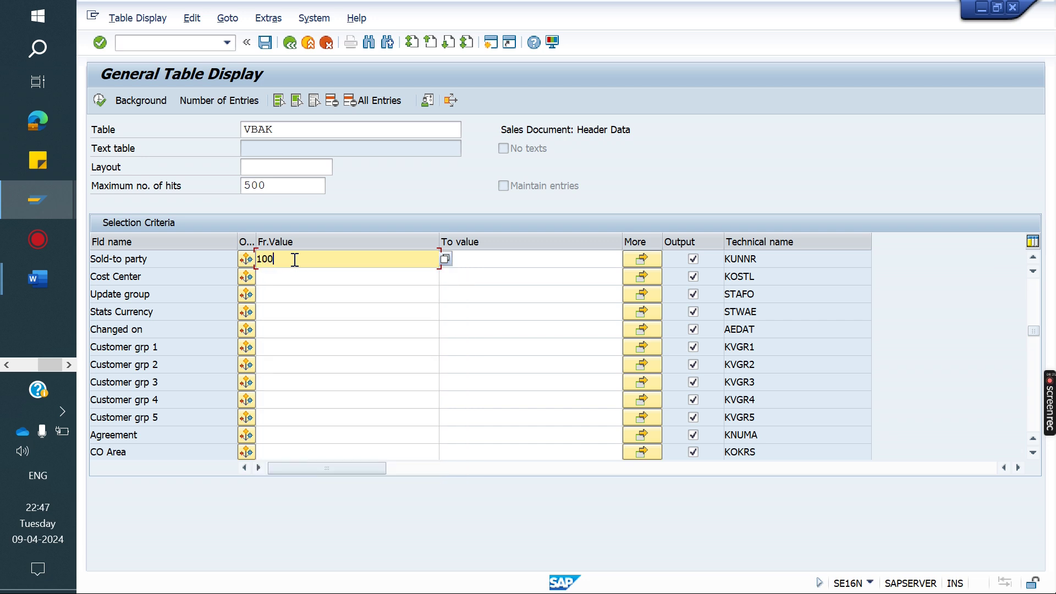
pyautogui.press('BackSpace')
pyautogui.press('BackSpace')
pyautogui.press('BackSpace')
pyautogui.press('BackSpace')
pyautogui.press('BackSpace')
pyautogui.press('BackSpace')
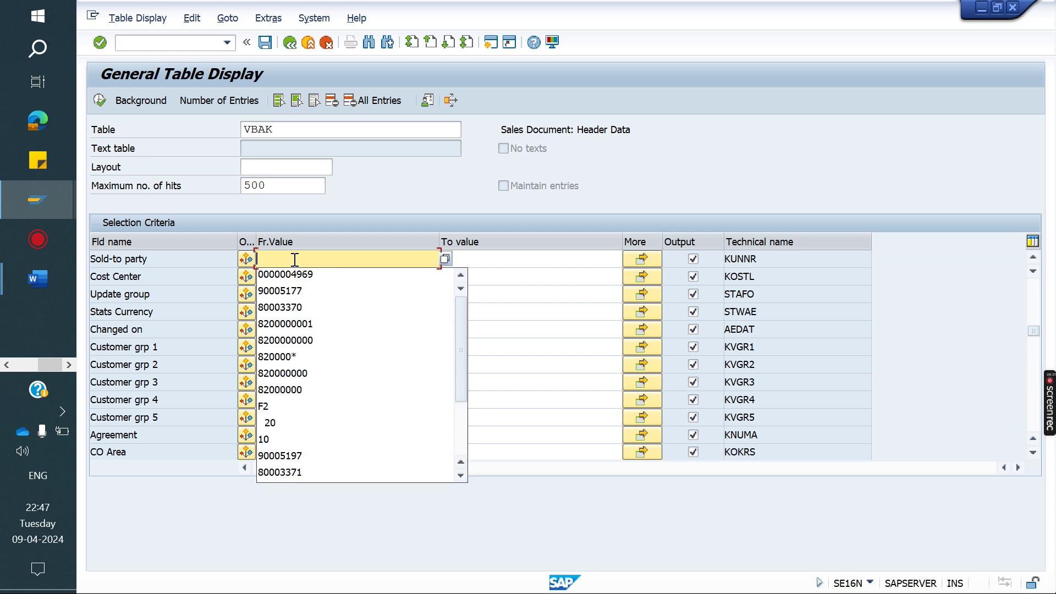
# Step: Pick the previously used document number in the Sold-to party from value, copy it and clear the field
pyautogui.click(331, 274)
pyautogui.moveTo(332, 258); pyautogui.dragTo(258, 258)
pyautogui.hotkey('ctrl', 'c')
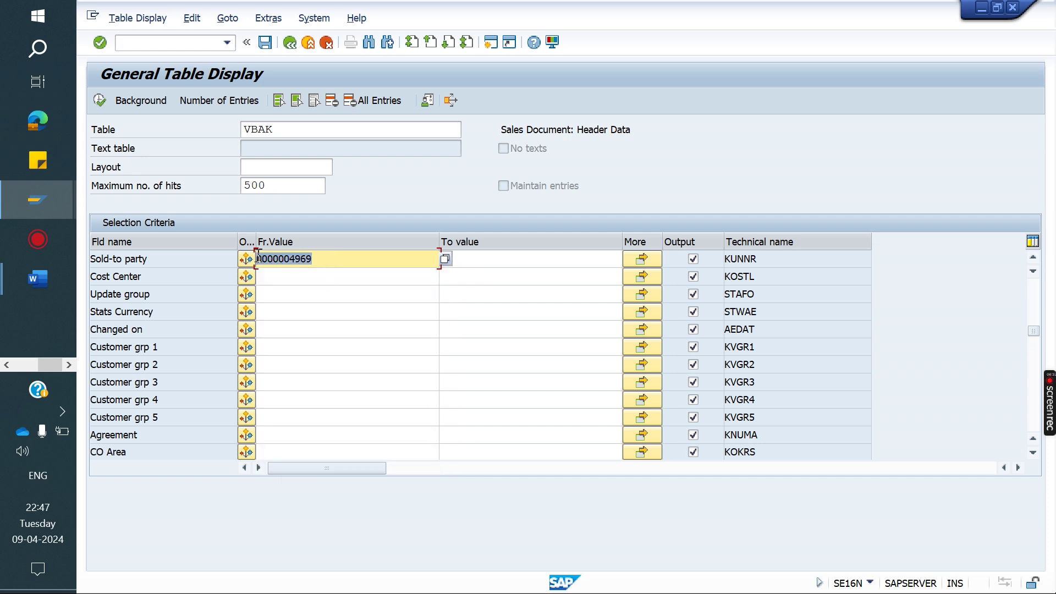
pyautogui.press('BackSpace')
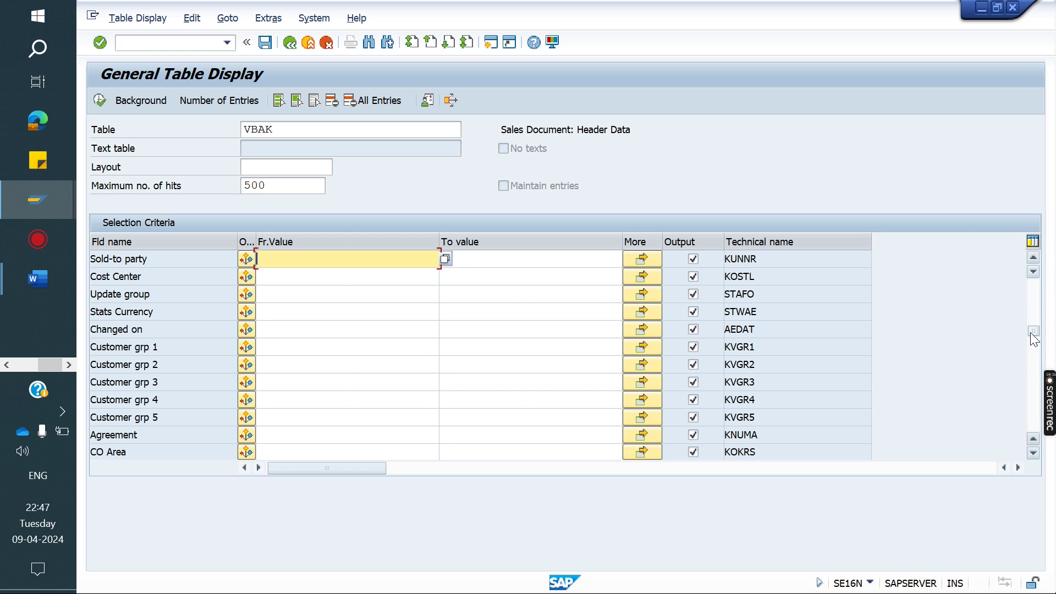
# Step: Paste the copied number as the Sales Document from value and run the VBAK selection
pyautogui.moveTo(1034, 335); pyautogui.dragTo(1034, 275)
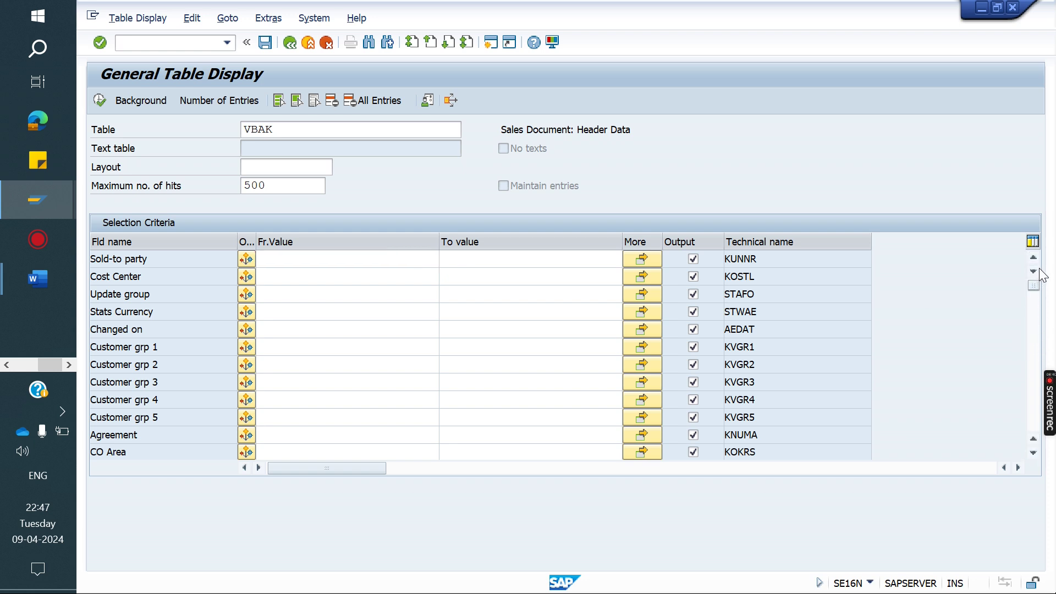
pyautogui.click(359, 287)
pyautogui.press('Up')
pyautogui.hotkey('ctrl', 'v')
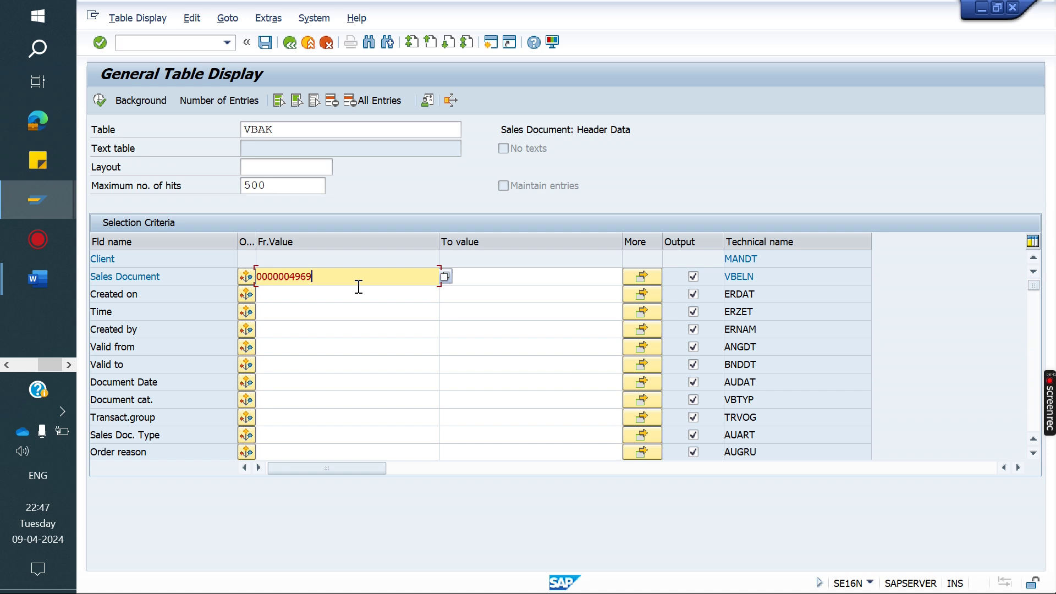
pyautogui.click(96, 98)
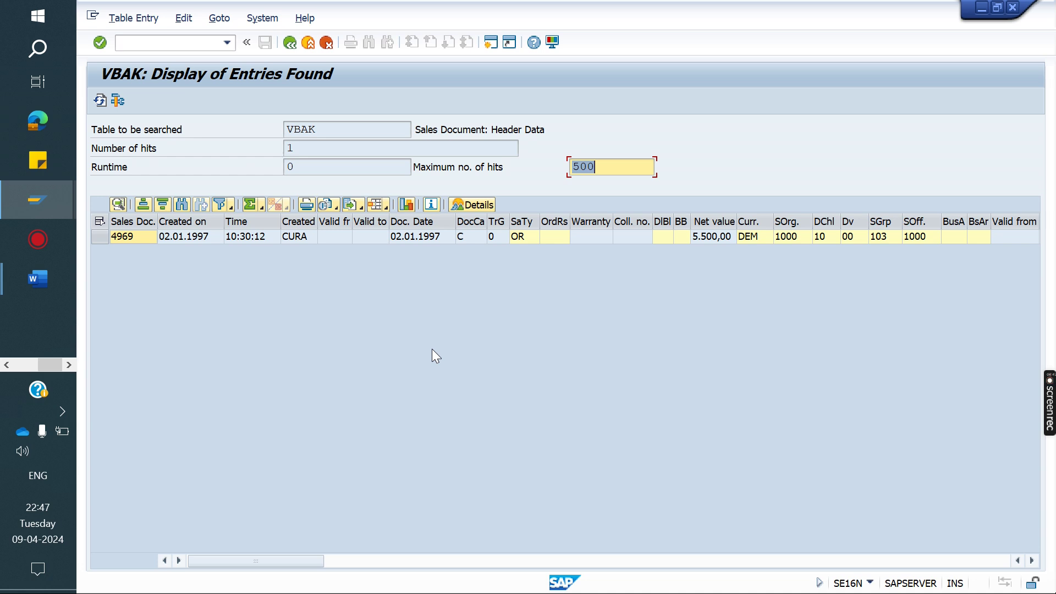
# Step: Open the detailed display of the found VBAK entry and search it for the field kunnr
pyautogui.doubleClick(397, 234)
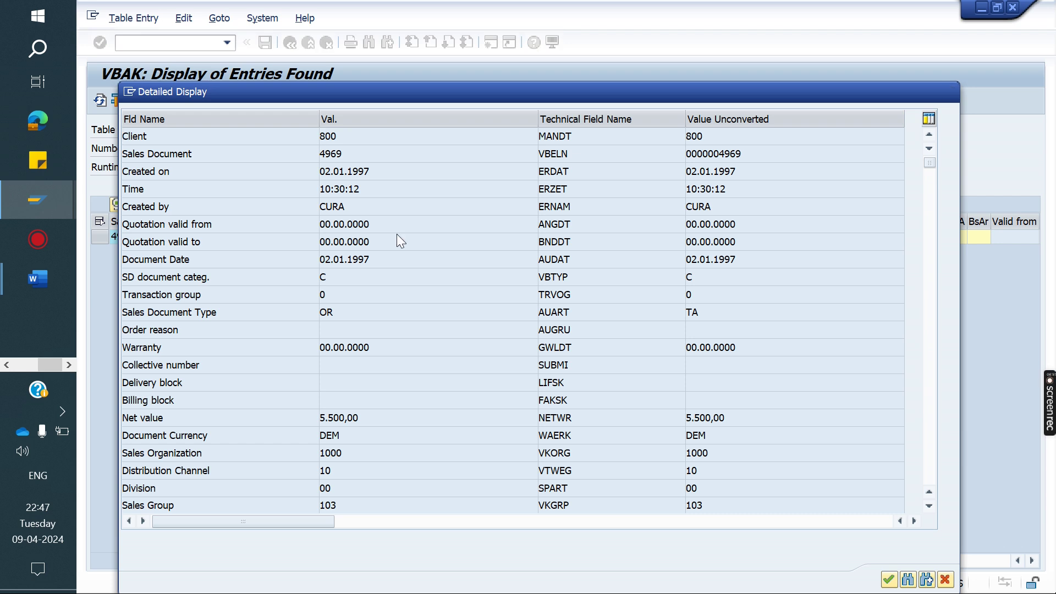
pyautogui.hotkey('ctrl', 'f')
pyautogui.write('kunn')
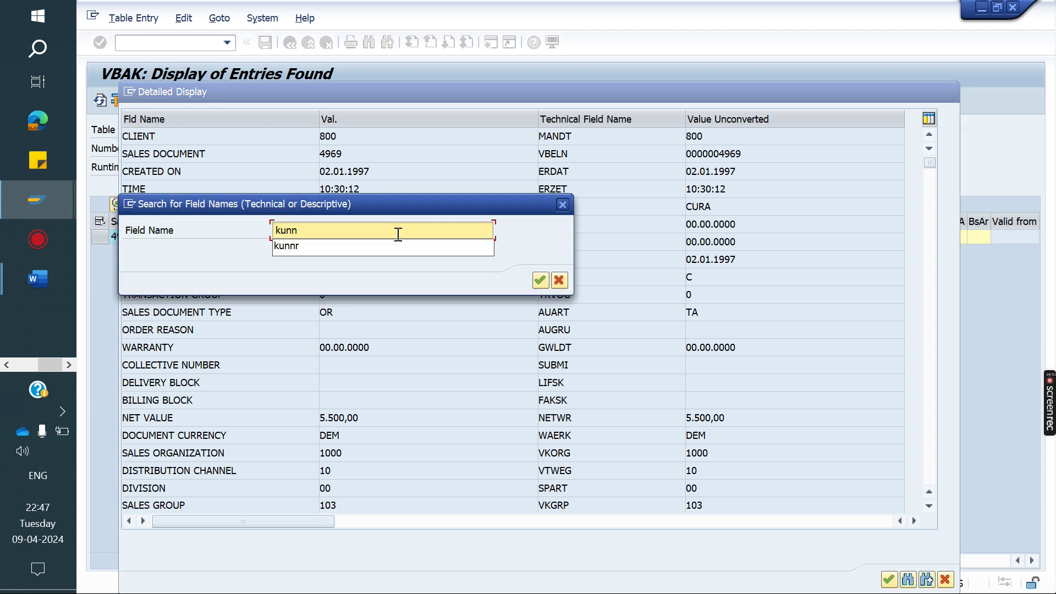
pyautogui.press('Down')
pyautogui.press('Return')
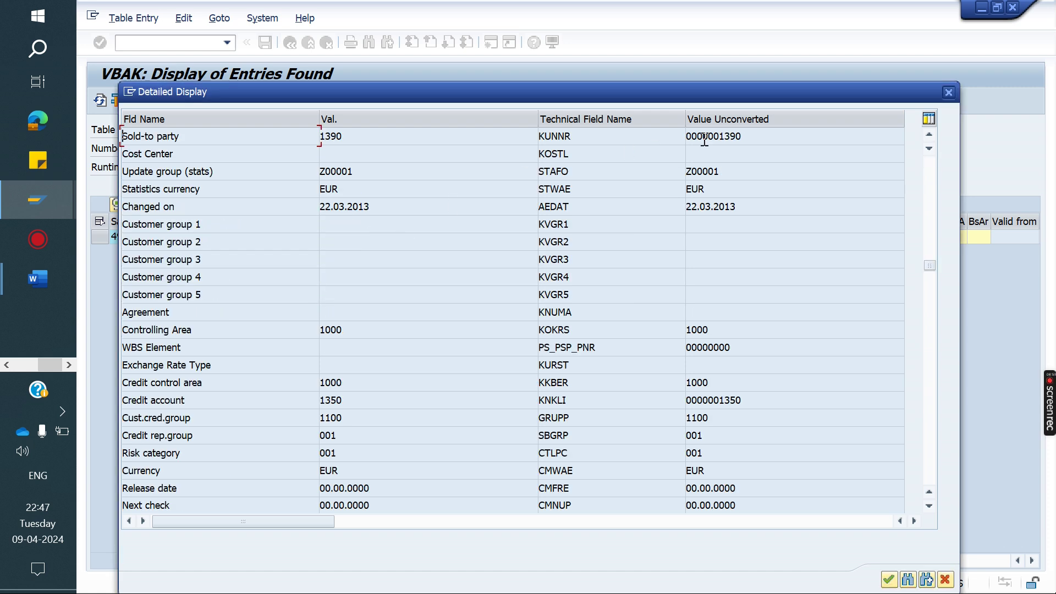
# Step: Copy the unconverted Sold-to party number from the entry's details and return to the VBAK selection screen
pyautogui.moveTo(764, 136); pyautogui.dragTo(682, 138)
pyautogui.hotkey('ctrl', 'c')
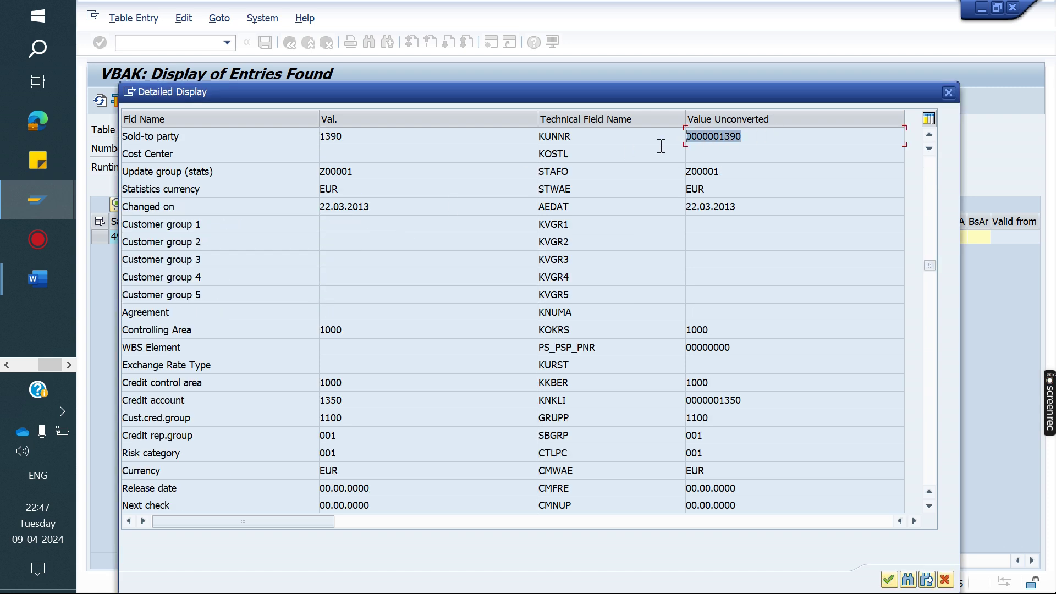
pyautogui.click(945, 92)
pyautogui.click(291, 44)
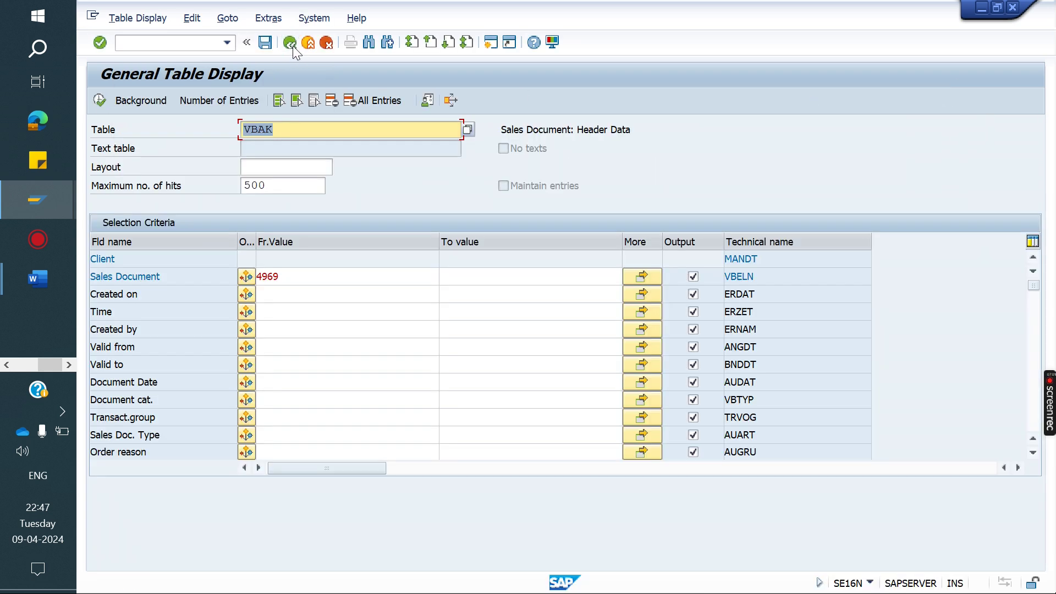
# Step: Clear the Sales Document from value and paste the copied customer number as the Sold-to party (KUNNR) from value
pyautogui.doubleClick(331, 278)
pyautogui.press('Delete')
pyautogui.press('Escape')
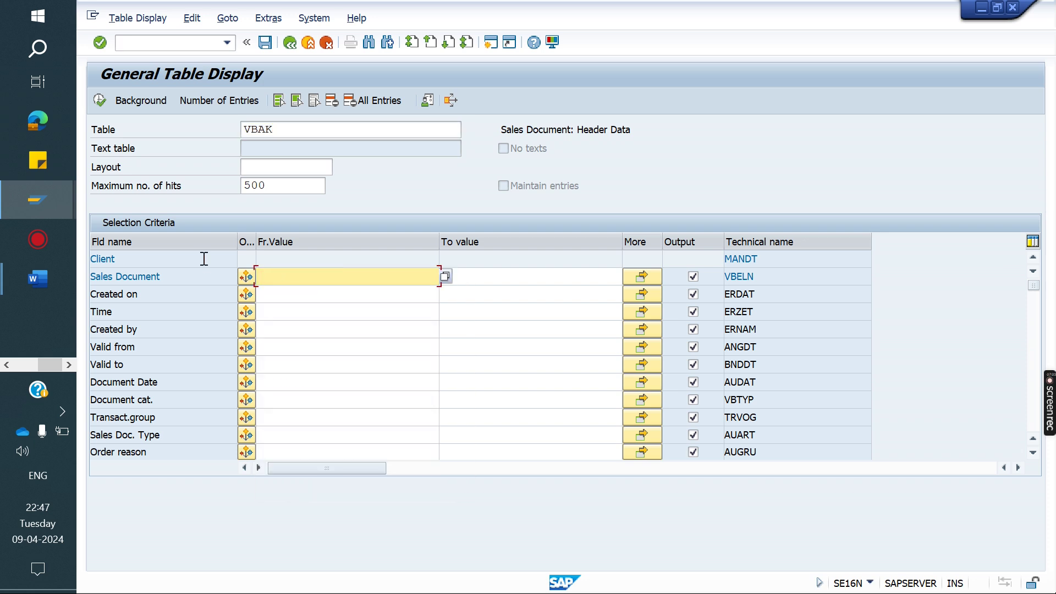
pyautogui.scroll(-1, 208, 370)
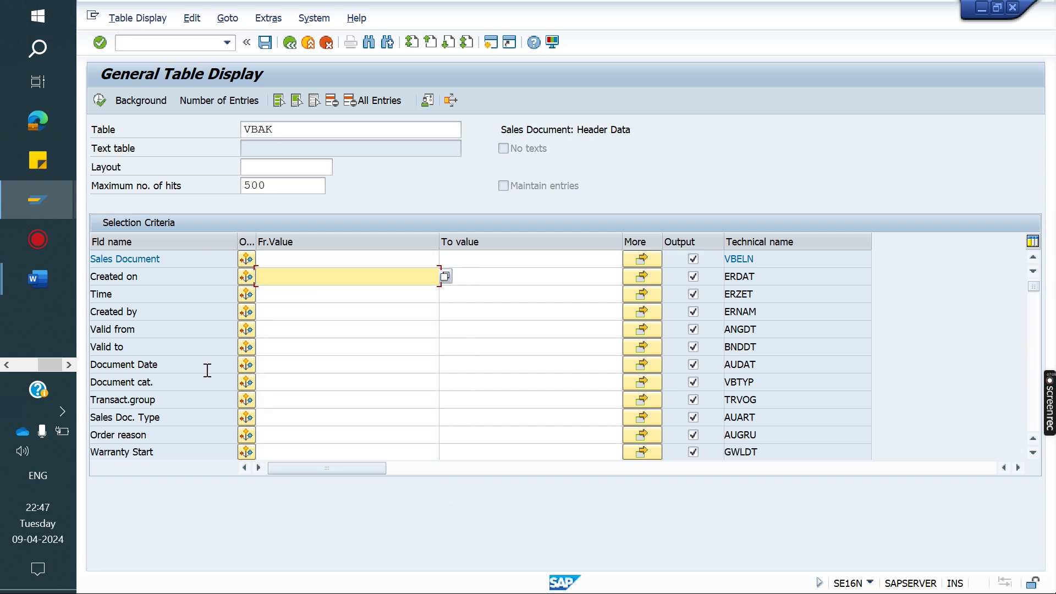
pyautogui.scroll(-6, 207, 370)
pyautogui.scroll(-6, 207, 370)
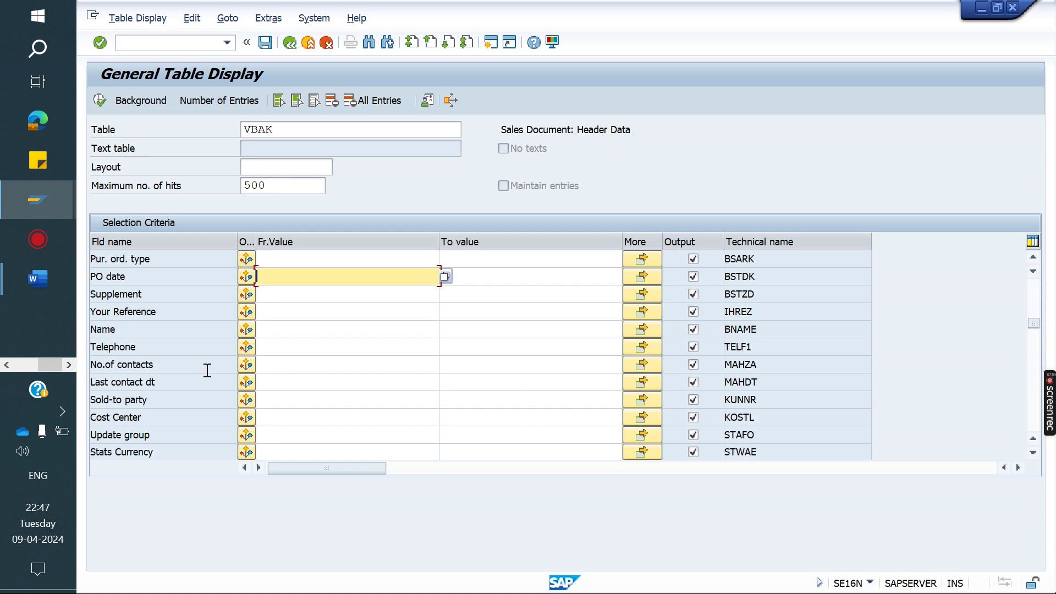
pyautogui.click(289, 407)
pyautogui.hotkey('ctrl', 'v')
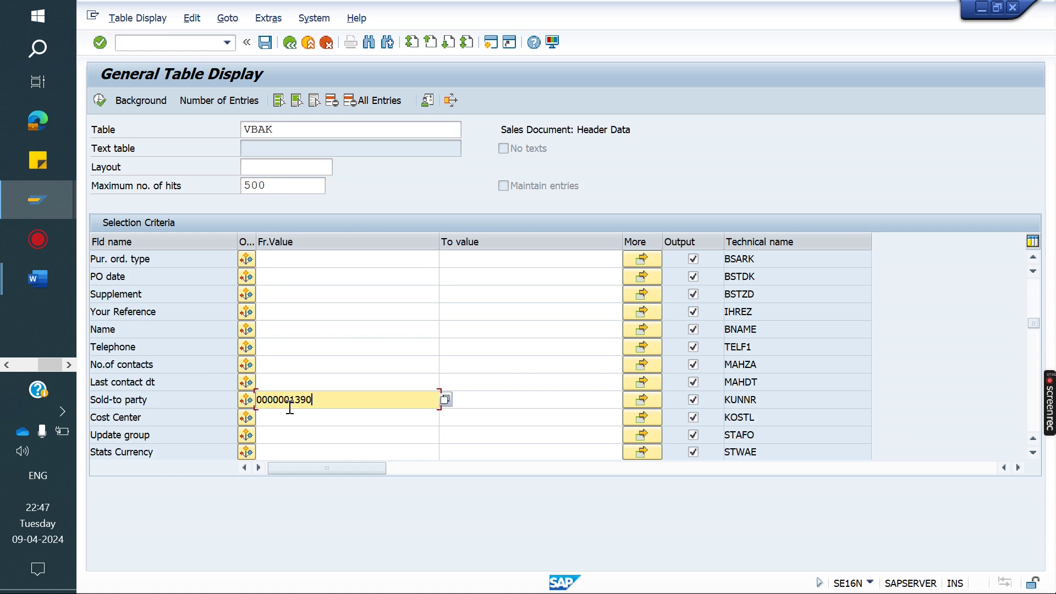
# Step: Run the VBAK selection by Sold-to party and copy the first sales document number found
pyautogui.doubleClick(787, 407)
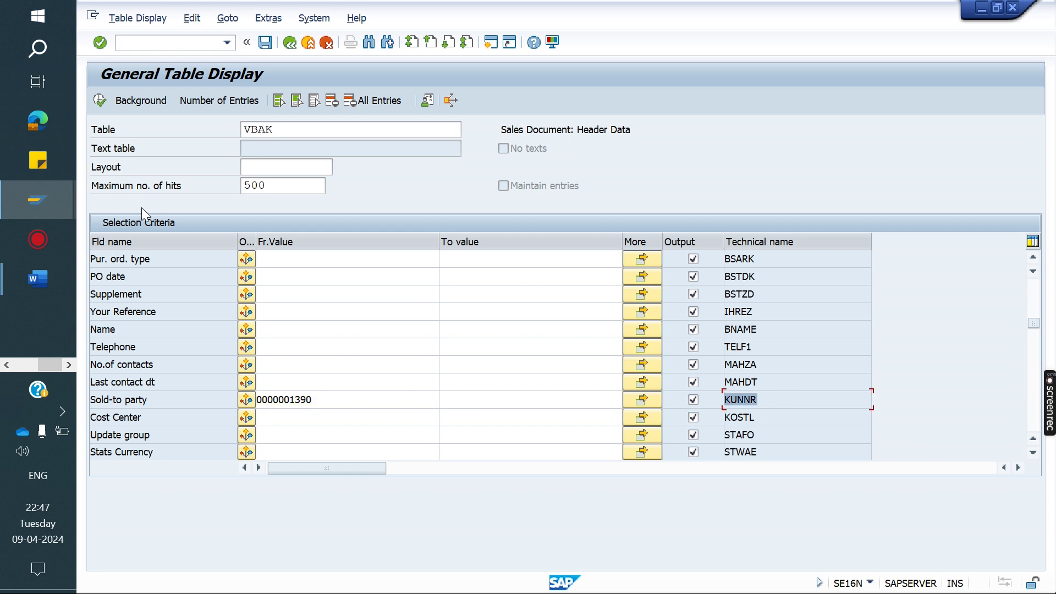
pyautogui.click(101, 101)
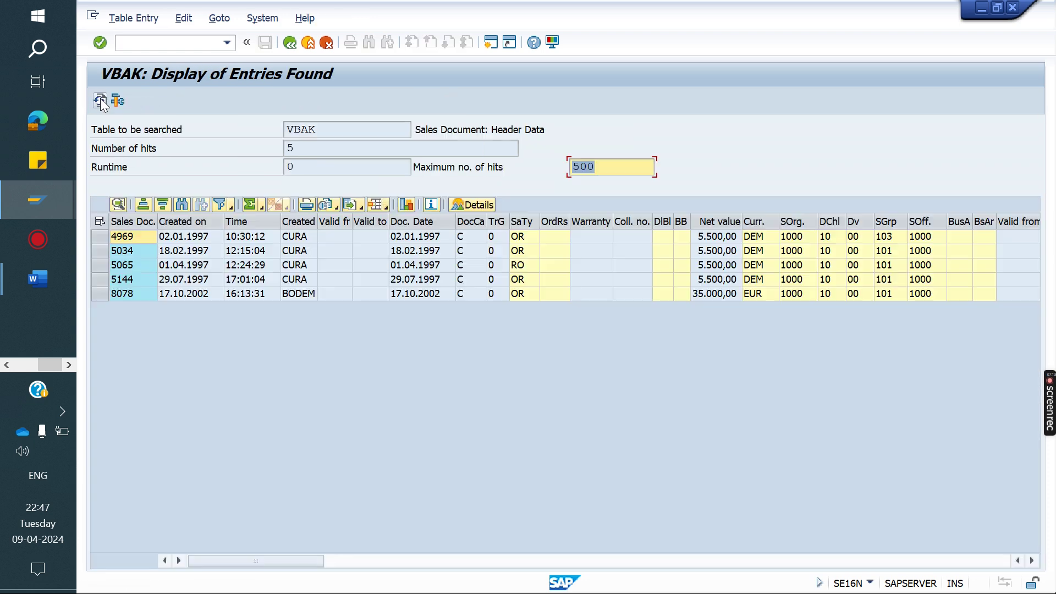
pyautogui.click(131, 237)
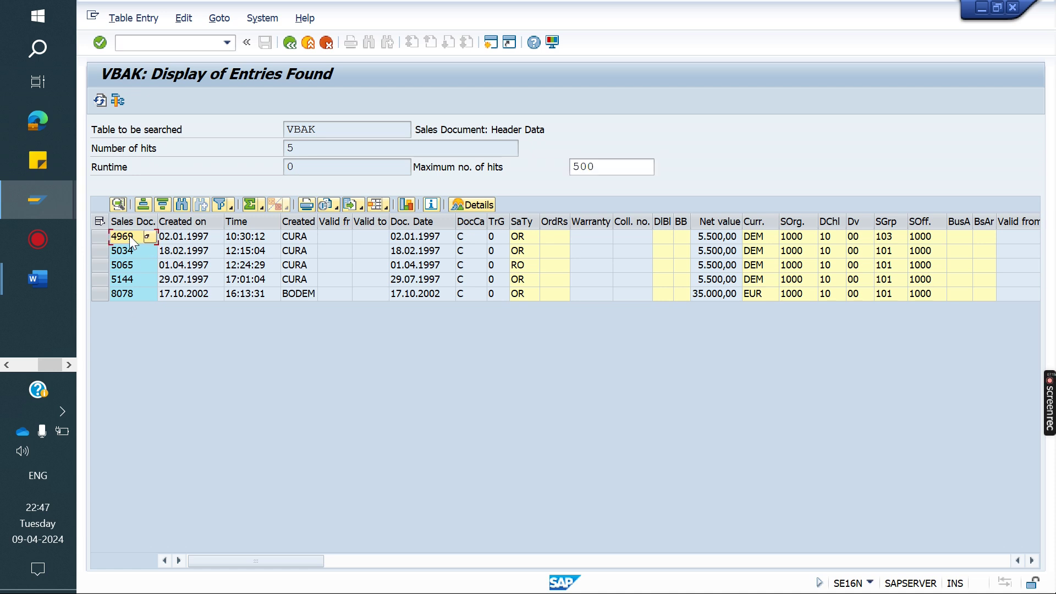
pyautogui.click(132, 241)
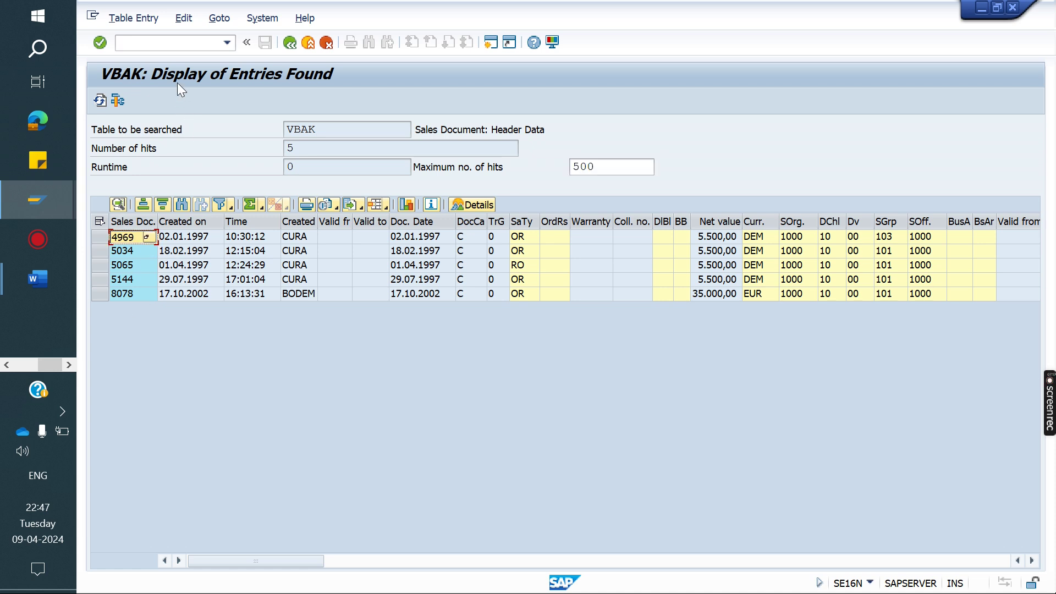
# Step: Open a new SE16N session and load the delivery item table LIPS
pyautogui.click(154, 44)
pyautogui.write('/ose16')
pyautogui.press('F3')
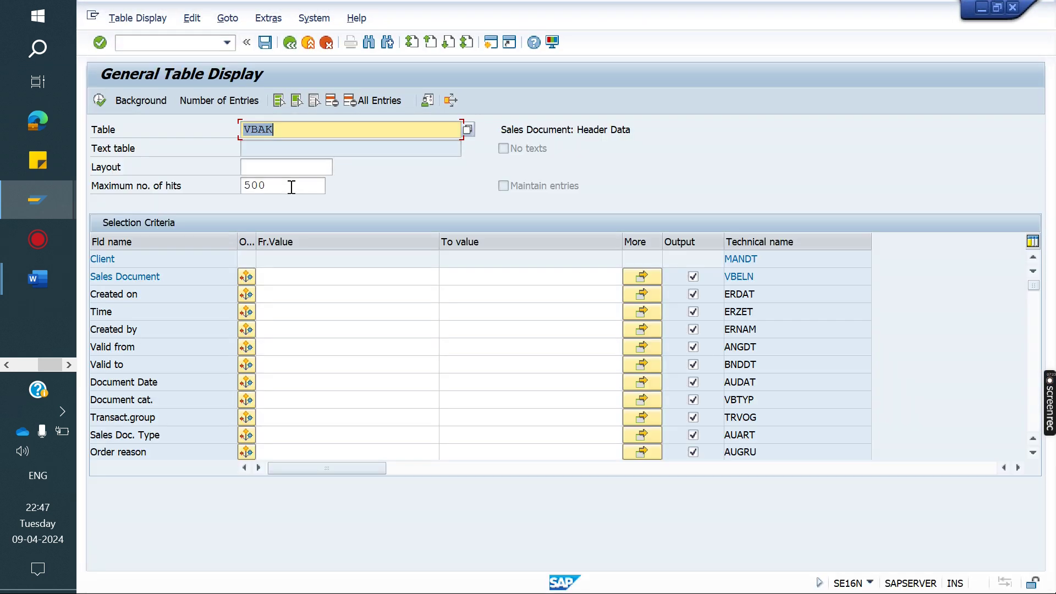
pyautogui.write('LIPS')
pyautogui.press('Return')
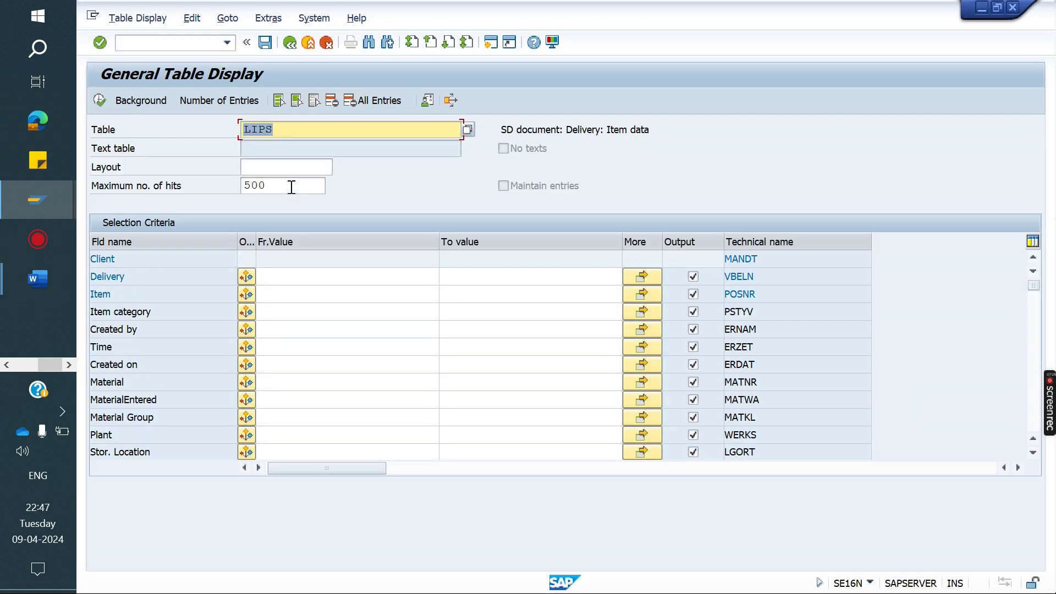
# Step: Run the LIPS selection with the copied sales order number as Reference doc. (VGBEL) and copy the delivery number found
pyautogui.scroll(-6, 198, 452)
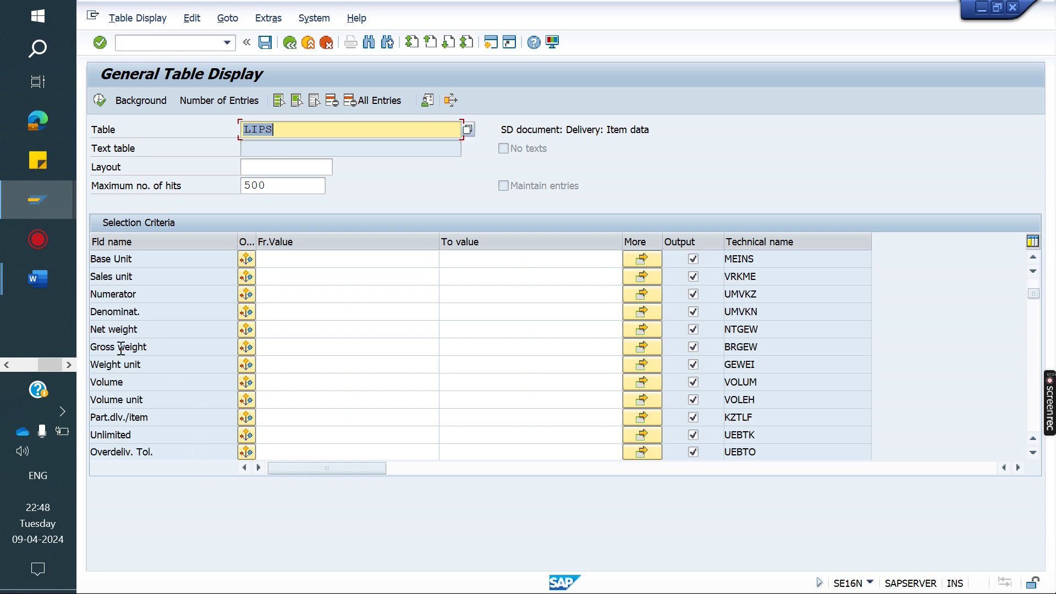
pyautogui.scroll(-2, 143, 429)
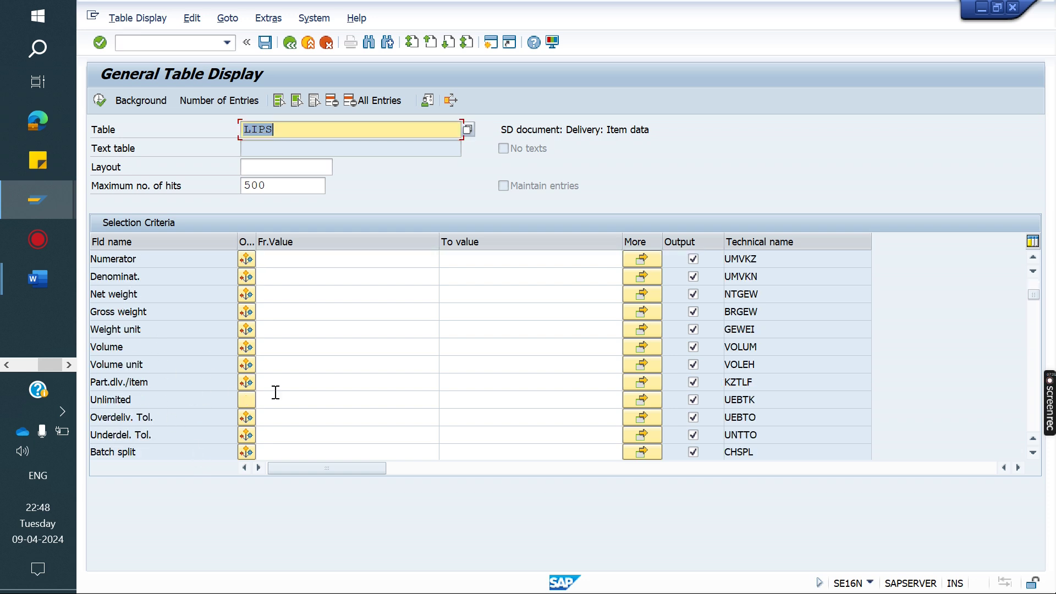
pyautogui.scroll(-5, 157, 359)
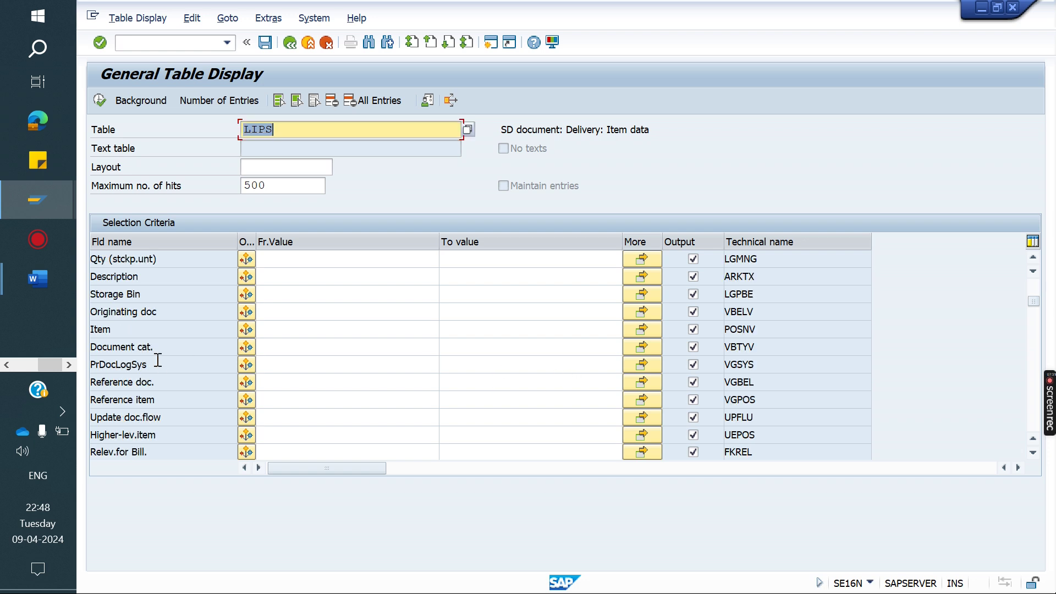
pyautogui.click(333, 369)
pyautogui.click(305, 381)
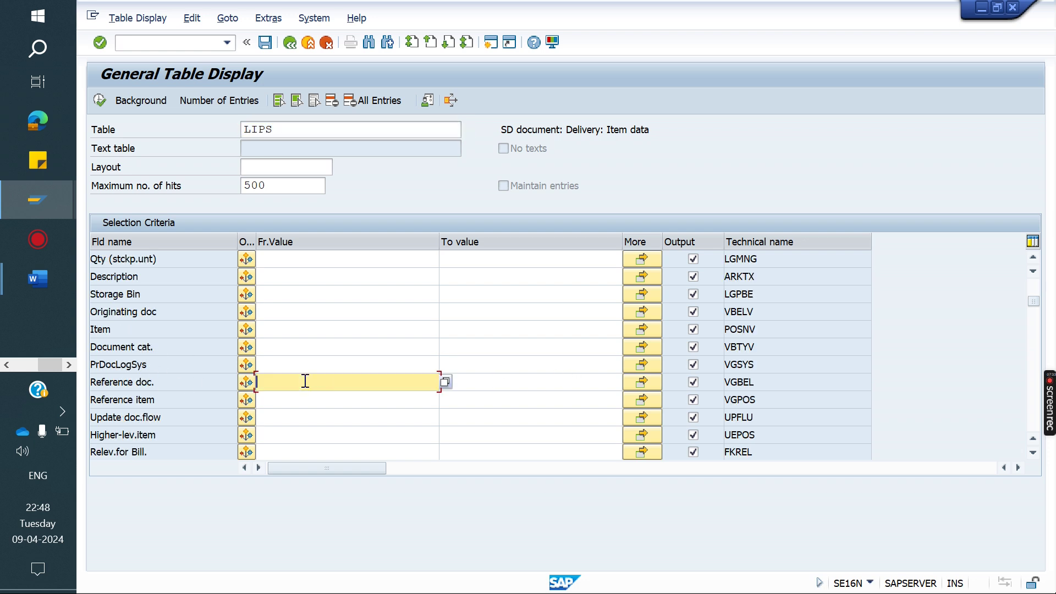
pyautogui.write('4969')
pyautogui.doubleClick(770, 382)
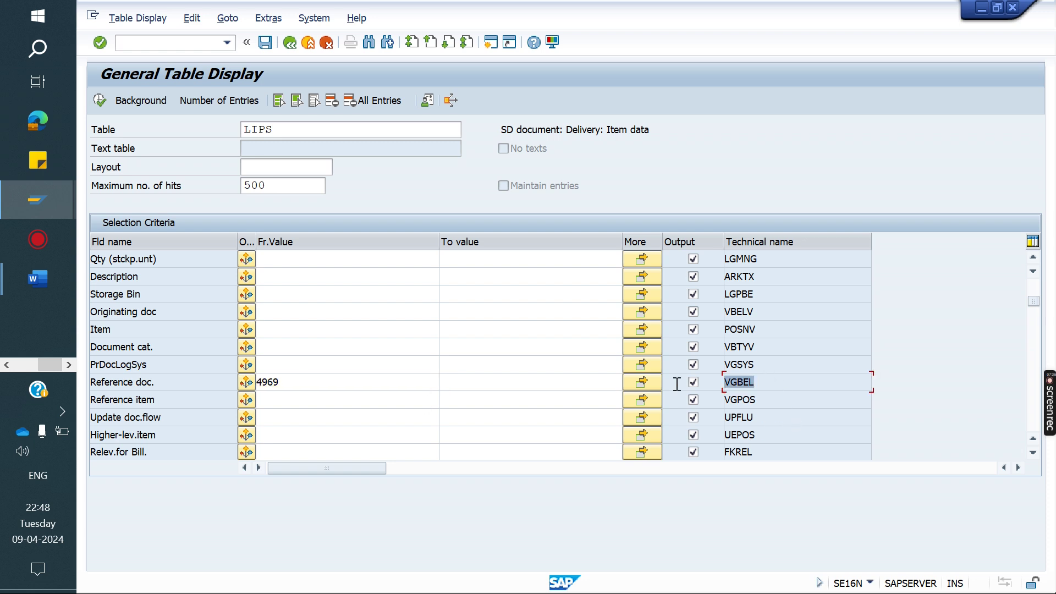
pyautogui.click(103, 104)
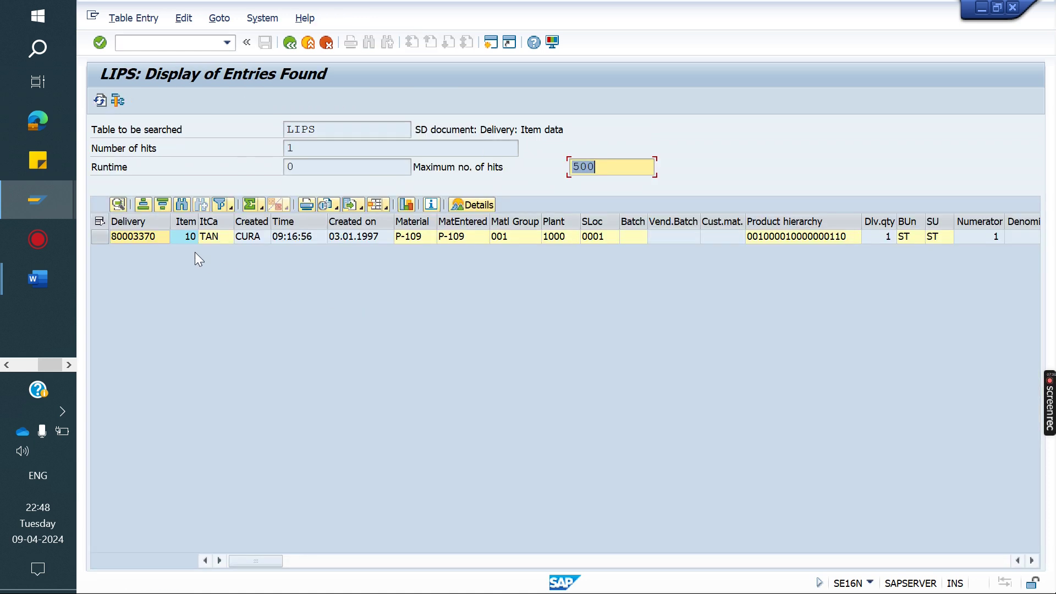
pyautogui.click(149, 239)
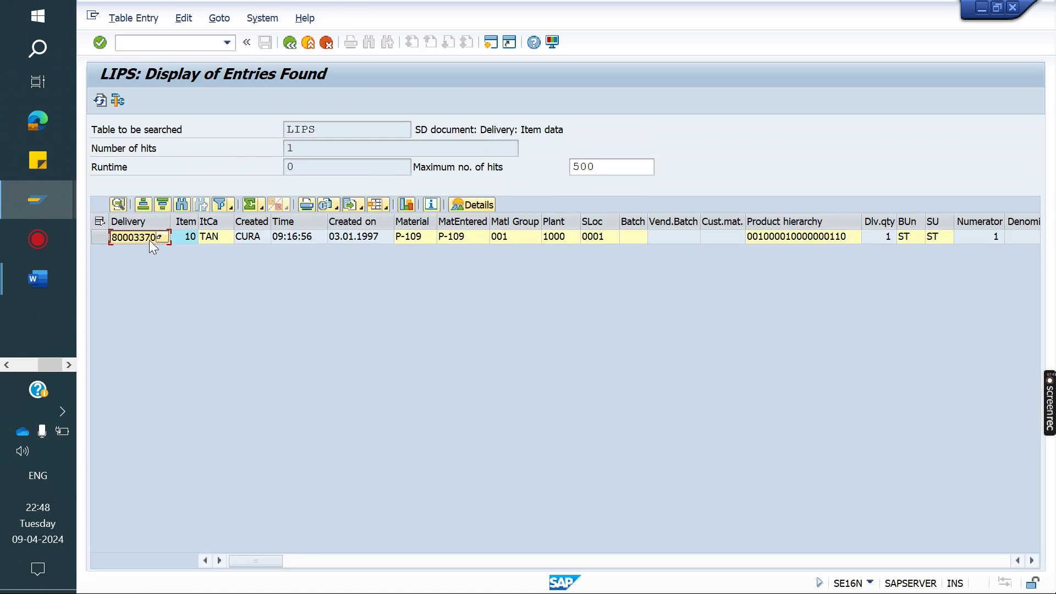
# Step: Open another SE16N session and load the billing item table VBRP
pyautogui.click(148, 42)
pyautogui.write('/ose16n')
pyautogui.press('Return')
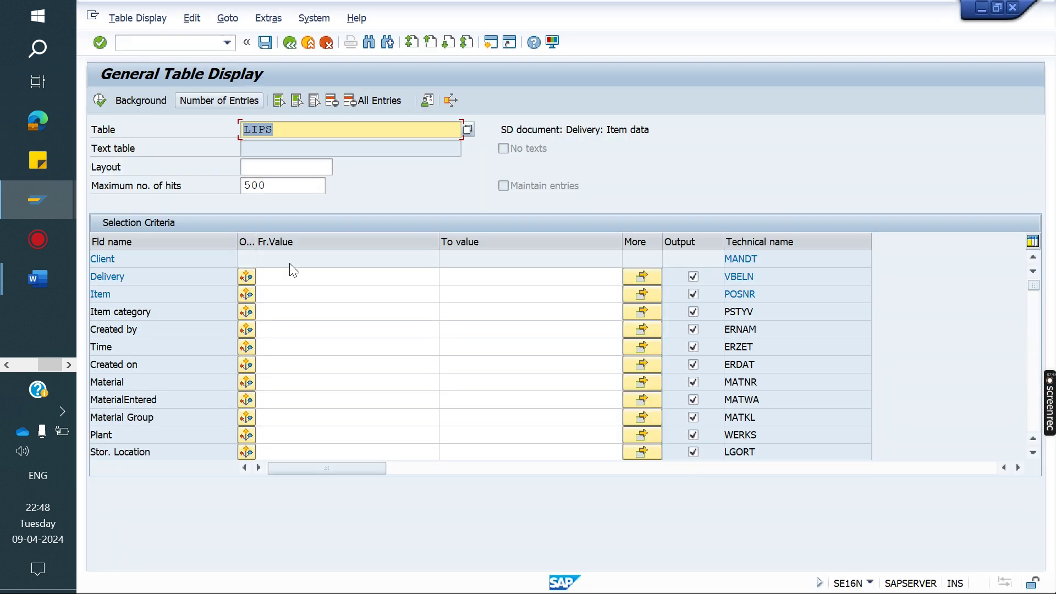
pyautogui.write('vbrp')
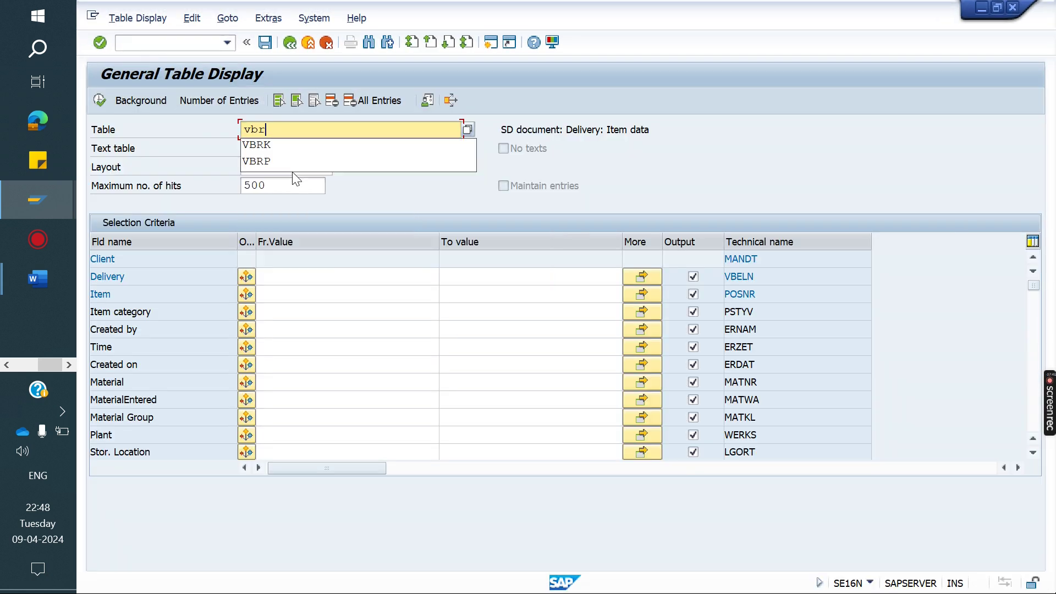
pyautogui.press('Return')
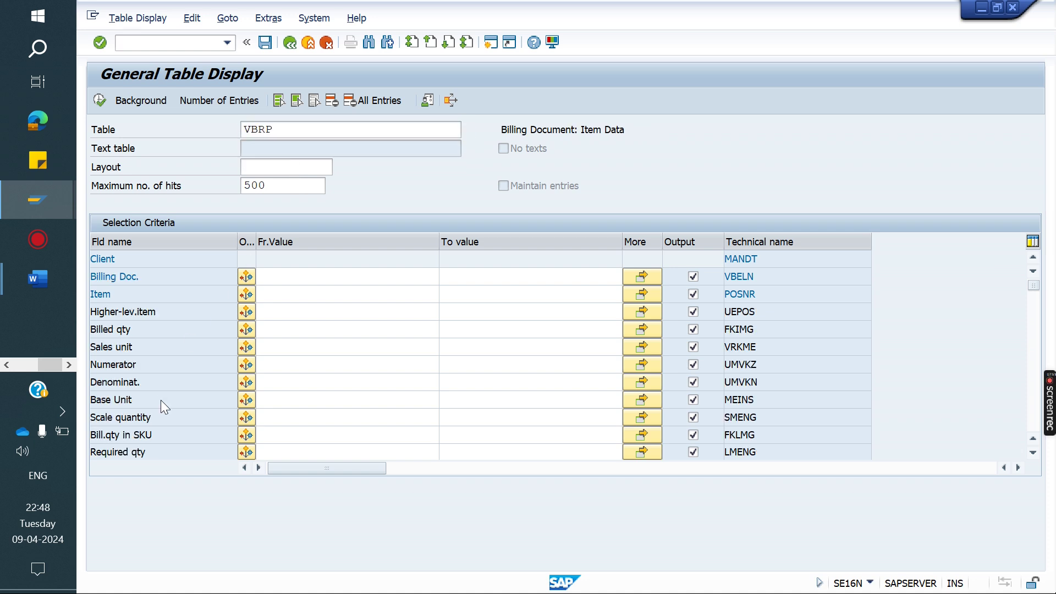
# Step: Run the VBRP selection with the copied delivery number as Reference doc. (VGBEL) and pick the first billing document number
pyautogui.scroll(-7, 162, 400)
pyautogui.click(283, 325)
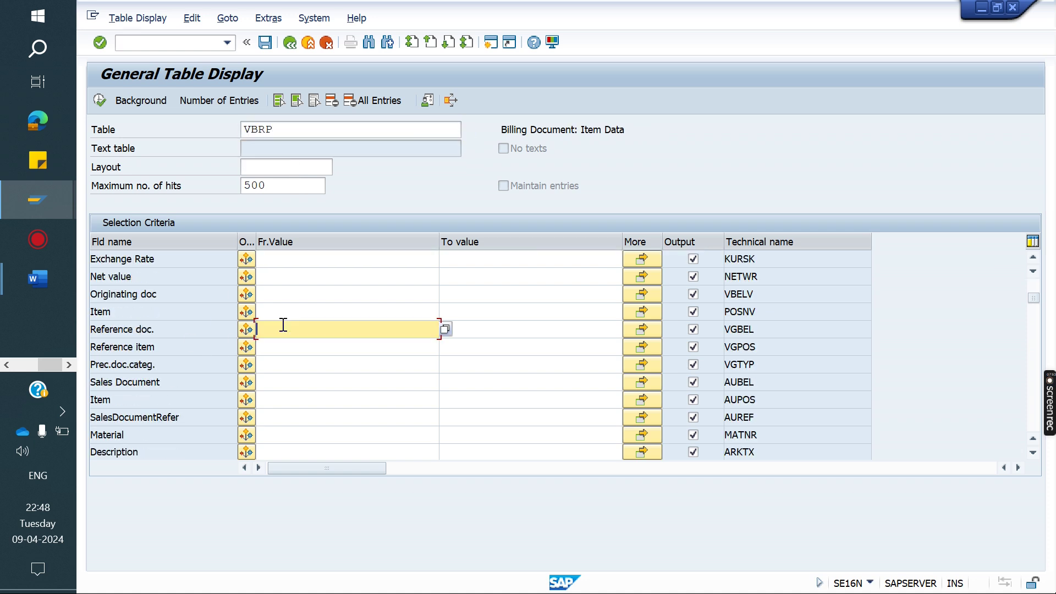
pyautogui.write('80003370')
pyautogui.click(99, 101)
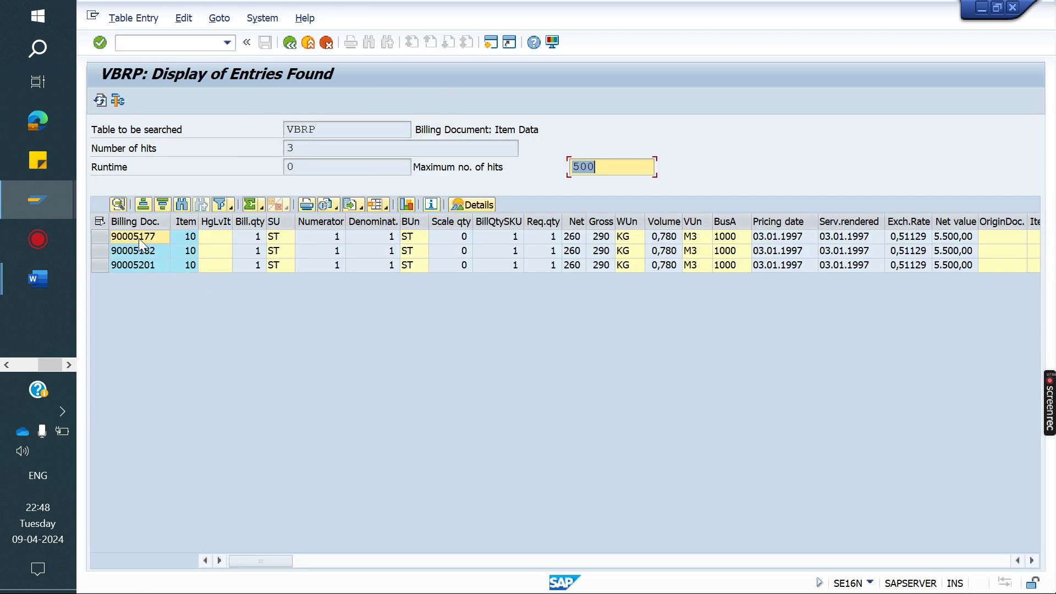
pyautogui.click(137, 236)
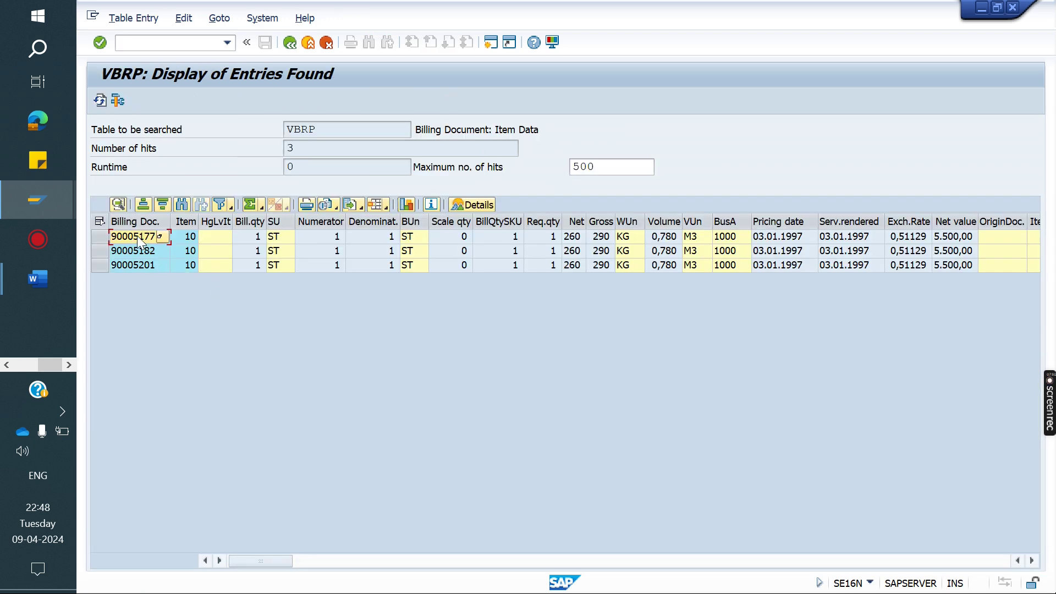
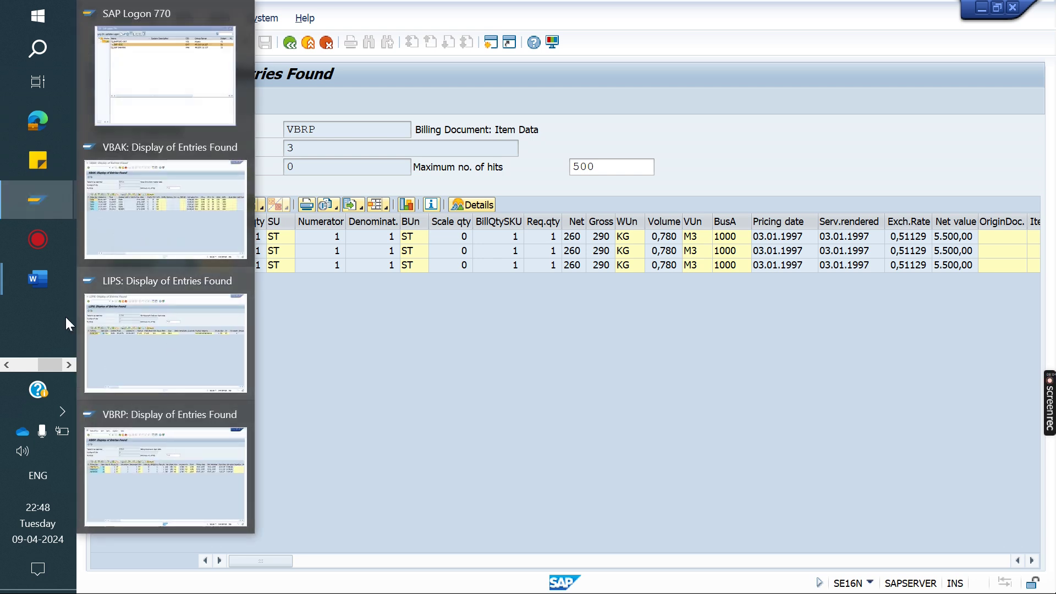
# Step: Switch to the Tables logic document in Word and read scenario 2, from delivery number to billing document type
pyautogui.click(173, 301)
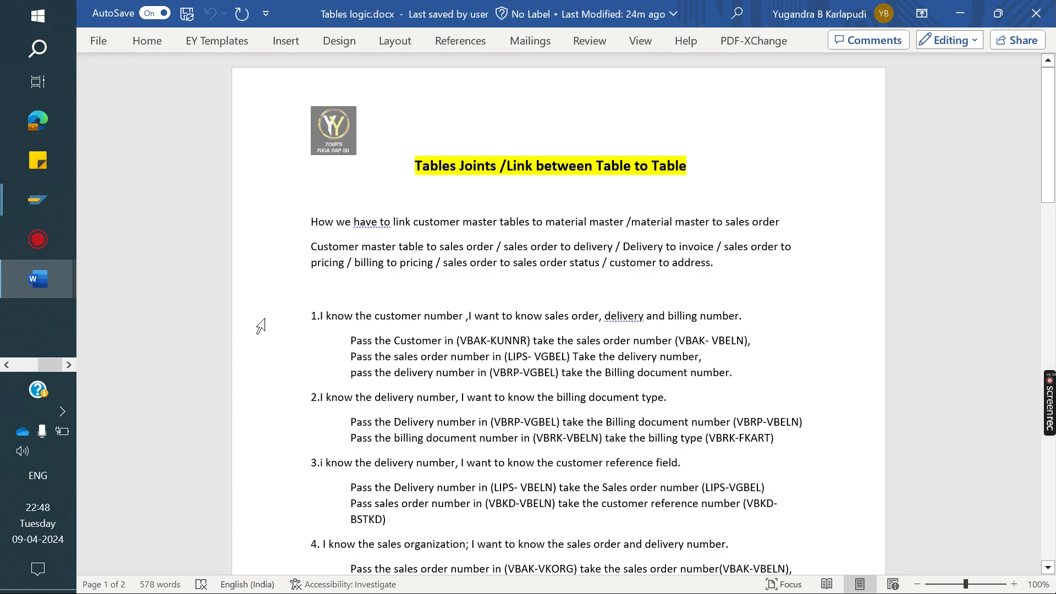
pyautogui.moveTo(326, 399); pyautogui.dragTo(455, 398)
pyautogui.moveTo(698, 400); pyautogui.dragTo(595, 403)
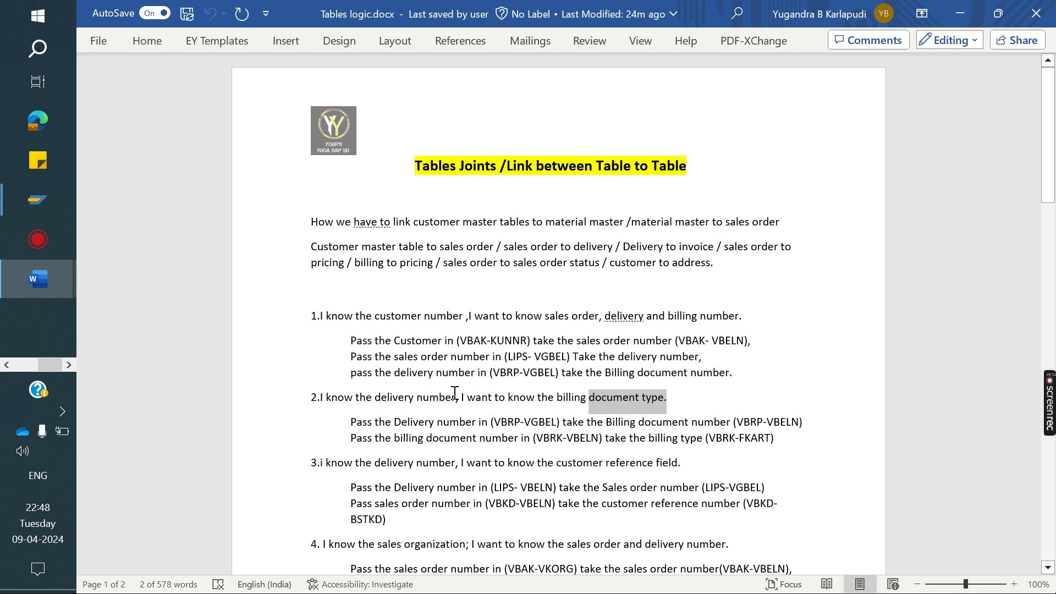
pyautogui.click(690, 405)
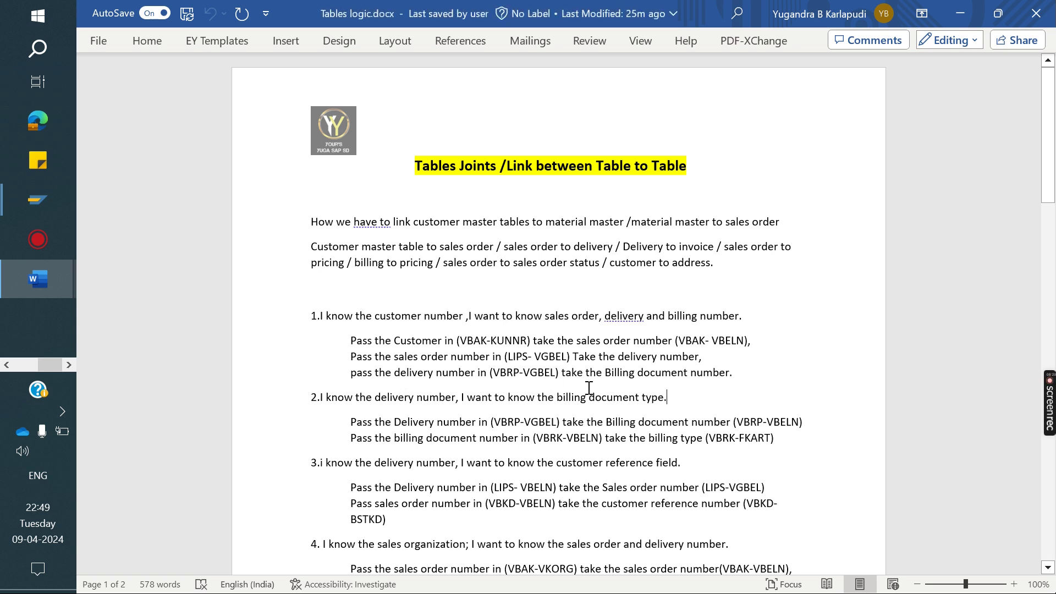
pyautogui.click(410, 398)
pyautogui.click(553, 397)
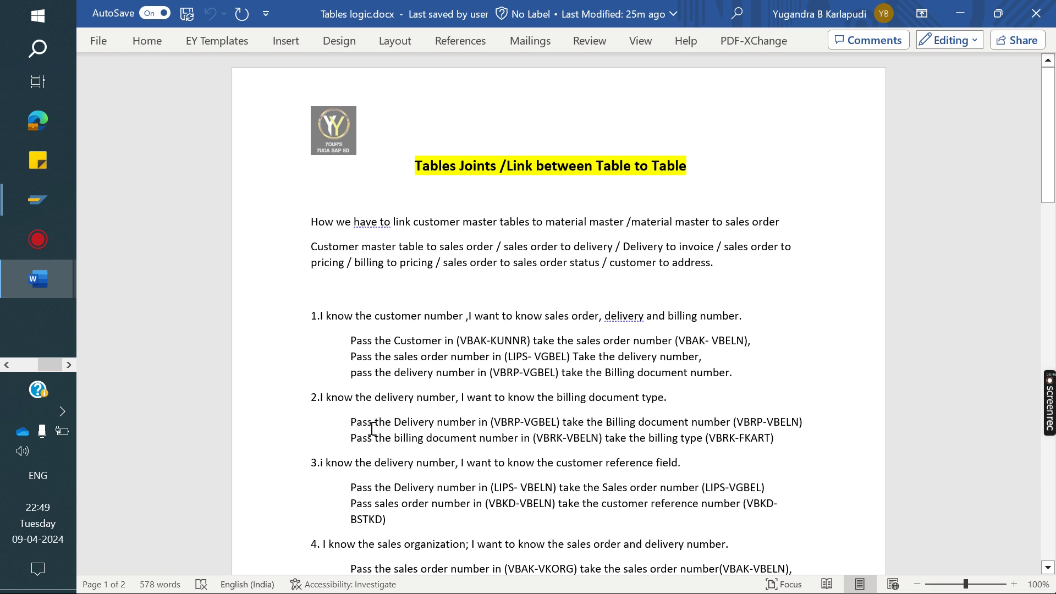
pyautogui.moveTo(351, 428); pyautogui.dragTo(654, 423)
pyautogui.press('Left')
pyautogui.keyDown('shift'); pyautogui.click(804, 421); pyautogui.keyUp('shift')
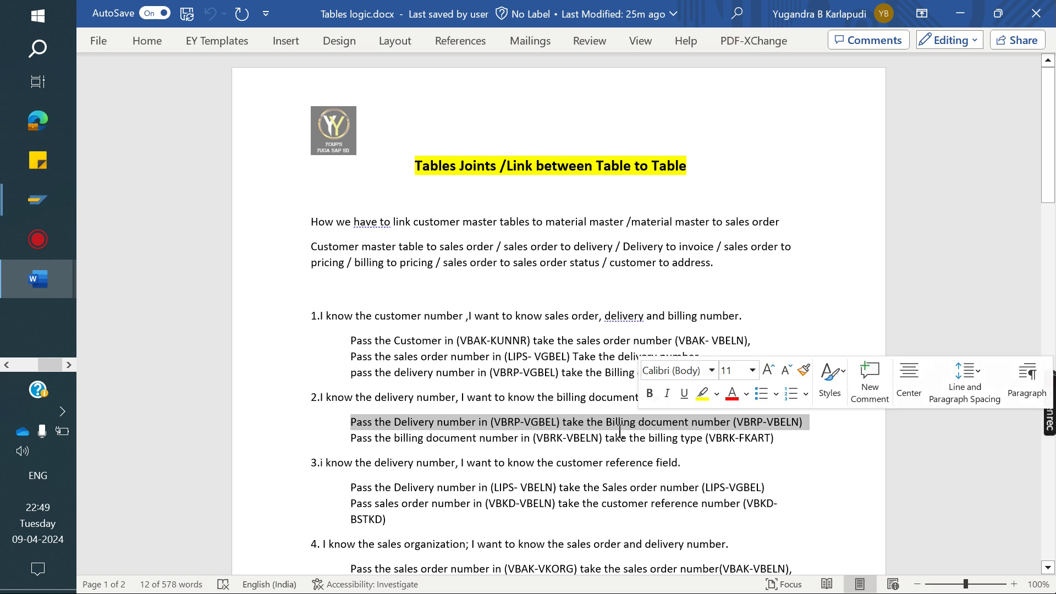
pyautogui.moveTo(355, 438); pyautogui.dragTo(775, 438)
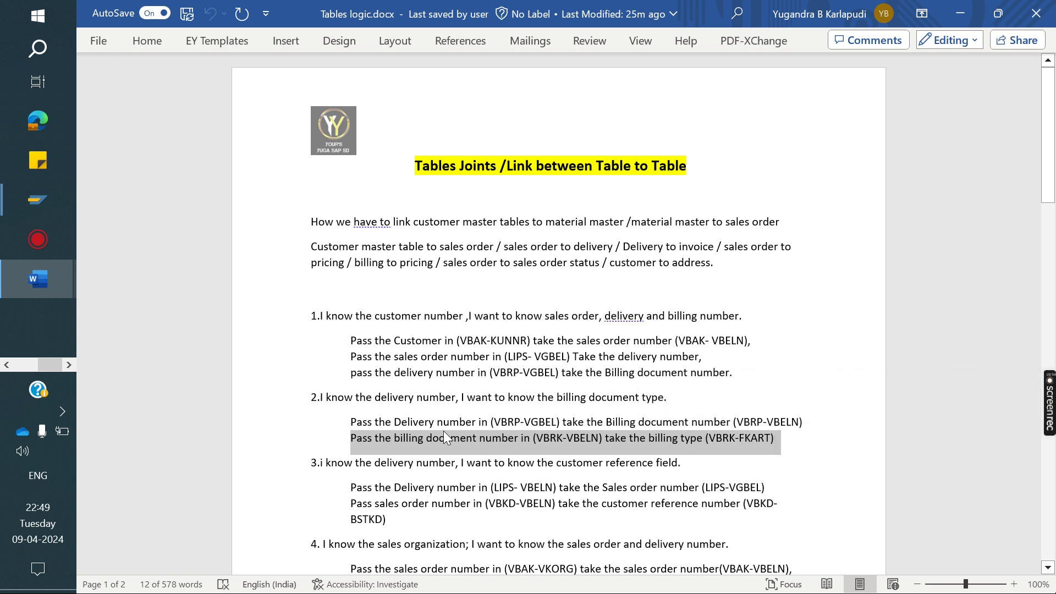
# Step: Switch back to the VBRP results in SAP and copy the first billing document number
pyautogui.moveTo(38, 199)
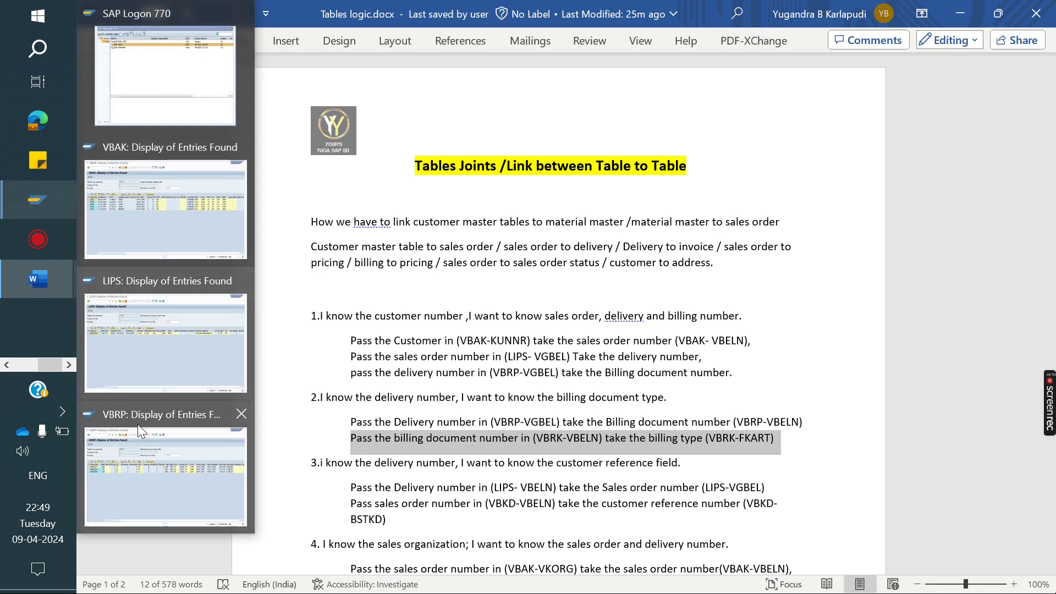
pyautogui.click(170, 473)
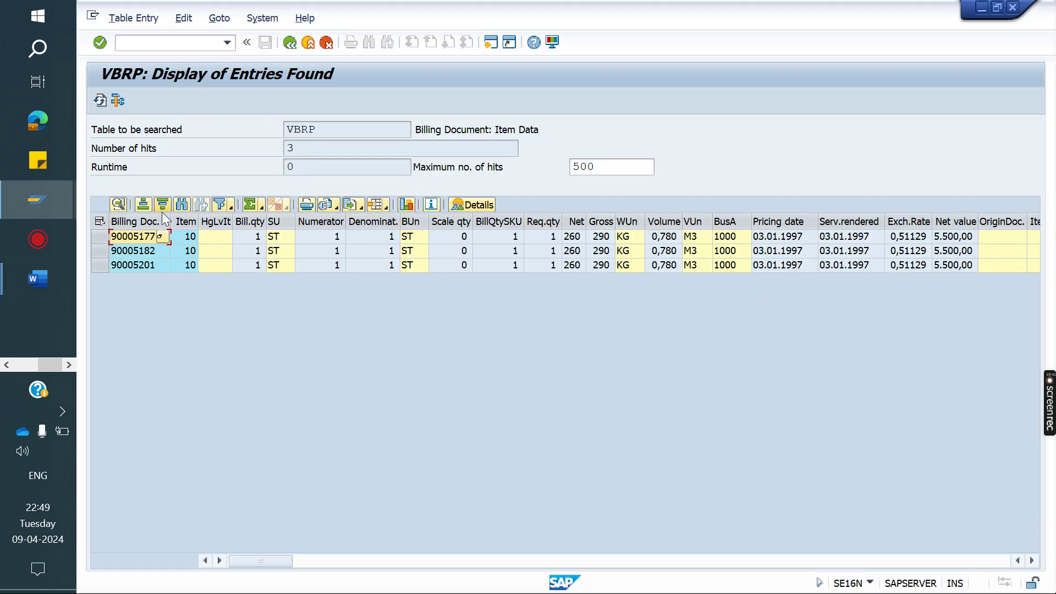
pyautogui.click(141, 241)
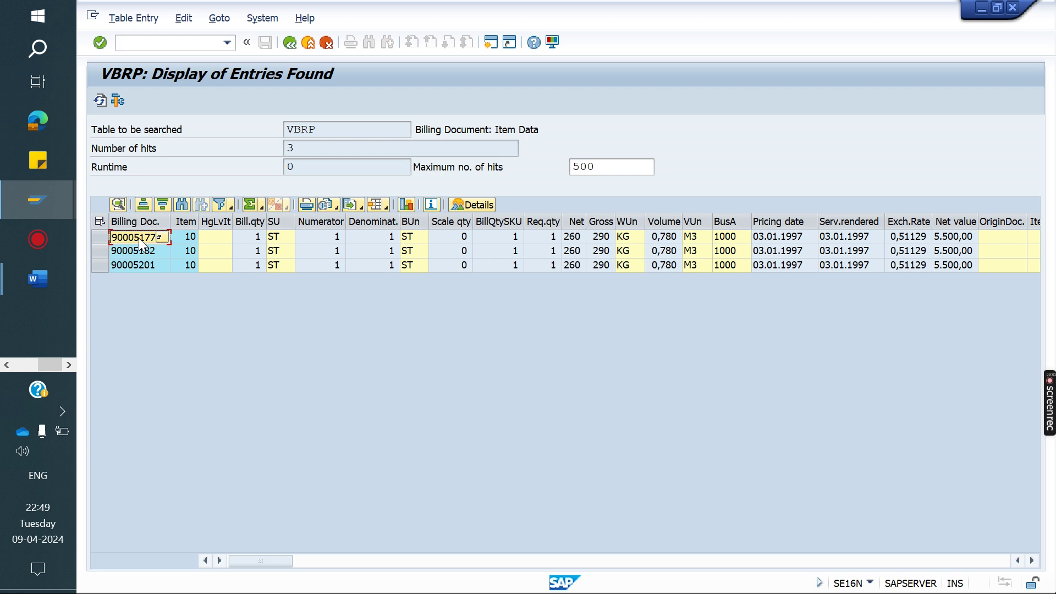
# Step: Open a new SE16N session and load the billing header table VBRK
pyautogui.click(171, 42)
pyautogui.press('Return')
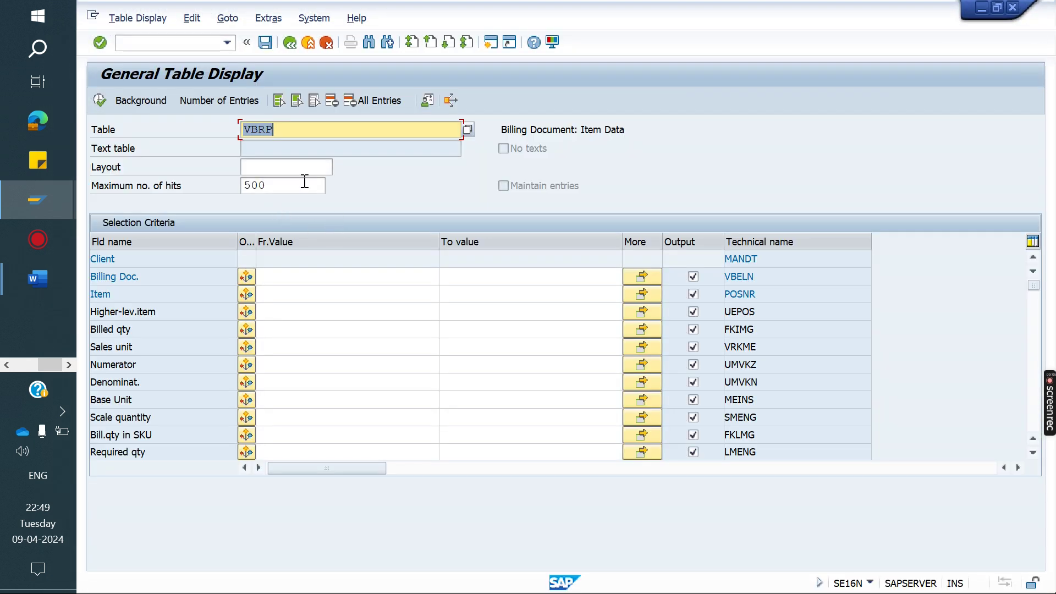
pyautogui.write('vbrk')
pyautogui.press('Return')
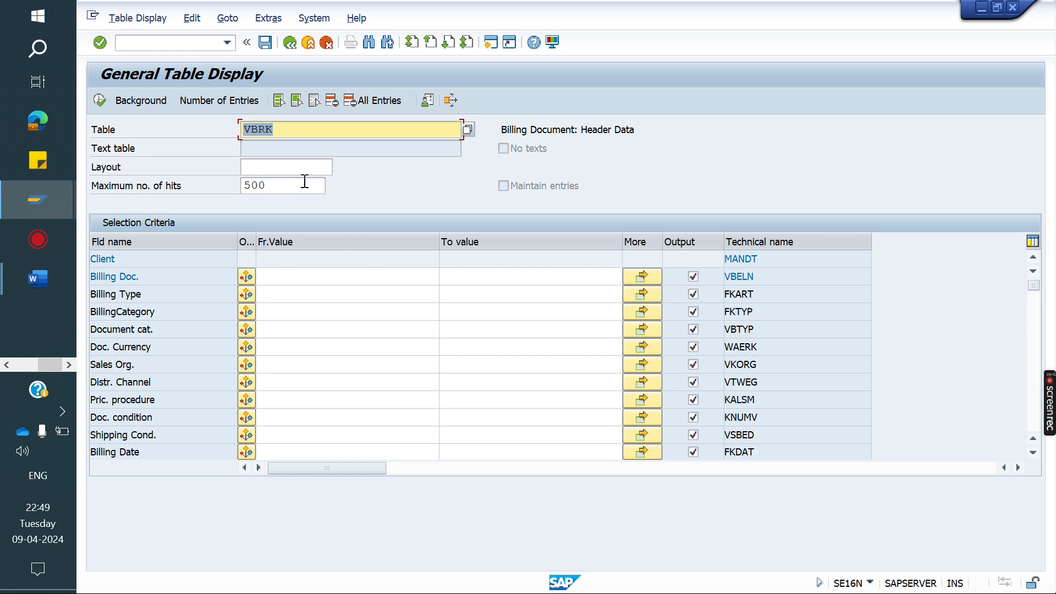
# Step: Run the VBRK selection with the copied billing document number as Billing Doc. (VBELN) and pick the billing type
pyautogui.click(304, 275)
pyautogui.write('90005177')
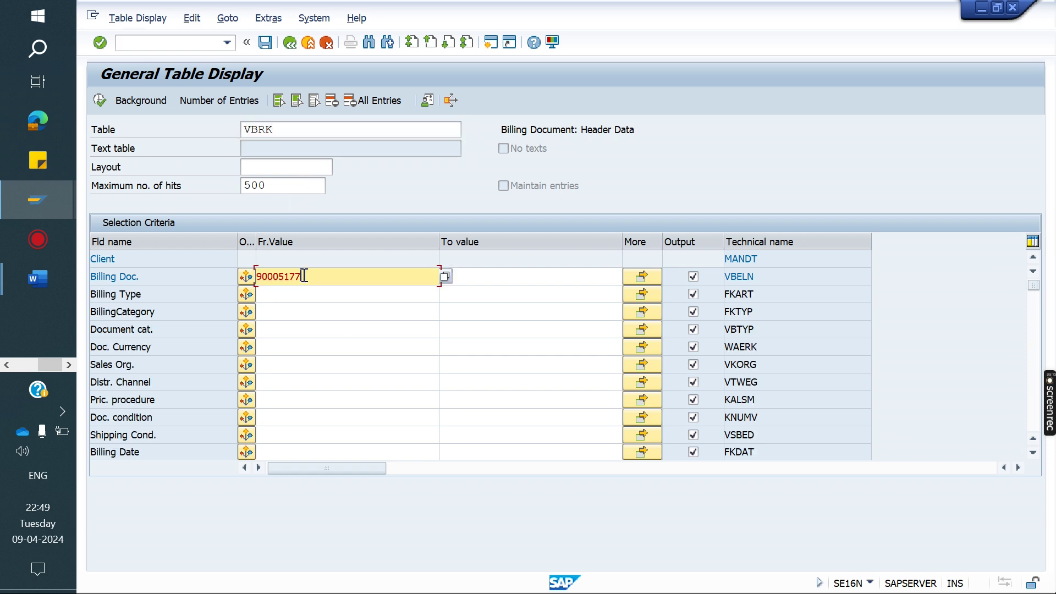
pyautogui.click(94, 100)
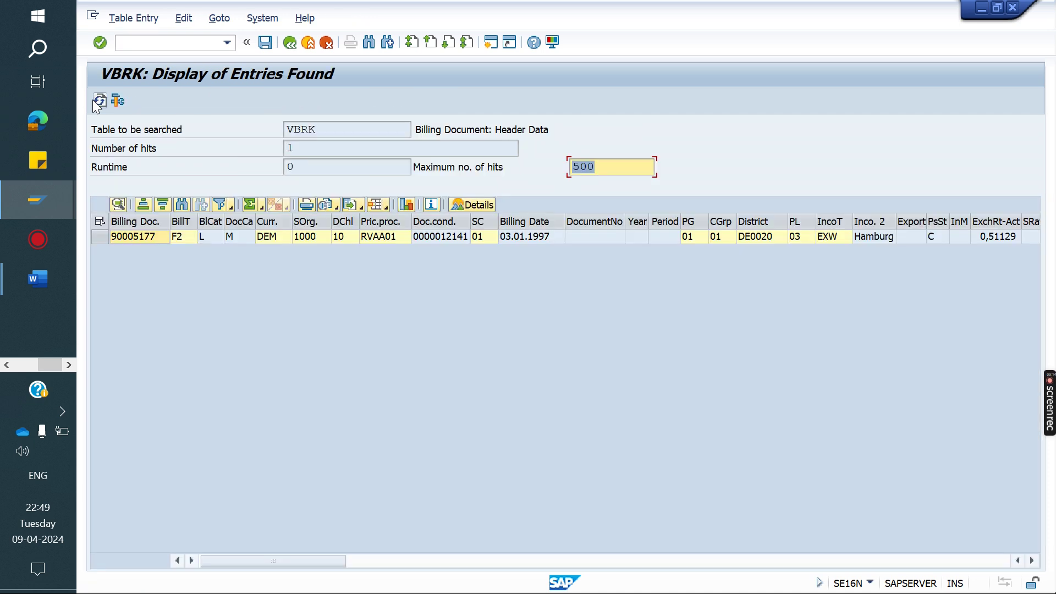
pyautogui.click(189, 237)
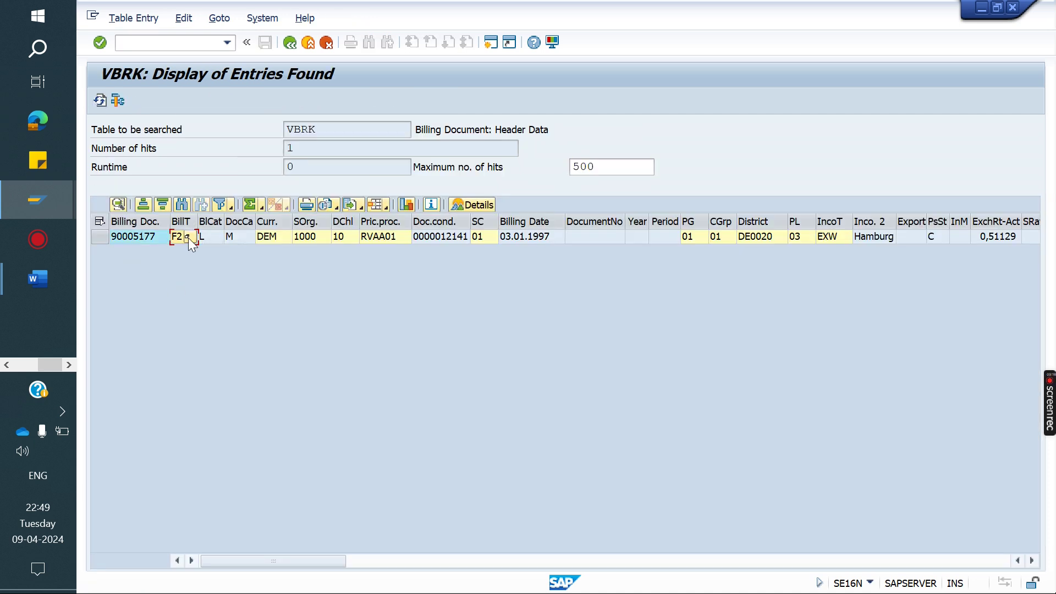
# Step: Switch to the Tables logic document in Word and read scenario 3, from delivery number to customer reference field
pyautogui.moveTo(38, 279)
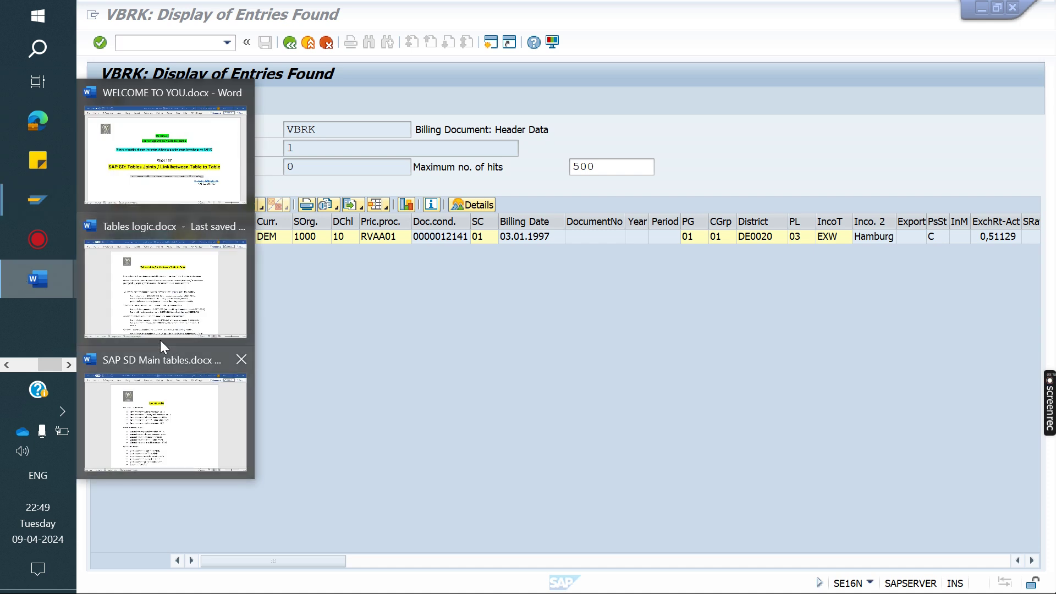
pyautogui.click(181, 309)
pyautogui.scroll(-3, 452, 372)
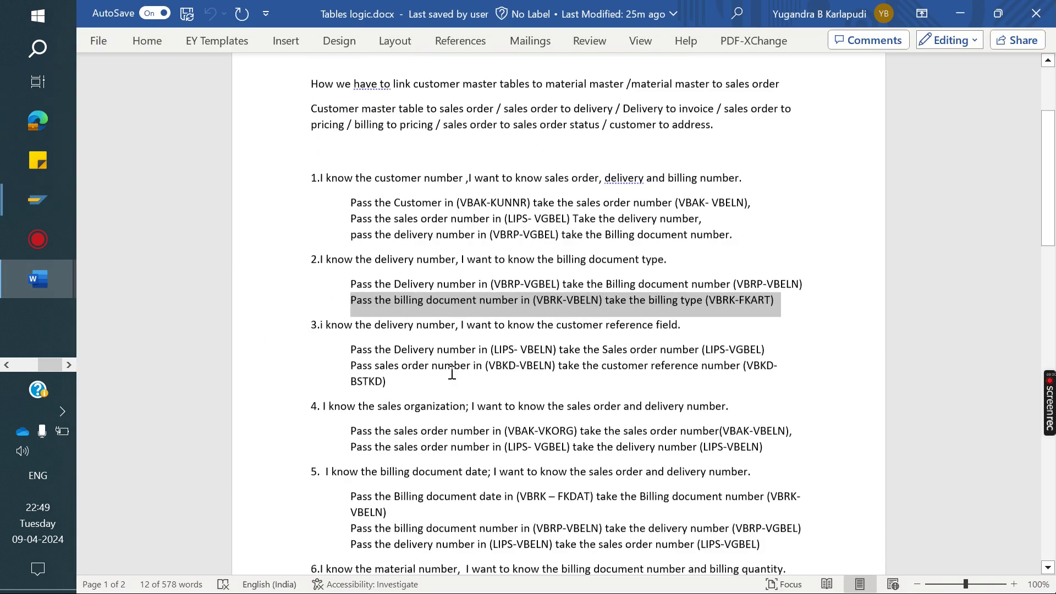
pyautogui.moveTo(326, 282); pyautogui.dragTo(681, 283)
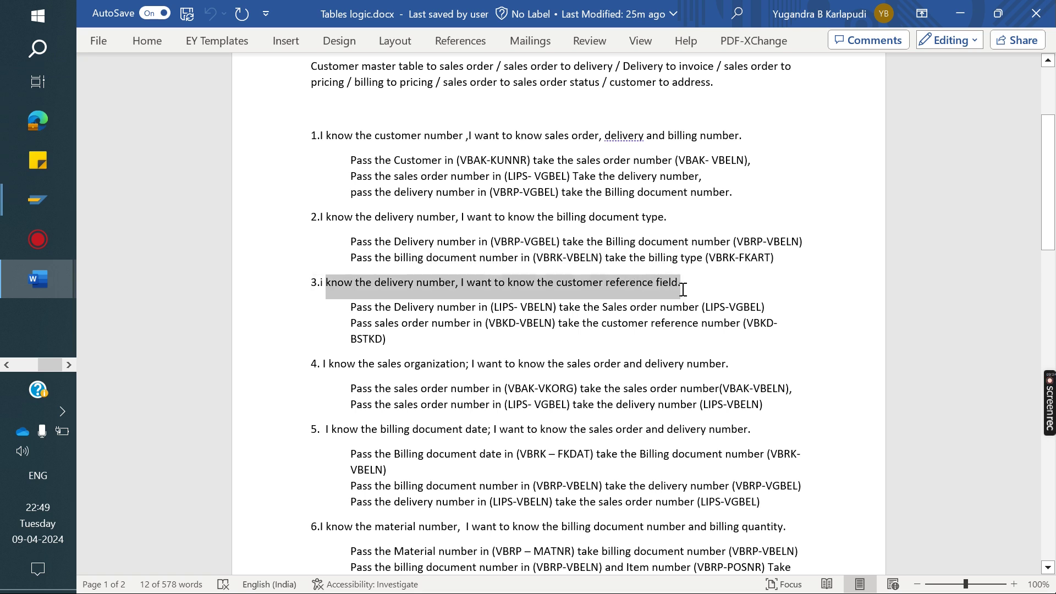
pyautogui.click(451, 289)
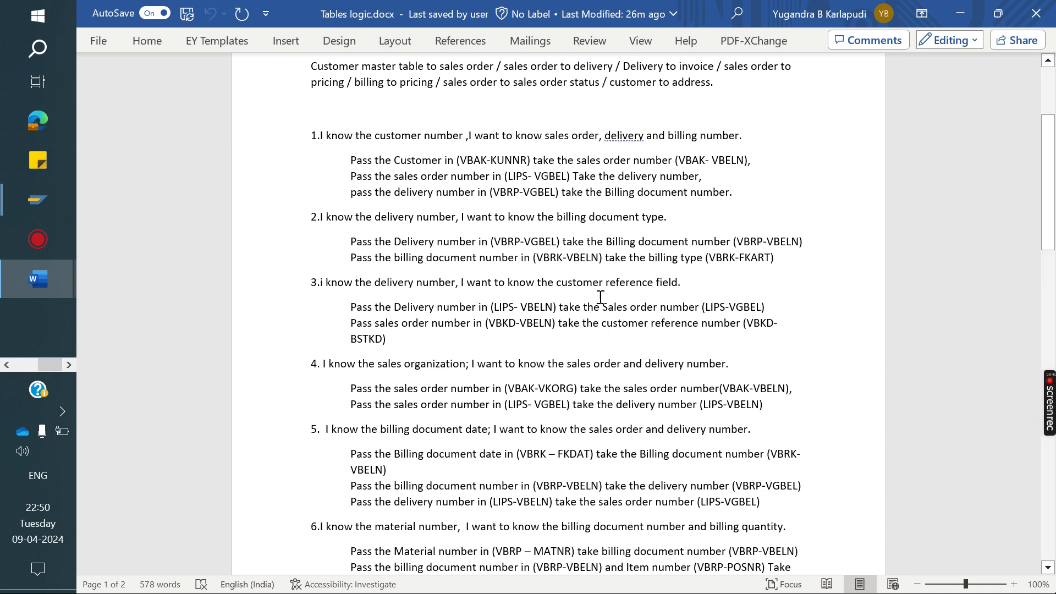
pyautogui.moveTo(687, 287); pyautogui.dragTo(474, 287)
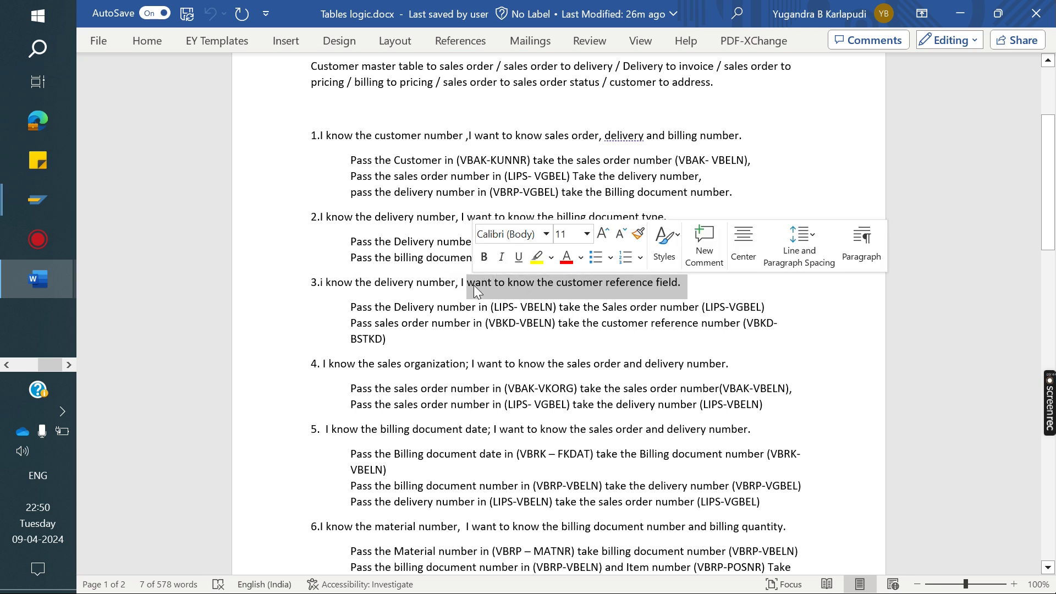
pyautogui.click(449, 288)
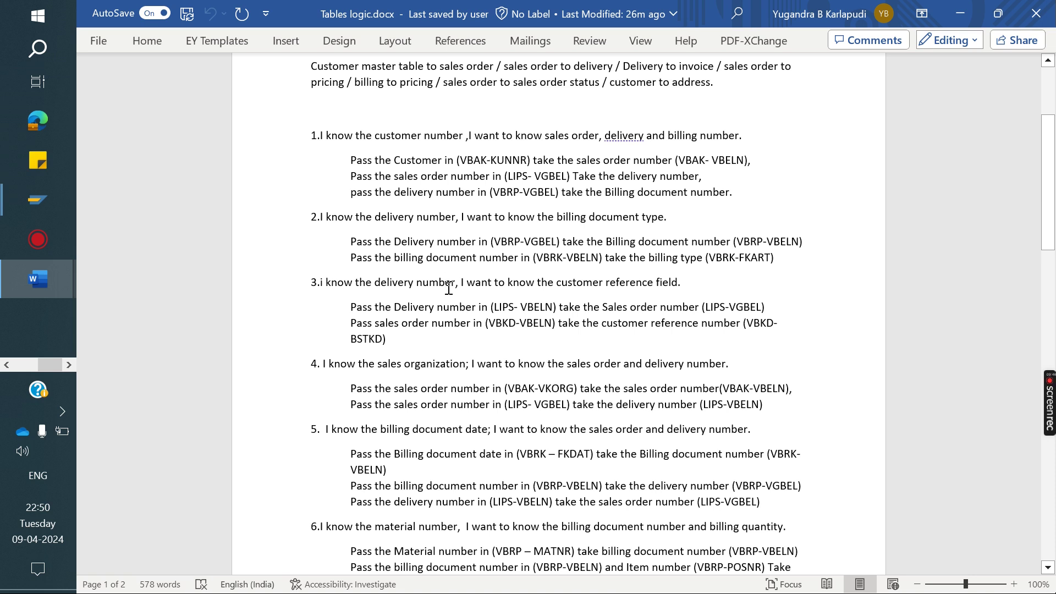
pyautogui.moveTo(466, 285); pyautogui.dragTo(768, 308)
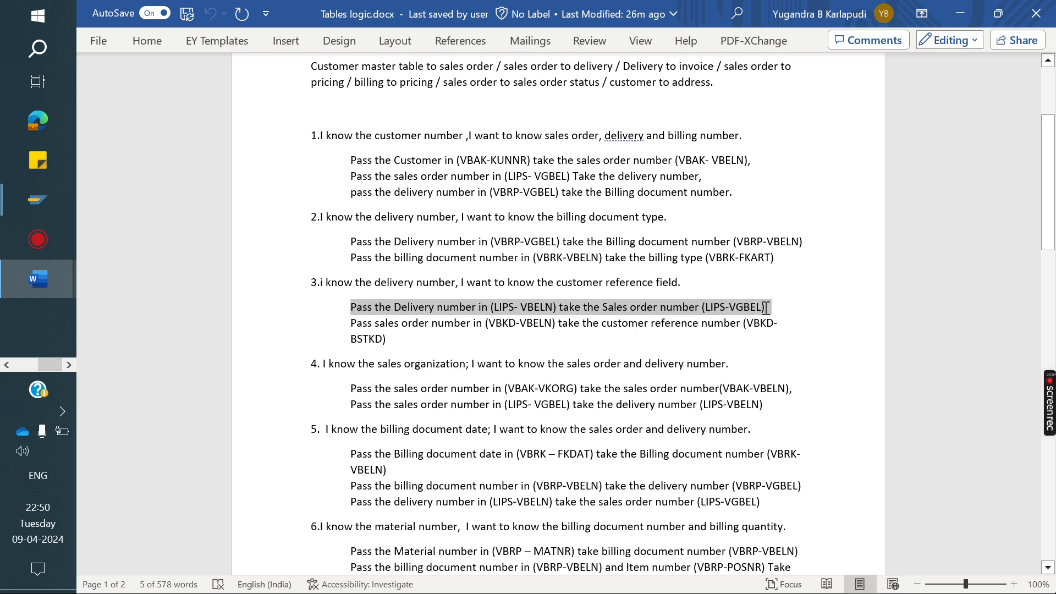
pyautogui.moveTo(367, 324); pyautogui.dragTo(755, 335)
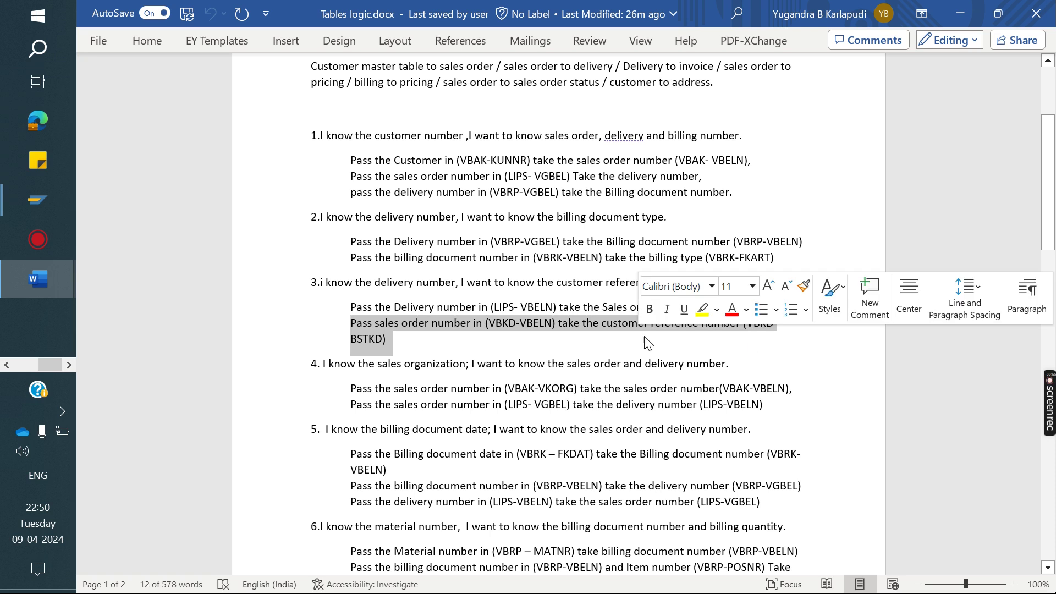
pyautogui.click(429, 343)
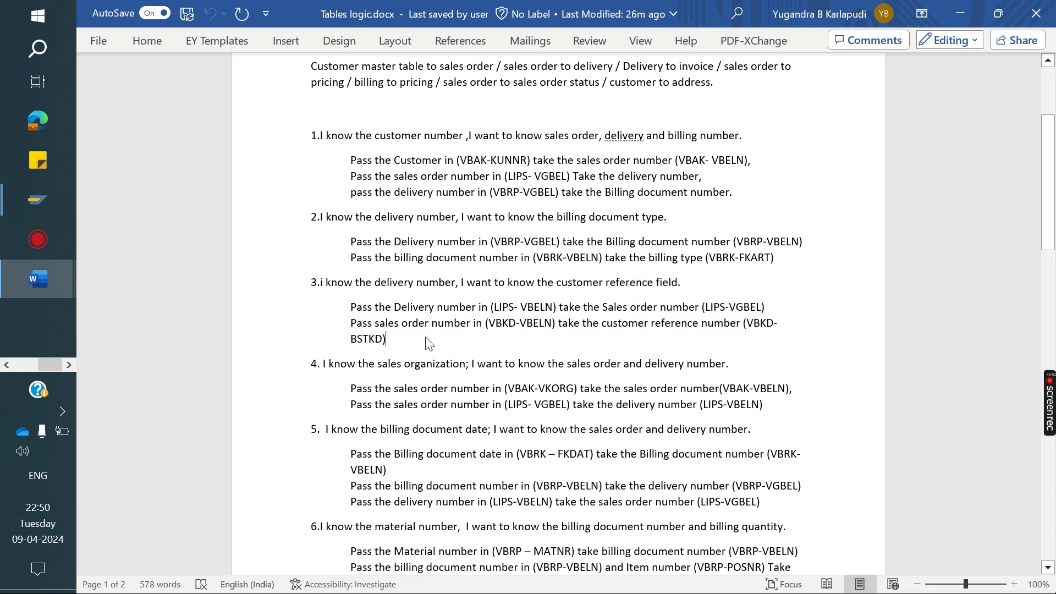
pyautogui.moveTo(404, 348); pyautogui.dragTo(351, 307)
pyautogui.click(432, 349)
pyautogui.moveTo(692, 286); pyautogui.dragTo(537, 283)
pyautogui.moveTo(408, 339); pyautogui.dragTo(348, 306)
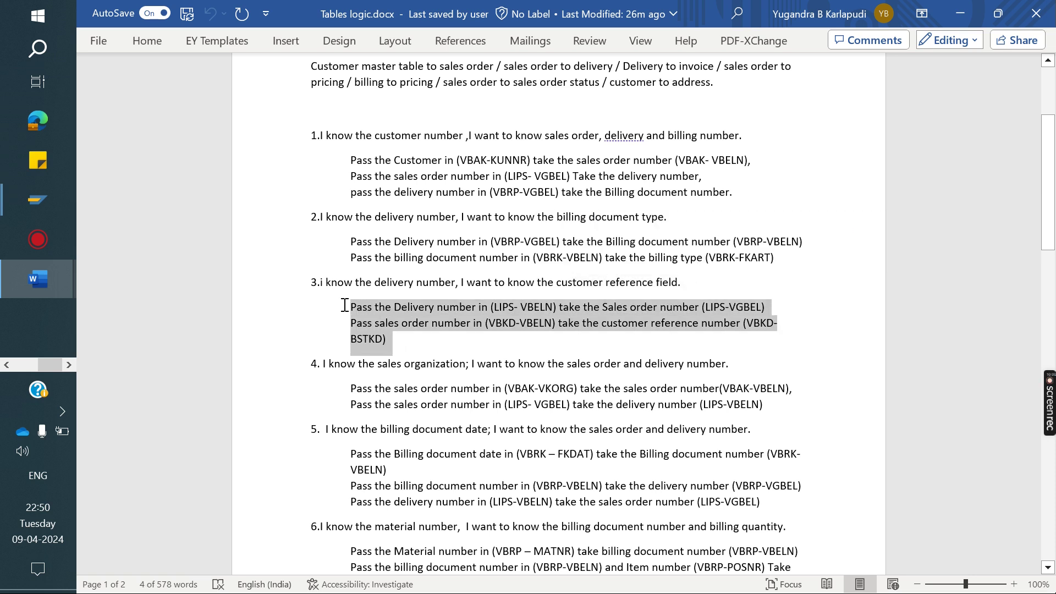
pyautogui.click(415, 342)
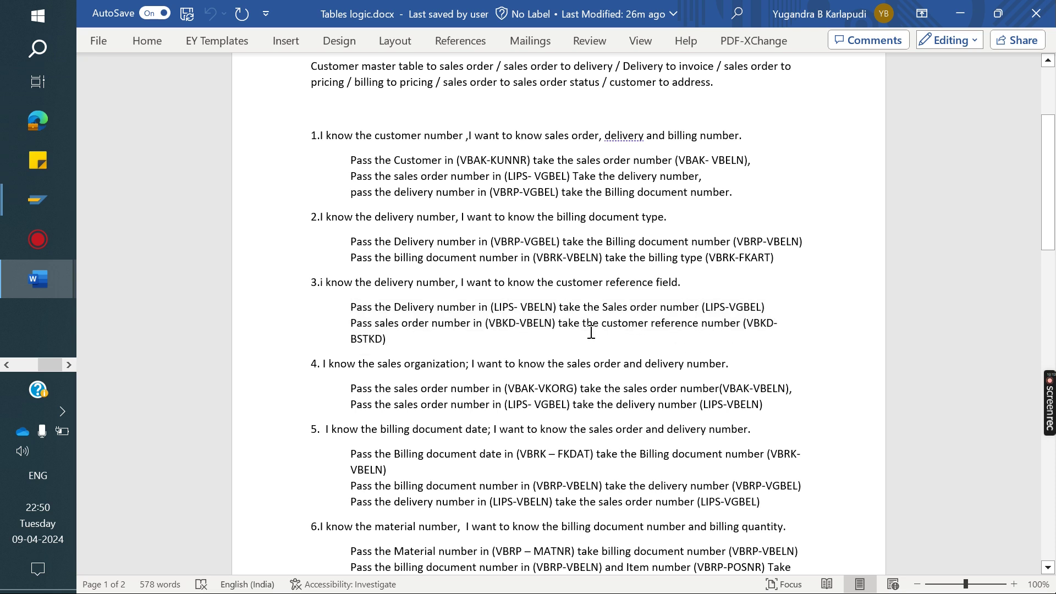
pyautogui.moveTo(365, 304); pyautogui.dragTo(766, 311)
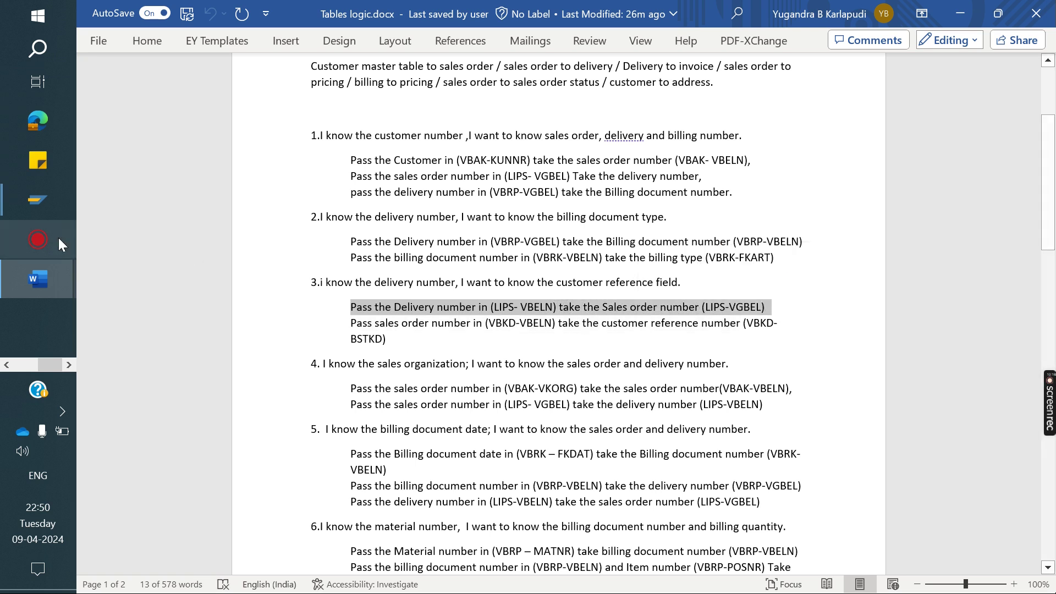
# Step: Switch to the LIPS results in SAP and open the detailed display of the delivery item
pyautogui.click(31, 206)
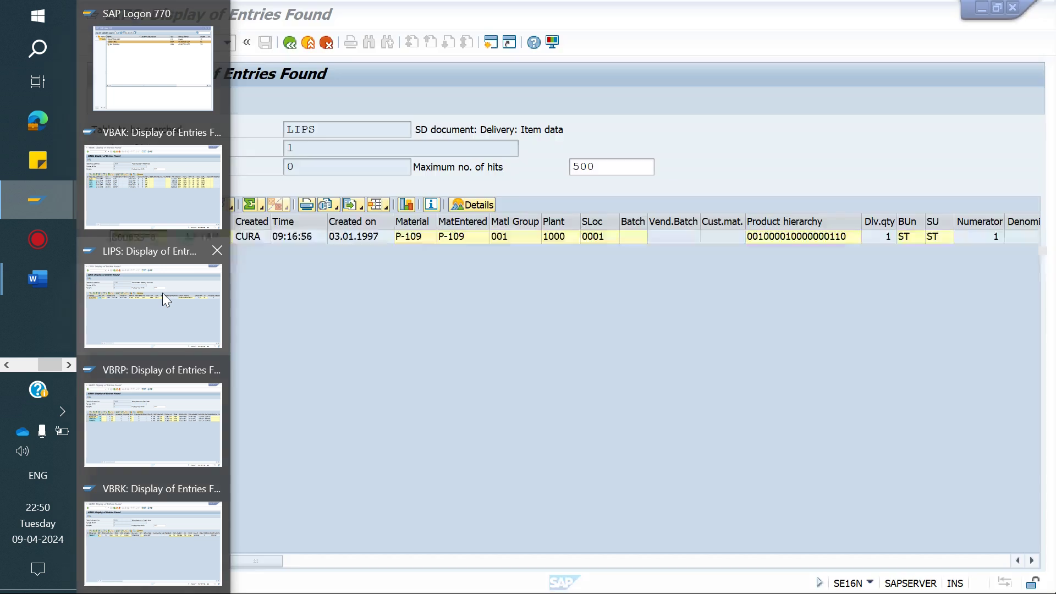
pyautogui.click(163, 292)
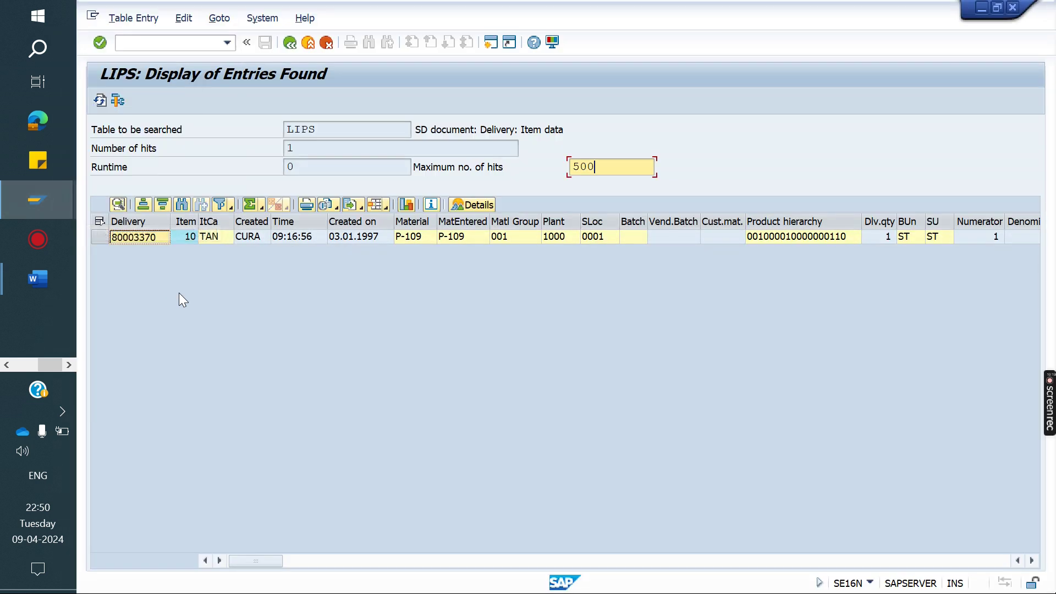
pyautogui.click(124, 236)
pyautogui.doubleClick(124, 236)
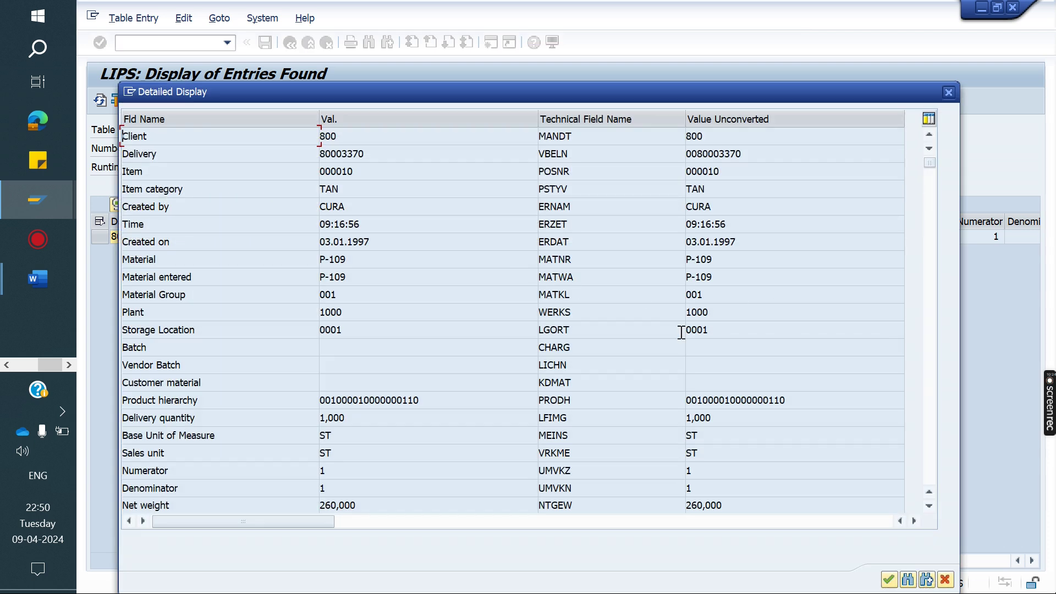
# Step: Search the delivery item details for the field VGBEL and select the reference document's unconverted value
pyautogui.hotkey('ctrl', 'f')
pyautogui.write('vg')
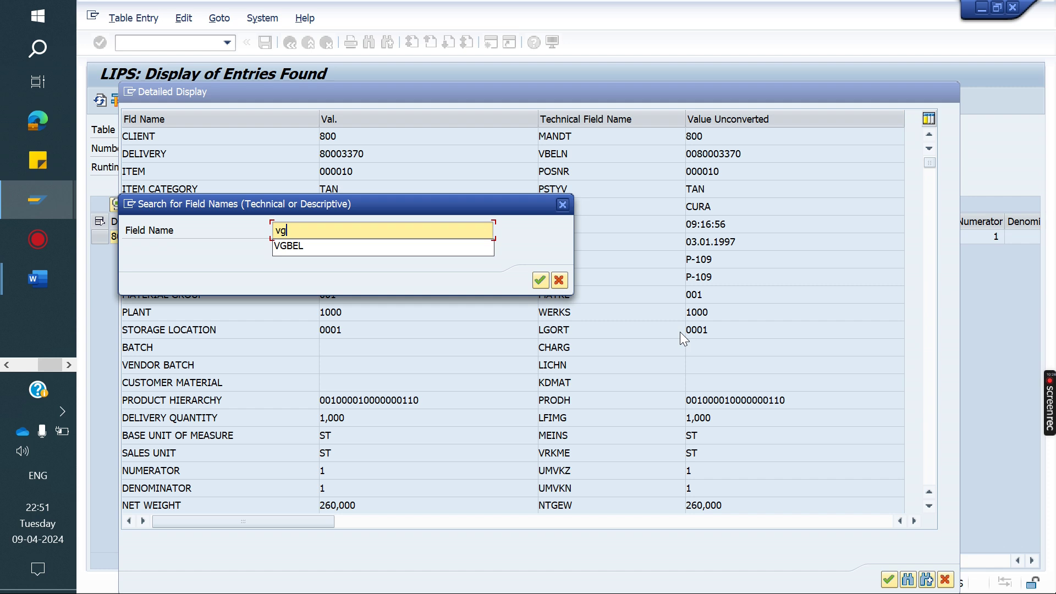
pyautogui.write('n')
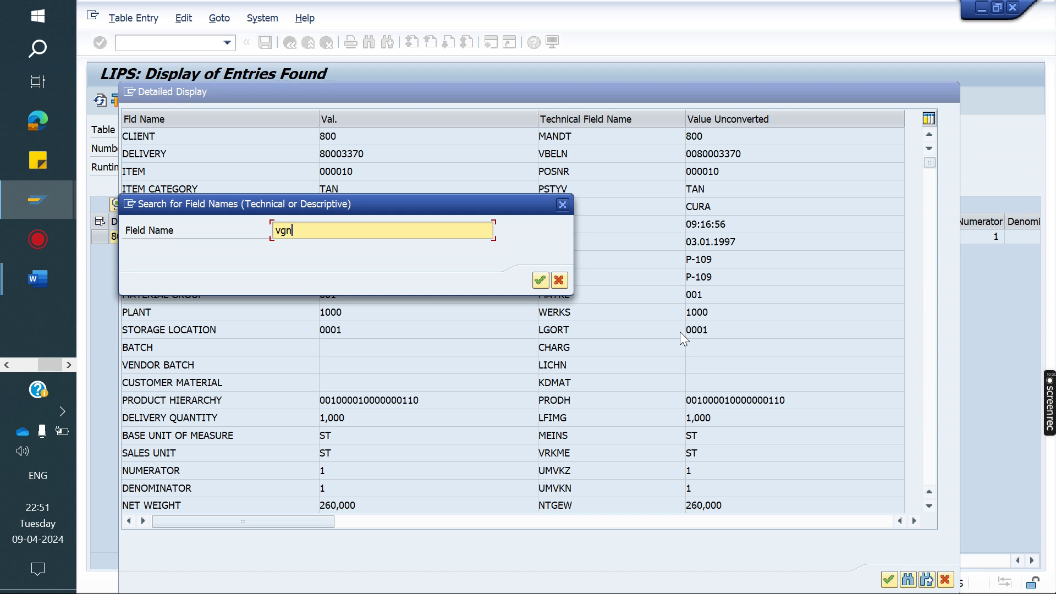
pyautogui.press('BackSpace')
pyautogui.press('Down')
pyautogui.press('Return')
pyautogui.press('Return')
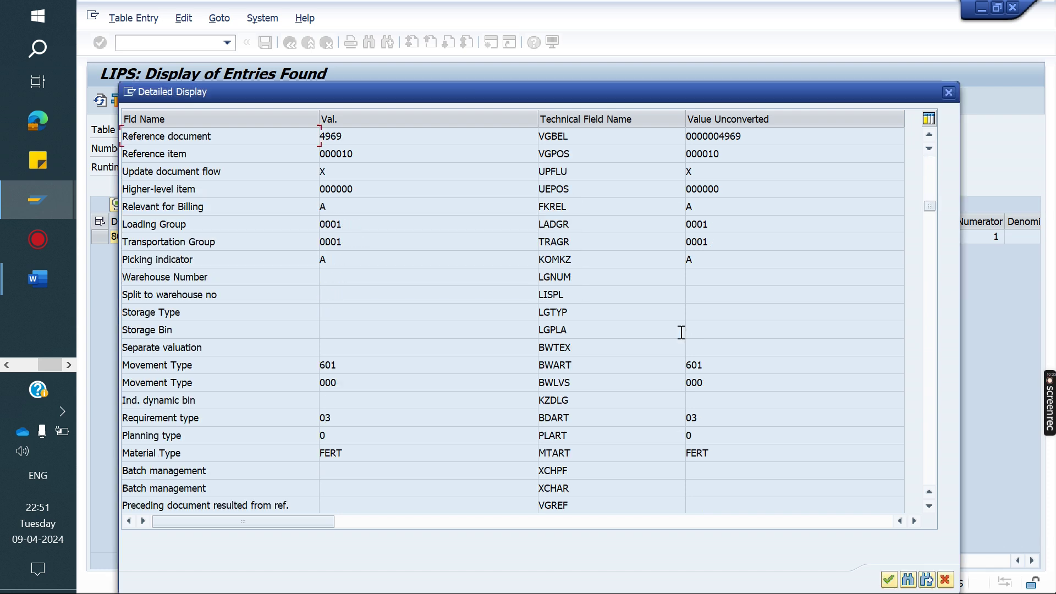
pyautogui.doubleClick(750, 142)
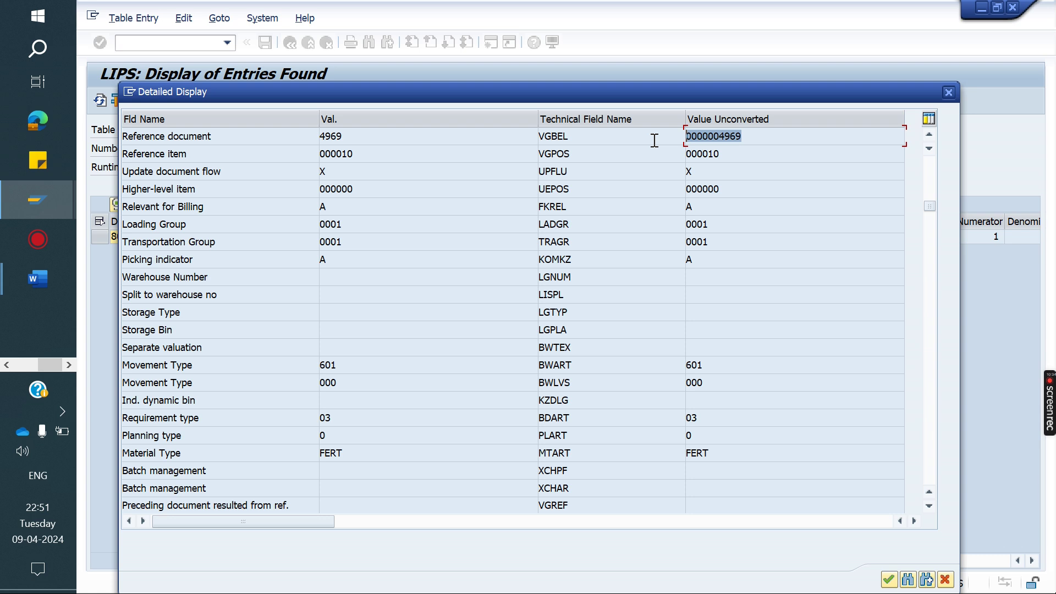
# Step: Close the delivery item details and load the sales document business data table VBKD in a new SE16N session
pyautogui.click(947, 93)
pyautogui.click(168, 44)
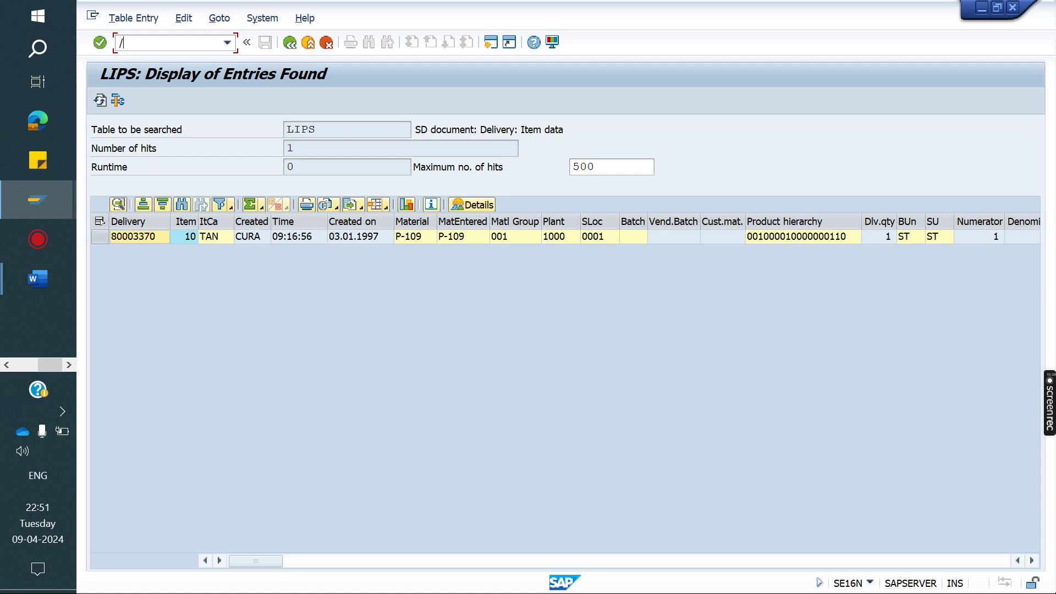
pyautogui.press('Return')
pyautogui.write('vbkd')
pyautogui.press('Return')
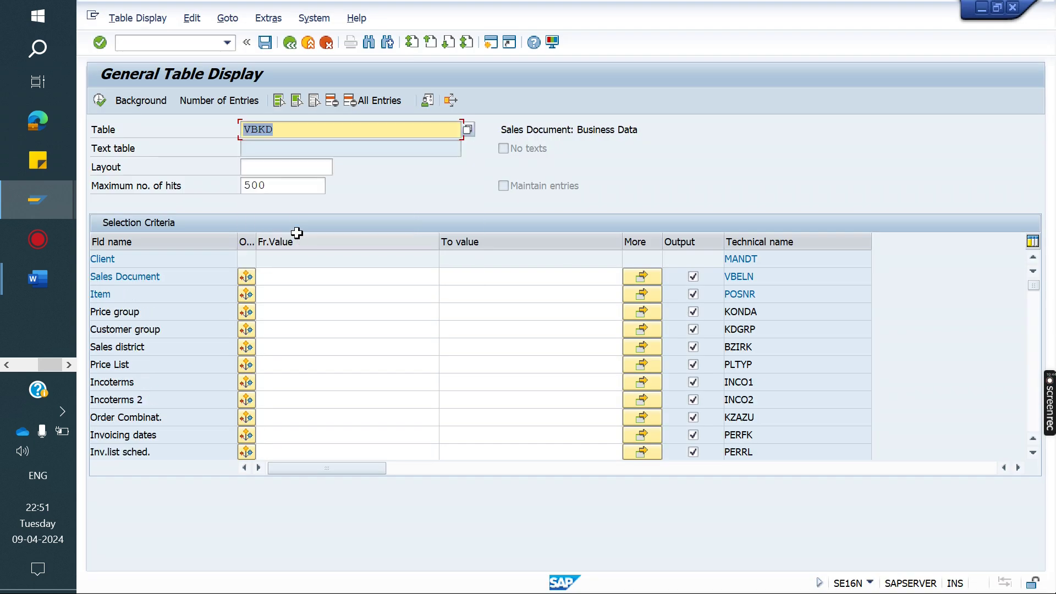
# Step: Run the VBKD selection with the sales order number from LIPS-VGBEL as Sales Document (VBELN)
pyautogui.click(308, 276)
pyautogui.write('90005177')
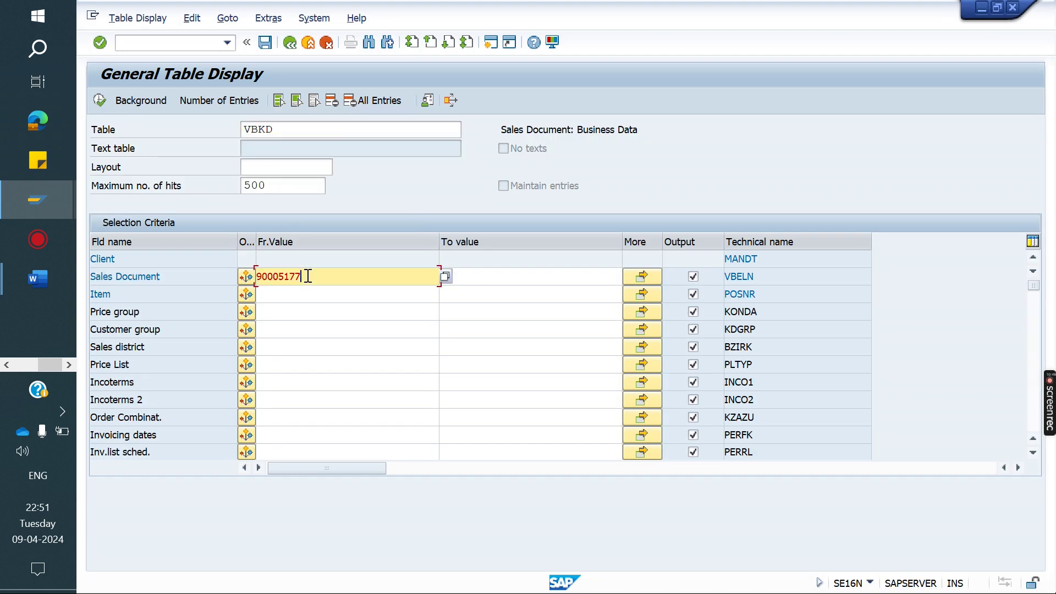
pyautogui.hotkey('ctrl', 'a')
pyautogui.press('BackSpace')
pyautogui.press('Down')
pyautogui.press('Down')
pyautogui.press('Down')
pyautogui.press('Return')
pyautogui.click(101, 101)
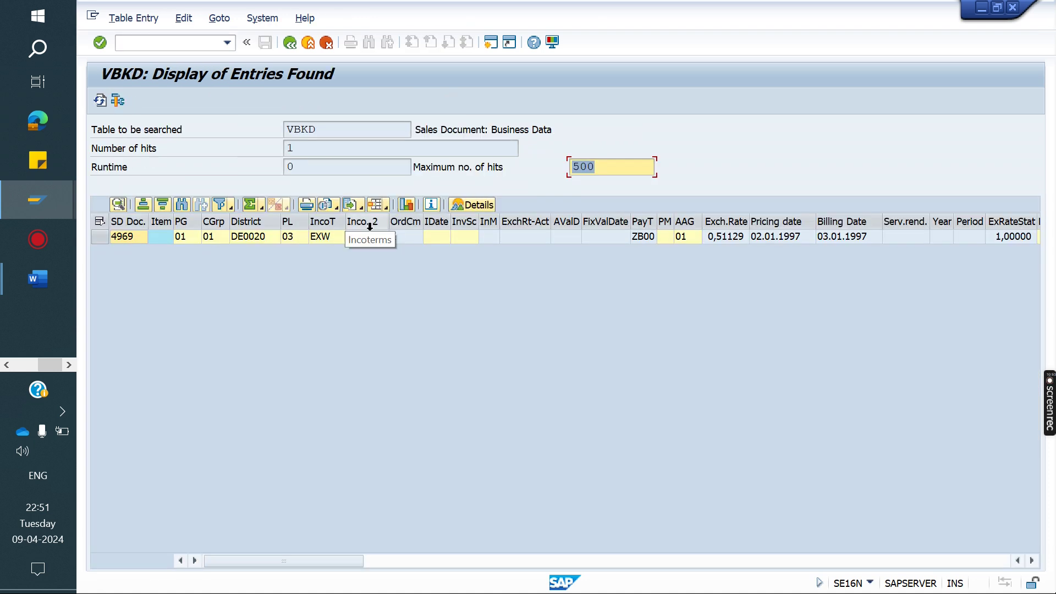
# Step: Open the VBKD entry's detailed display and locate the customer reference in the PO number field (BSTKD)
pyautogui.doubleClick(358, 236)
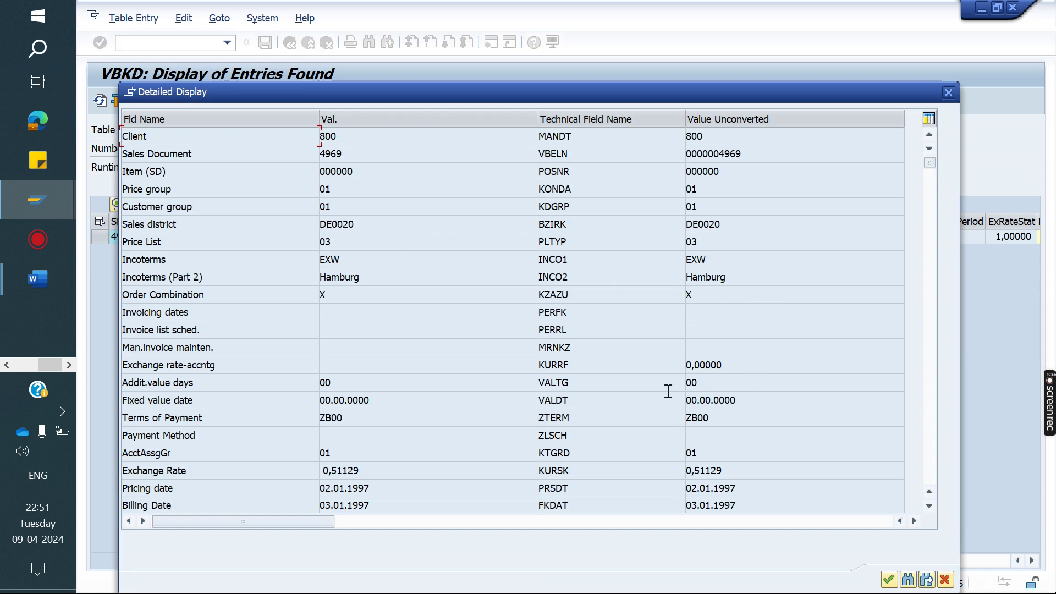
pyautogui.scroll(-10, 667, 393)
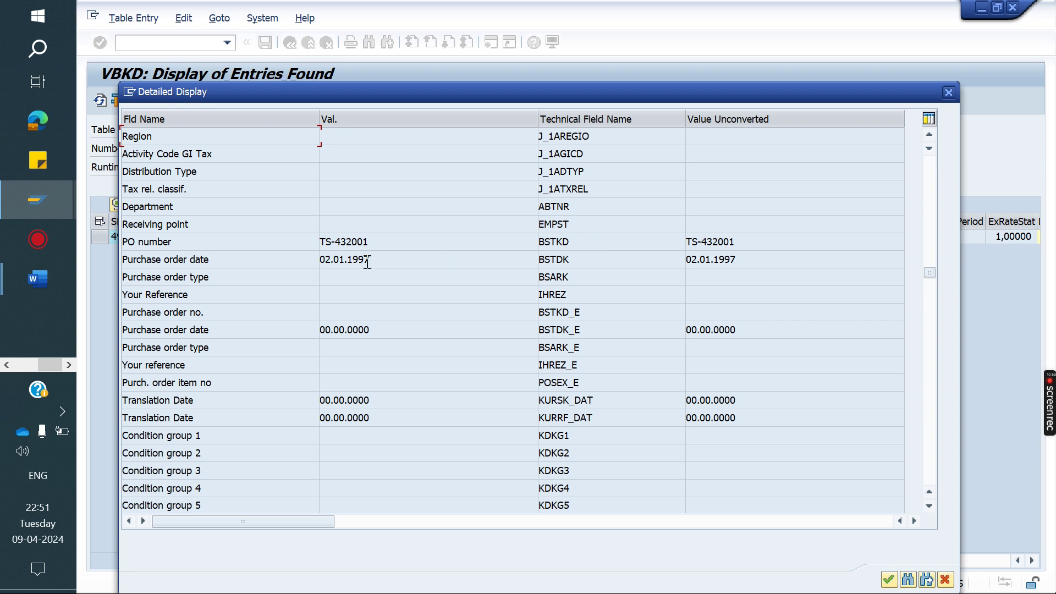
pyautogui.doubleClick(588, 241)
pyautogui.doubleClick(420, 240)
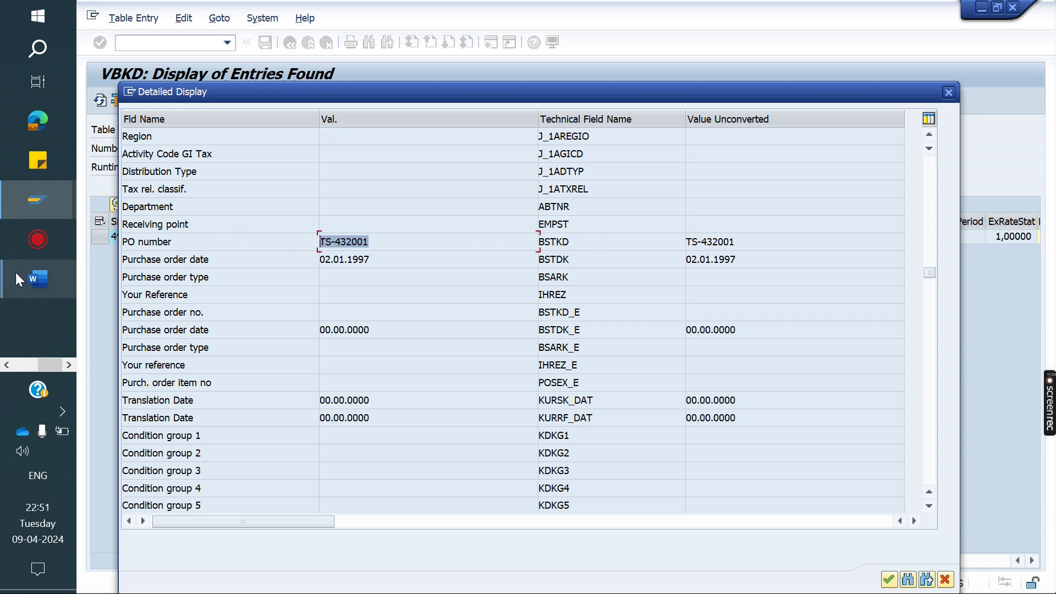
# Step: Switch to the Tables logic document in Word and read scenario 4, from sales organization to sales order and delivery number
pyautogui.click(35, 278)
pyautogui.click(165, 286)
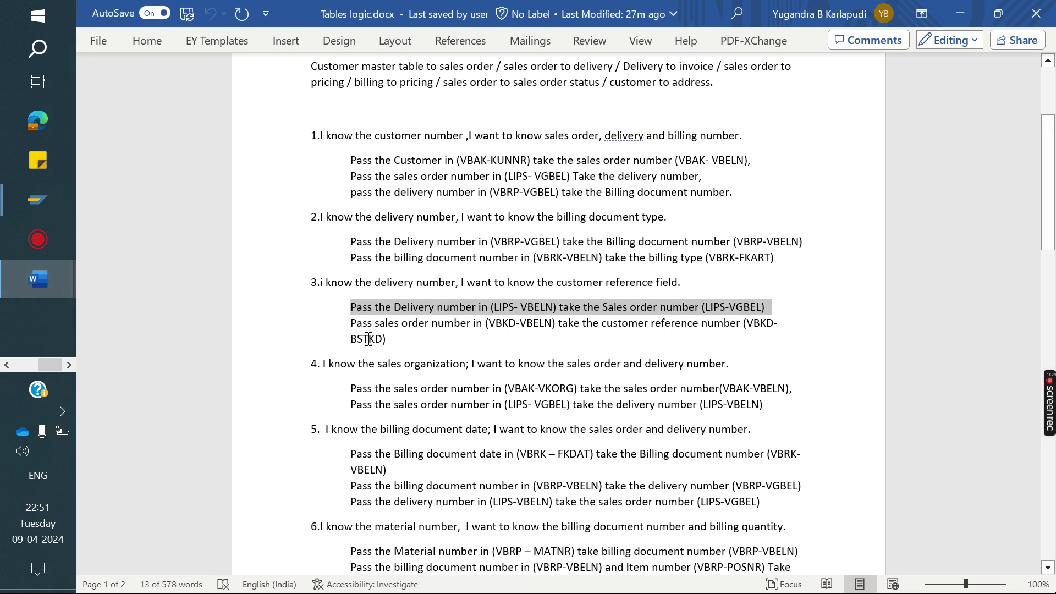
pyautogui.scroll(-2, 435, 388)
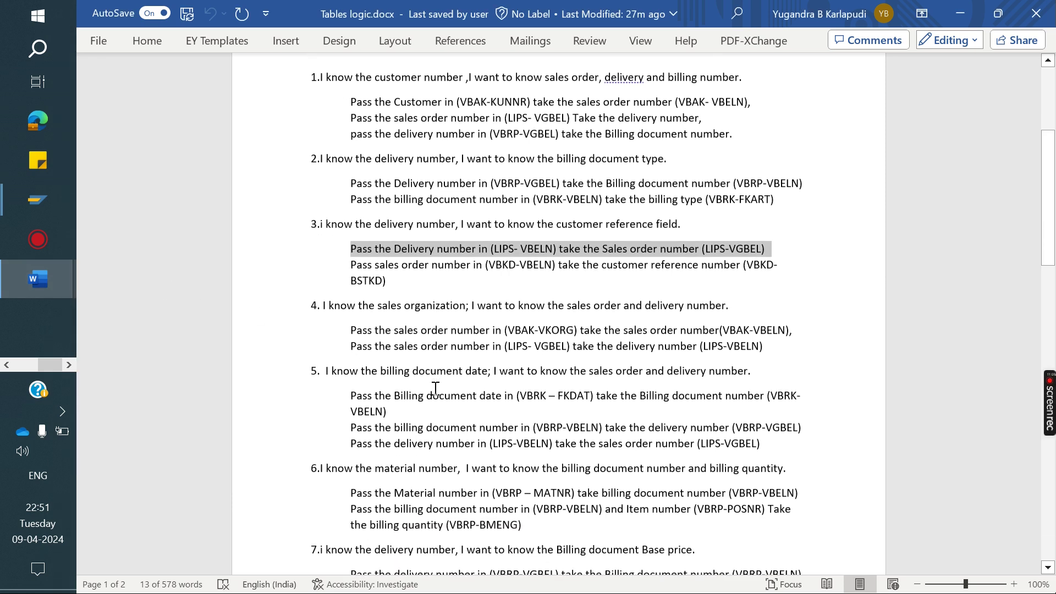
pyautogui.click(319, 303)
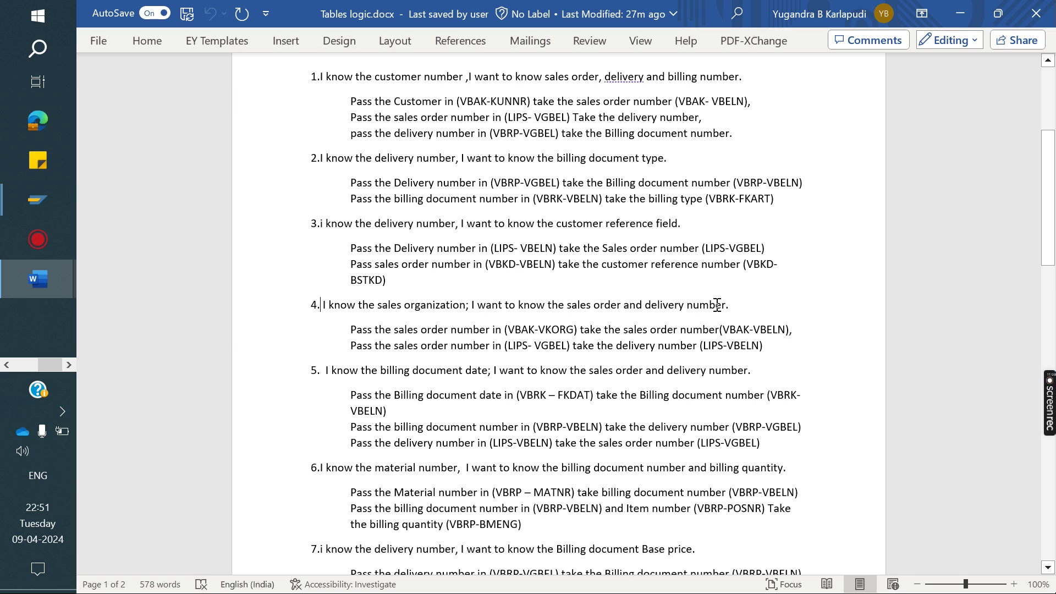
pyautogui.moveTo(747, 304); pyautogui.dragTo(335, 308)
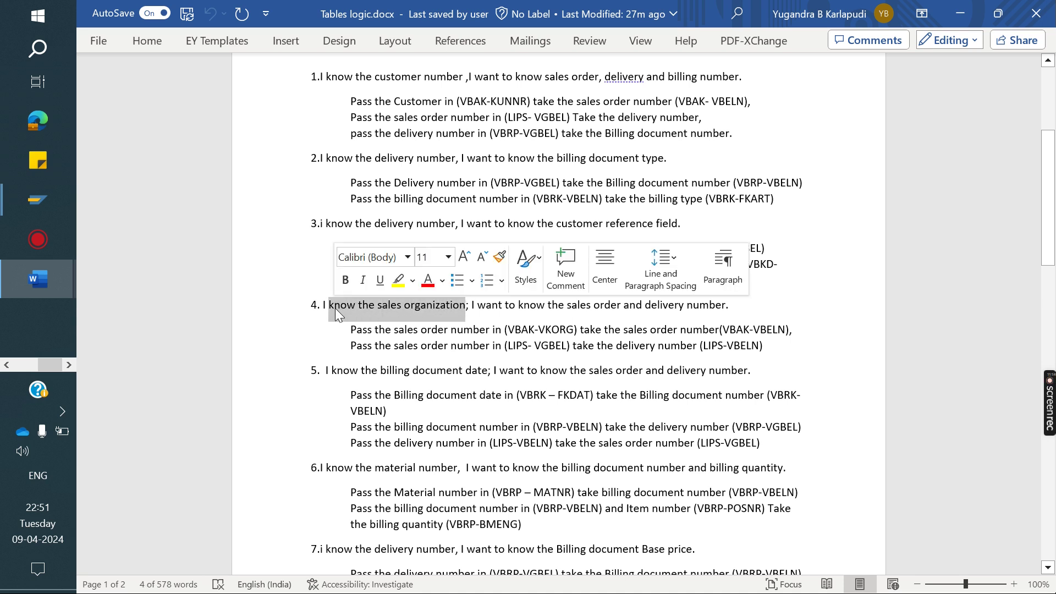
pyautogui.moveTo(622, 309); pyautogui.dragTo(477, 309)
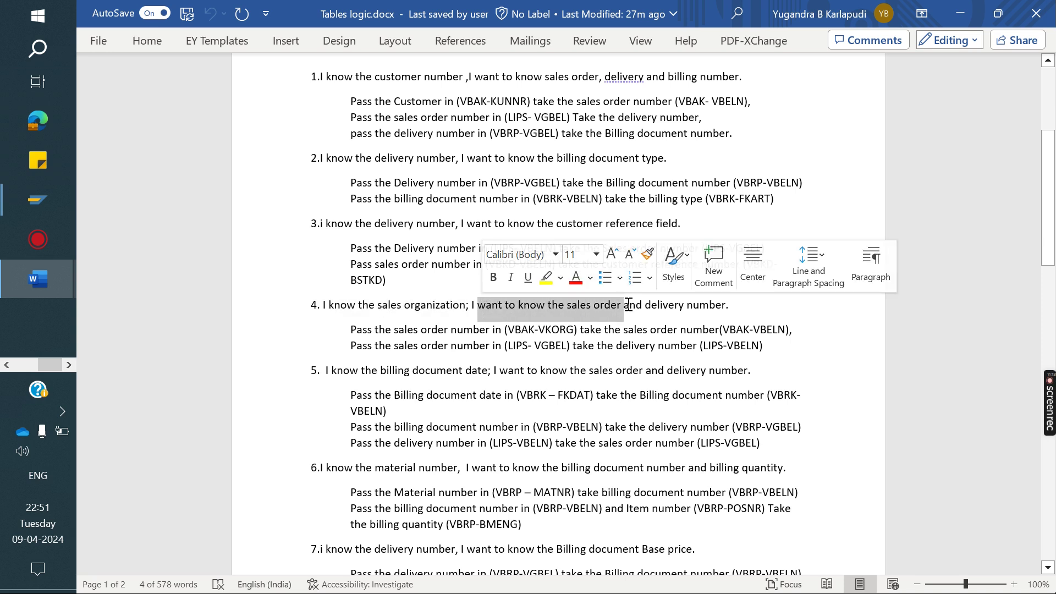
pyautogui.moveTo(740, 309); pyautogui.dragTo(650, 311)
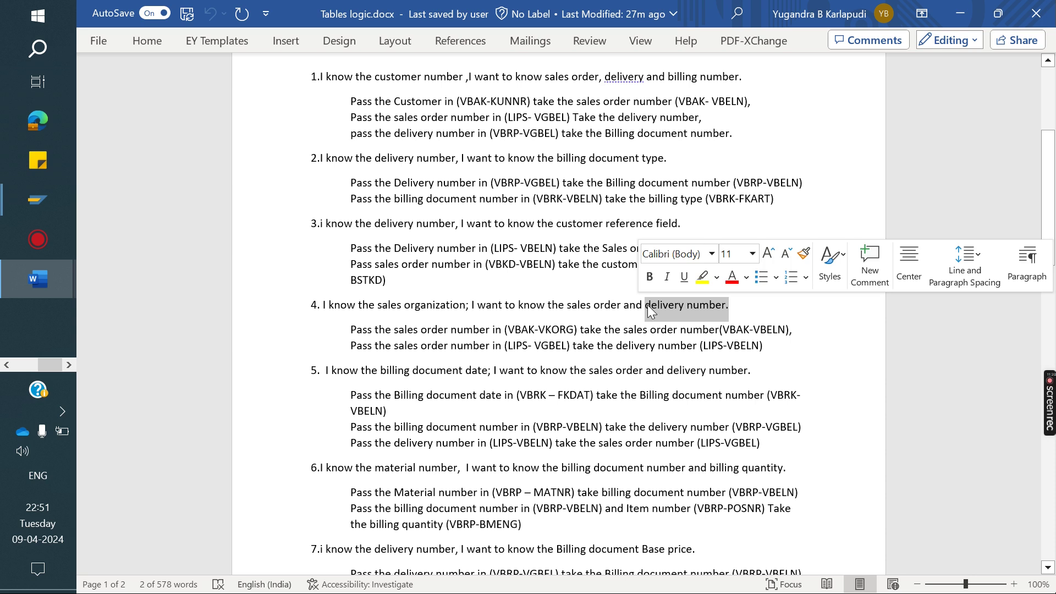
# Step: Read scenario 4's lookup lines through VBAK-VKORG and LIPS-VGBEL, and scenario 5's question starting from the billing document date
pyautogui.click(450, 308)
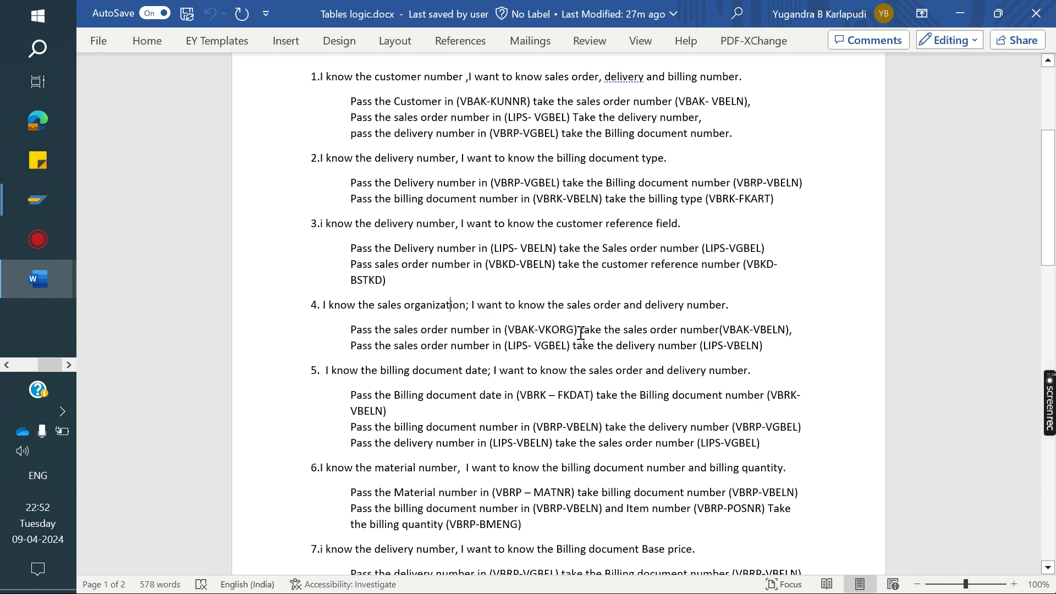
pyautogui.moveTo(813, 330); pyautogui.dragTo(767, 347)
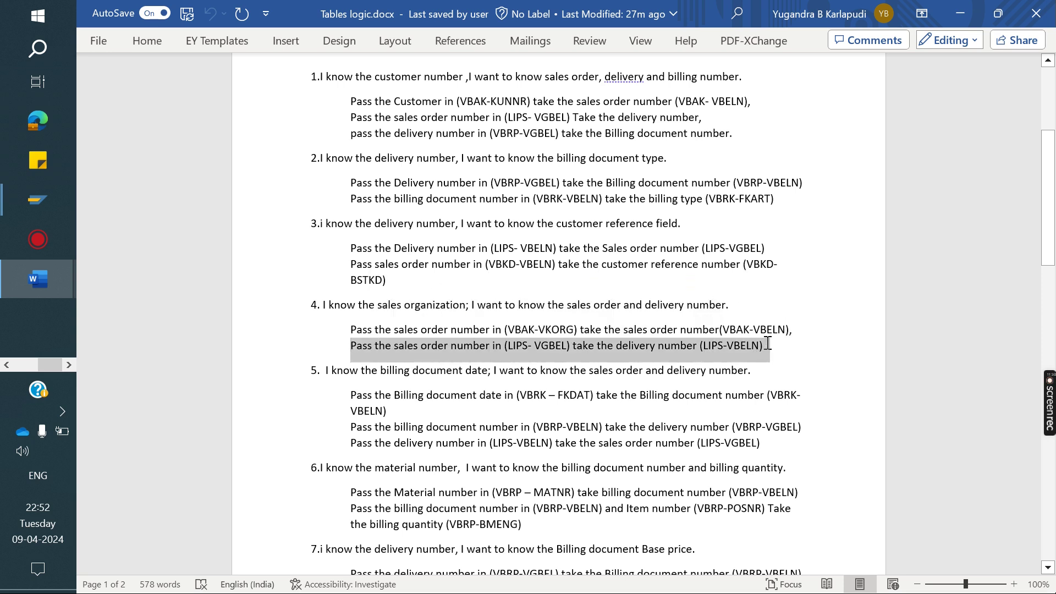
pyautogui.moveTo(327, 372); pyautogui.dragTo(487, 373)
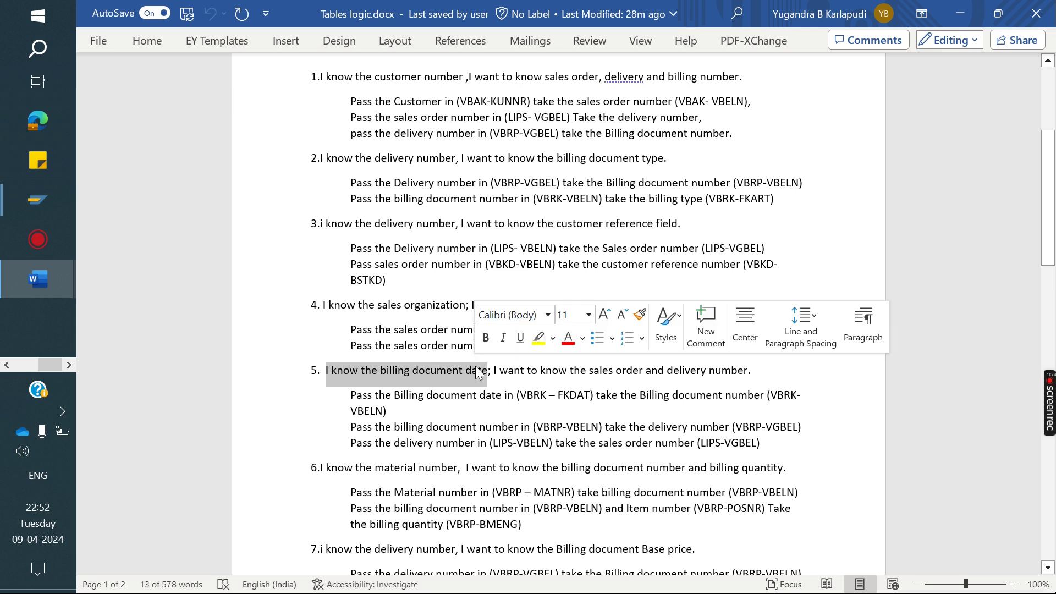
pyautogui.click(747, 370)
pyautogui.moveTo(486, 370); pyautogui.dragTo(355, 371)
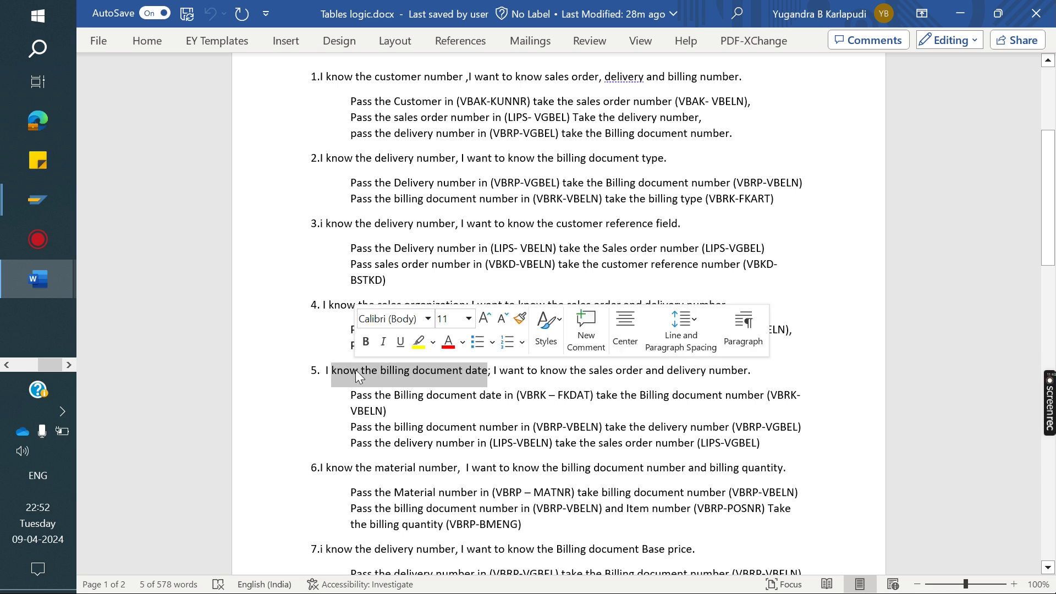
pyautogui.click(639, 374)
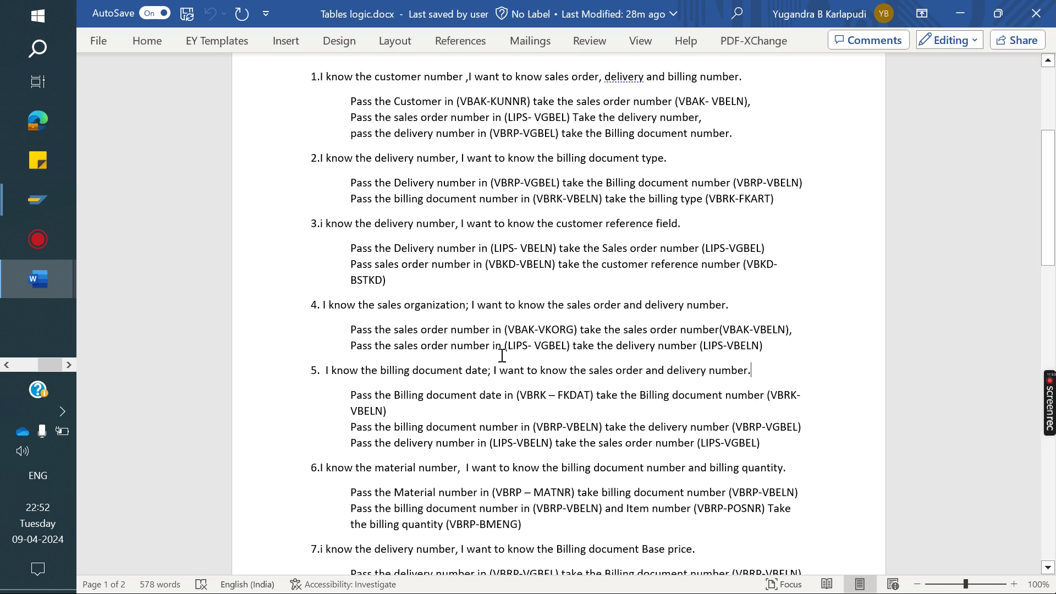
# Step: Read scenario 5's lookup chain from VBRK-FKDAT through VBRP-VBELN and LIPS-VBELN to the sales order number in LIPS-VGBEL
pyautogui.moveTo(487, 370); pyautogui.dragTo(347, 364)
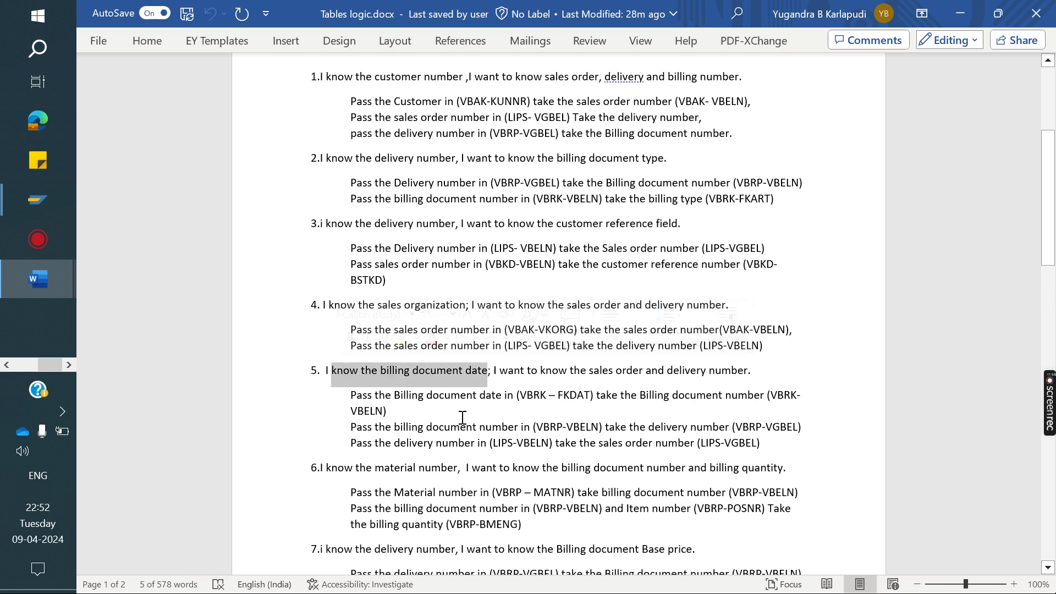
pyautogui.click(393, 411)
pyautogui.moveTo(379, 406); pyautogui.dragTo(808, 428)
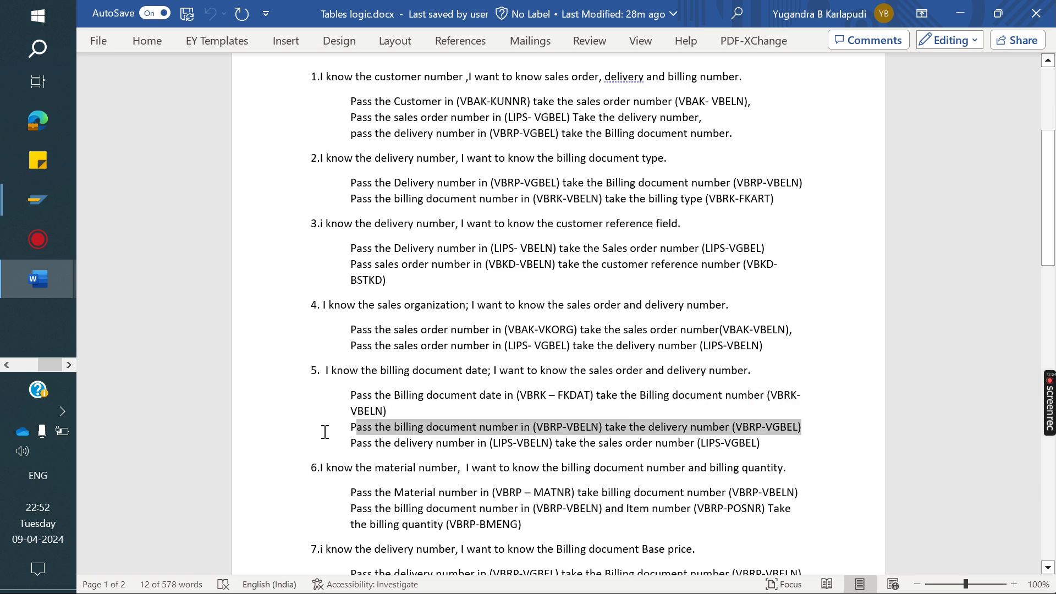
pyautogui.moveTo(350, 444); pyautogui.dragTo(760, 446)
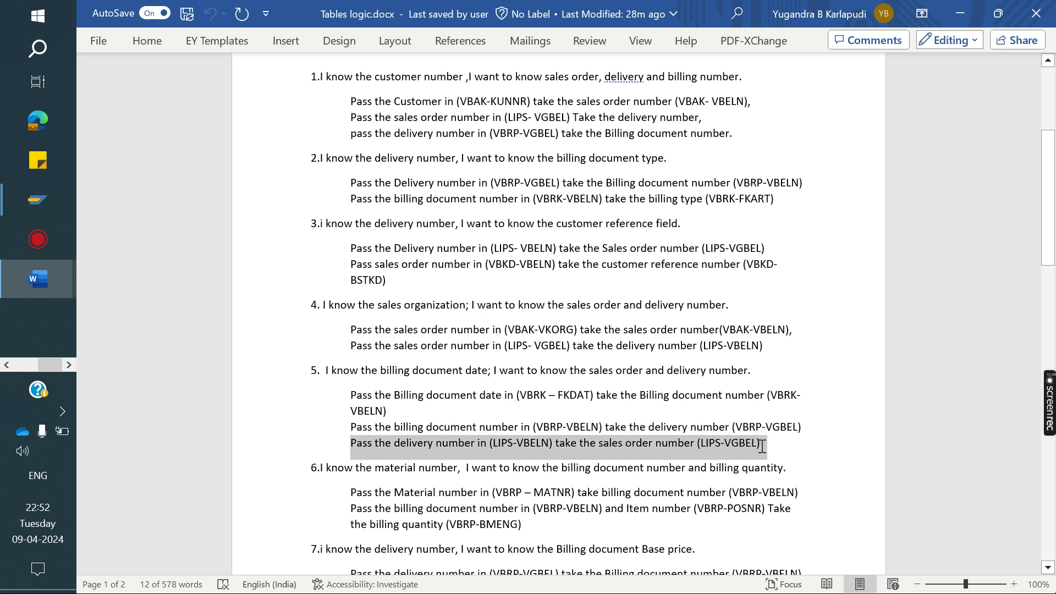
pyautogui.click(452, 415)
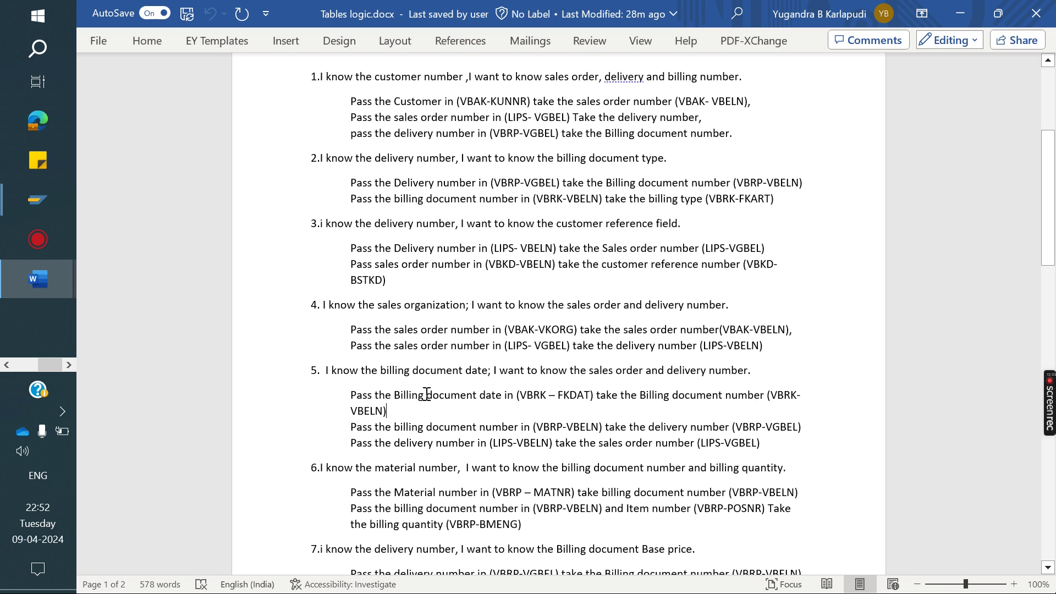
# Step: Read scenario 6, tracing the material number in VBRP-MATNR to the billing document number, item number and billing quantity
pyautogui.scroll(4, 523, 360)
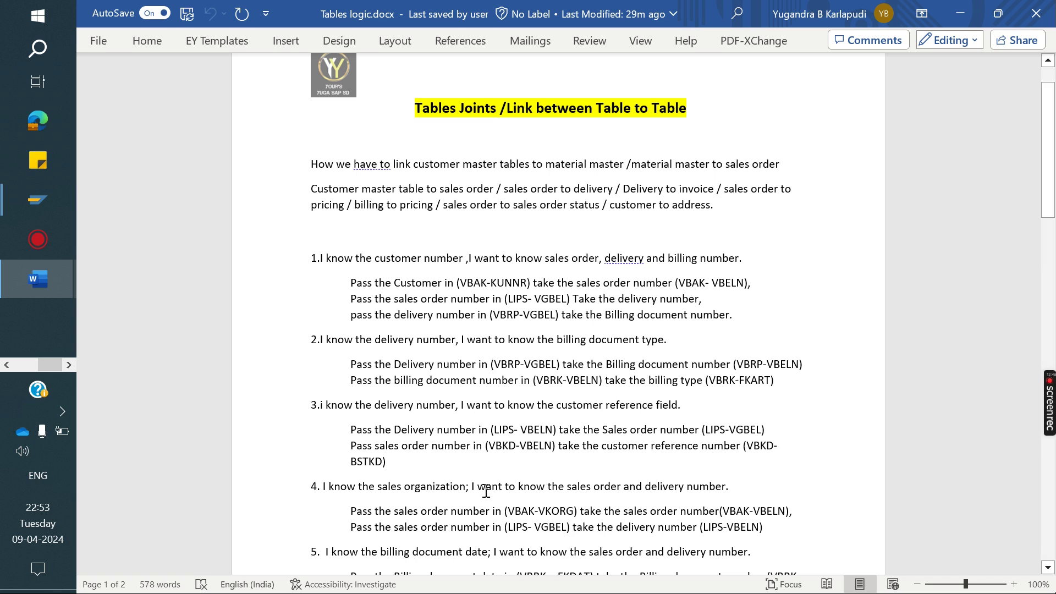
pyautogui.scroll(-5, 484, 486)
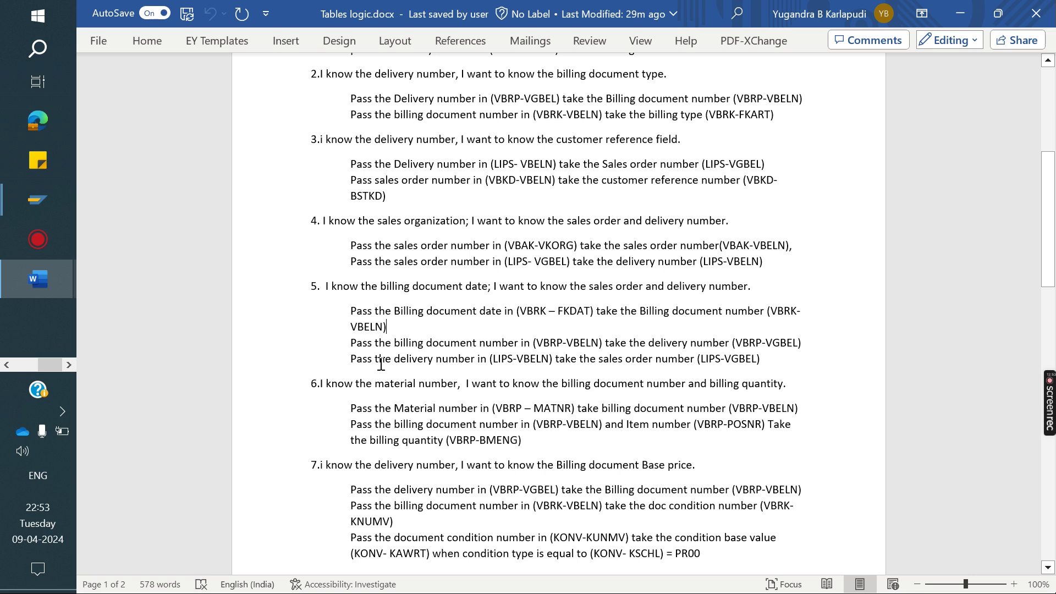
pyautogui.moveTo(332, 386); pyautogui.dragTo(773, 382)
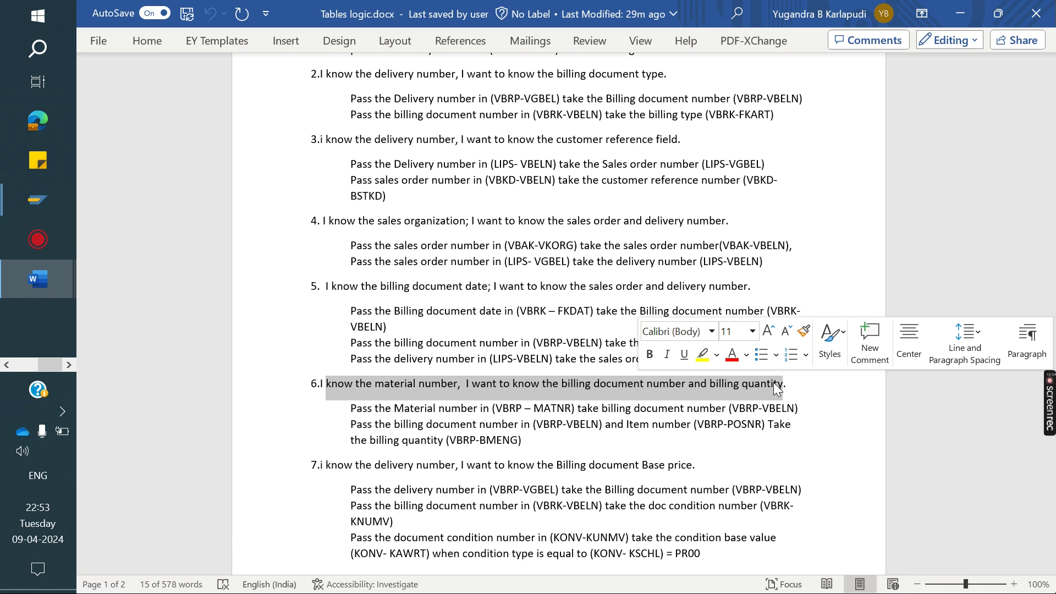
pyautogui.click(590, 398)
pyautogui.moveTo(326, 384); pyautogui.dragTo(429, 384)
pyautogui.moveTo(351, 408); pyautogui.dragTo(803, 408)
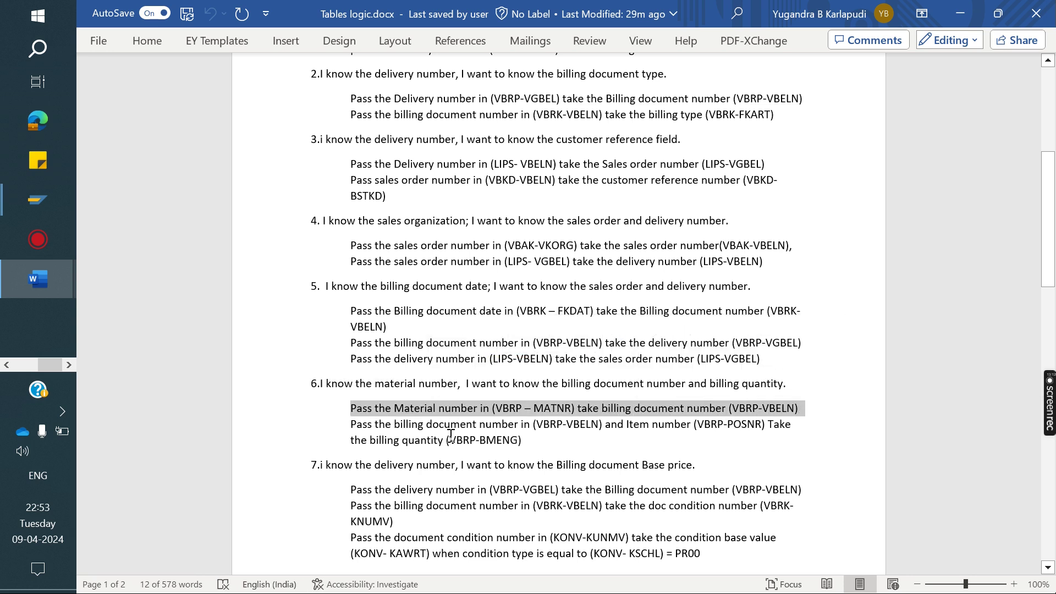
pyautogui.moveTo(352, 425); pyautogui.dragTo(837, 428)
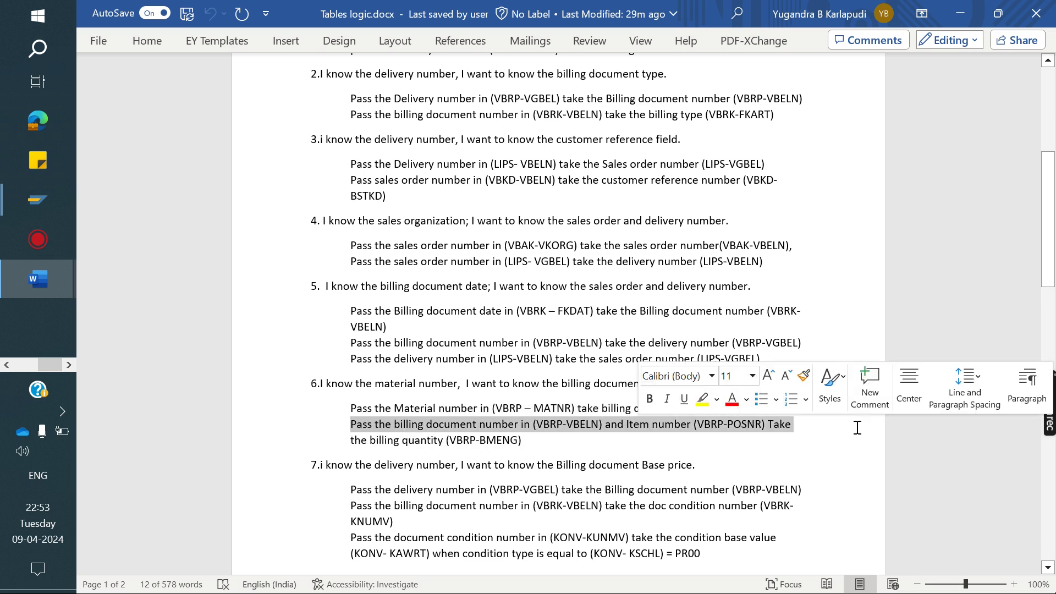
# Step: Switch to the VBRP results in SAP and examine the billing document, item and BillQtySKU columns for scenario 6
pyautogui.moveTo(22, 200)
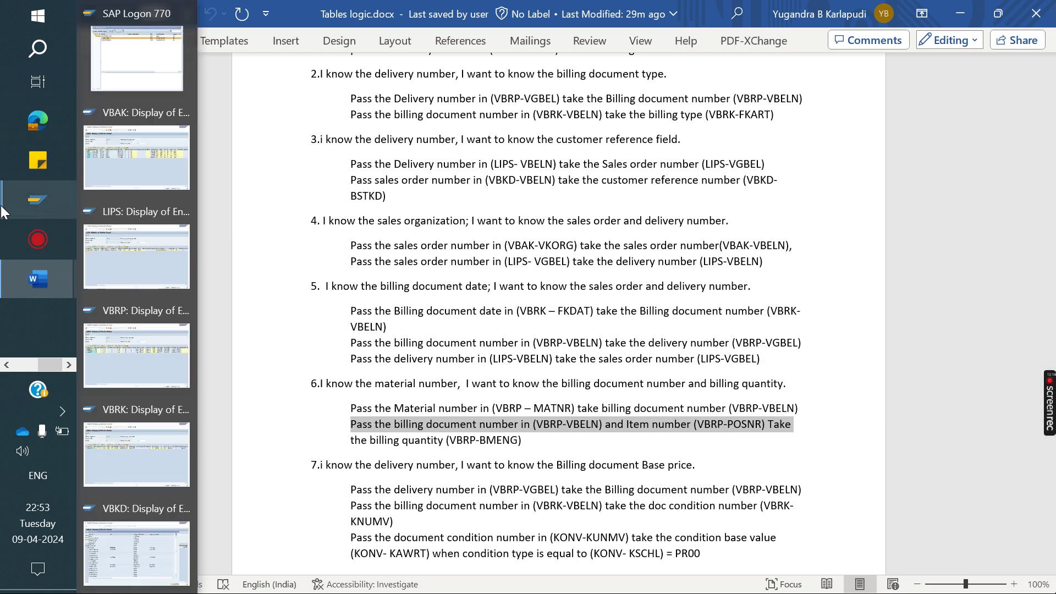
pyautogui.click(163, 335)
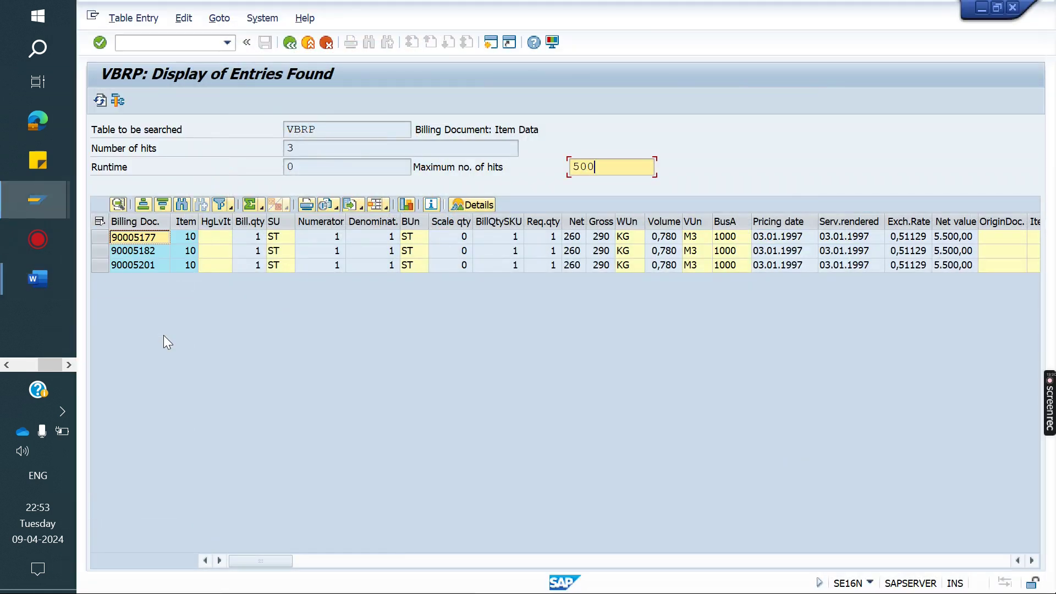
pyautogui.click(139, 240)
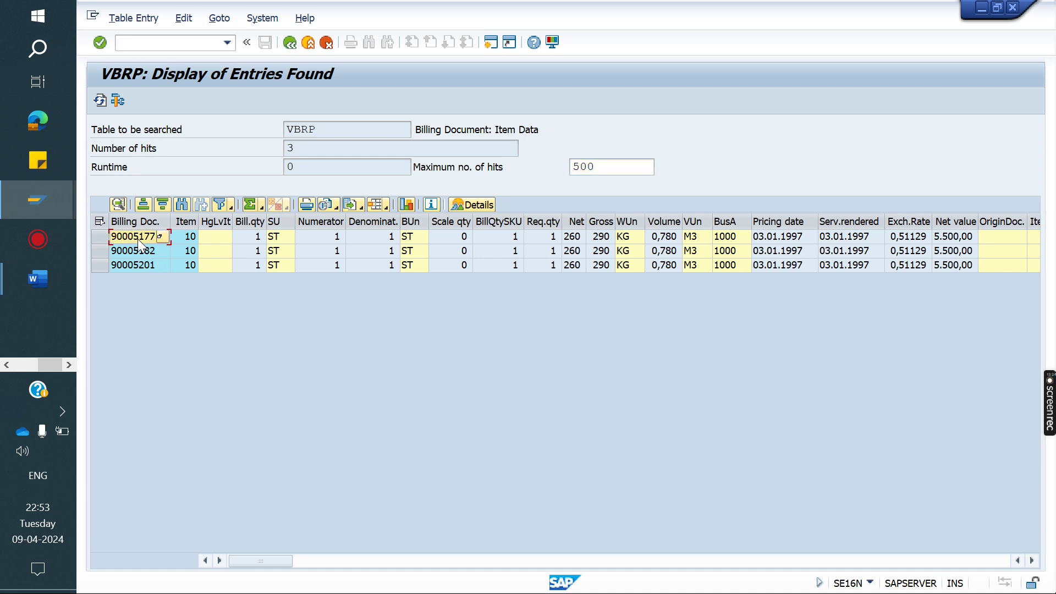
pyautogui.click(184, 237)
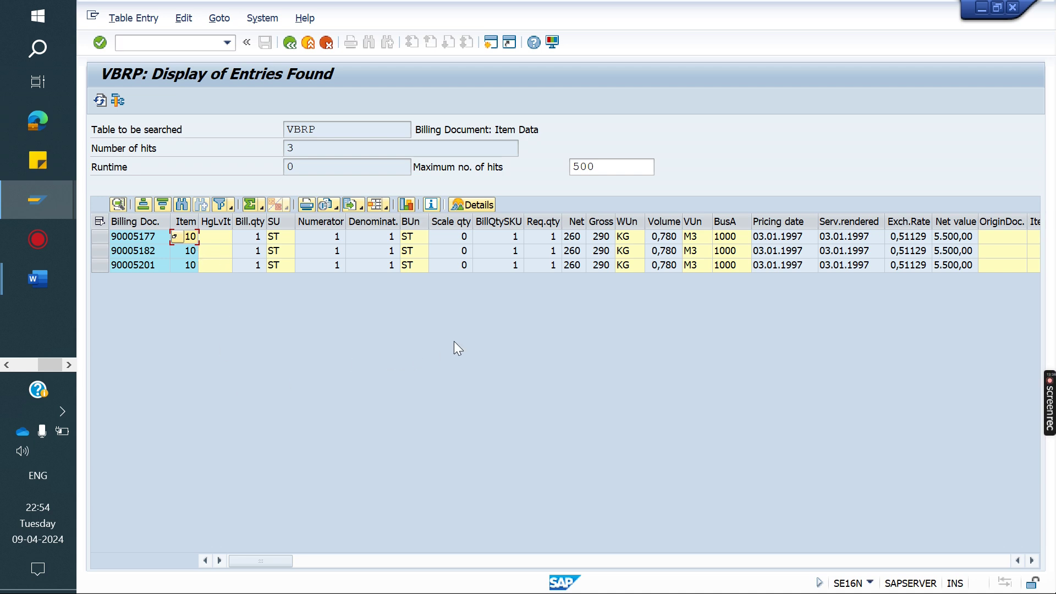
pyautogui.click(508, 237)
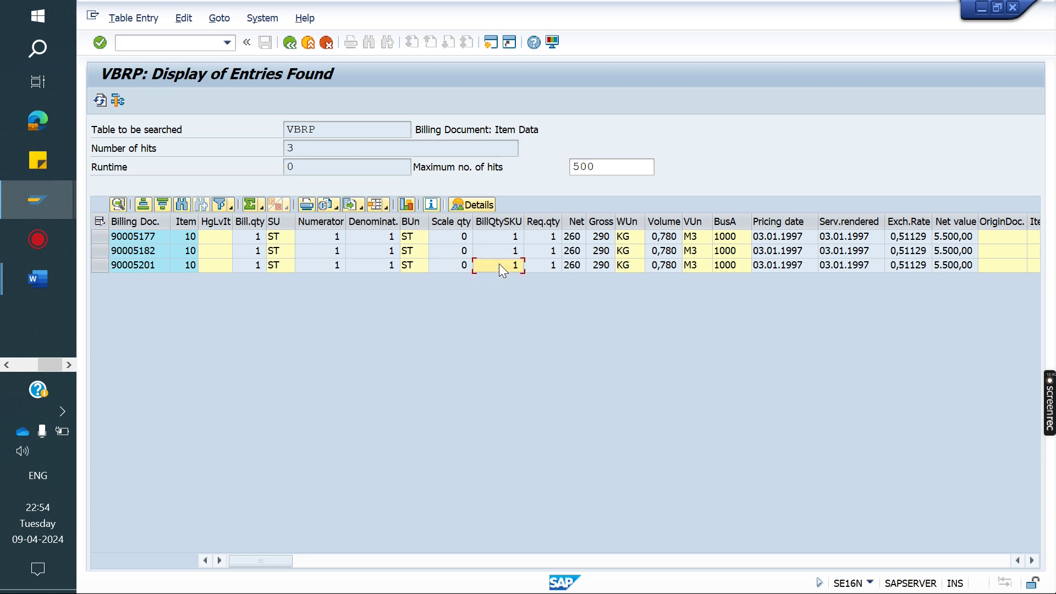
pyautogui.click(138, 240)
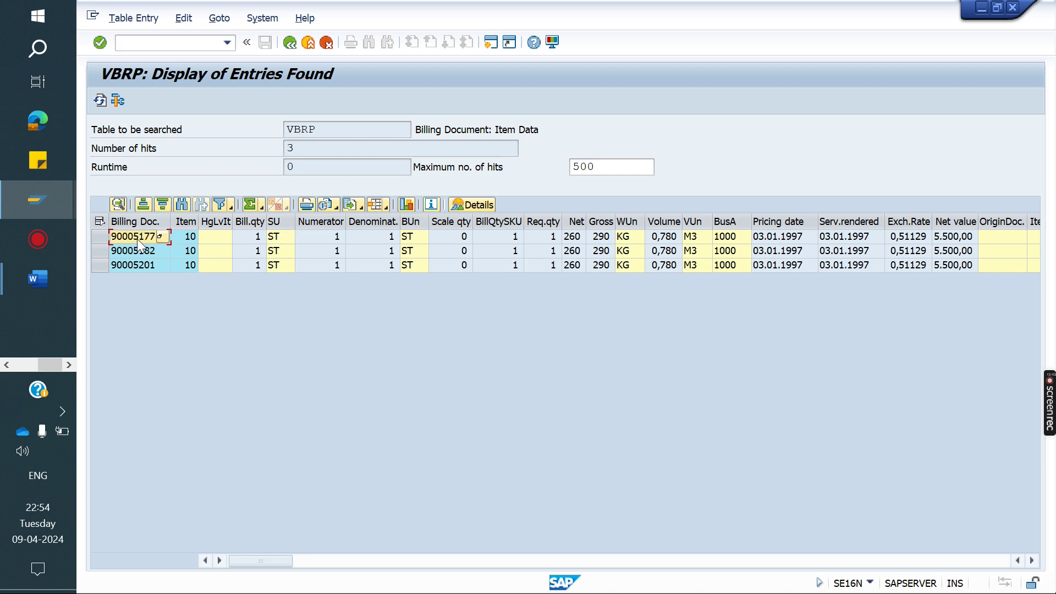
pyautogui.click(187, 237)
pyautogui.click(189, 250)
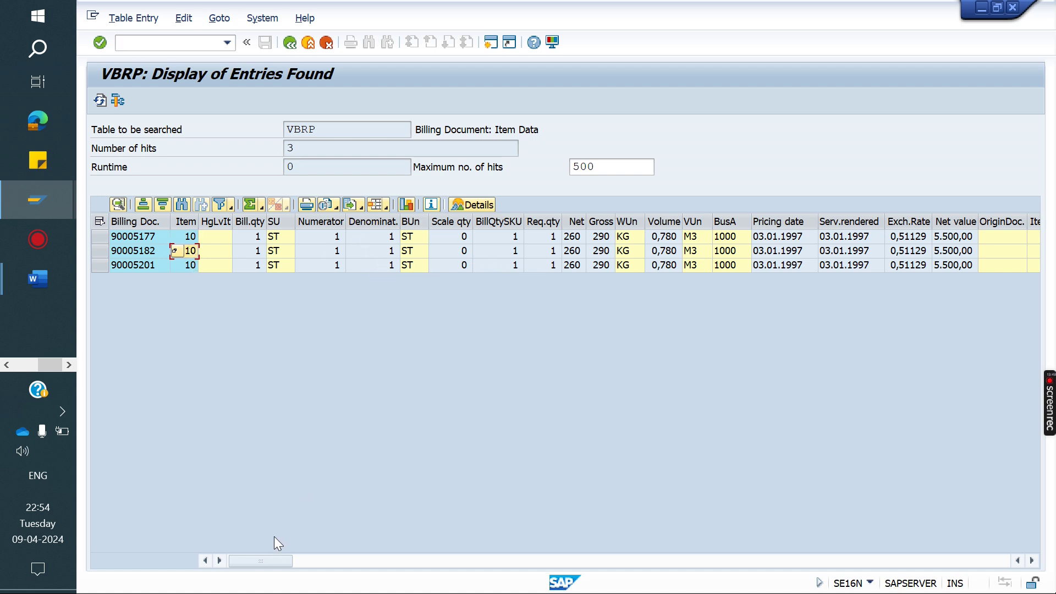
# Step: Look through the remaining VBRP item columns and return to the billing quantity in the BillQtySKU column
pyautogui.moveTo(259, 564); pyautogui.dragTo(391, 559)
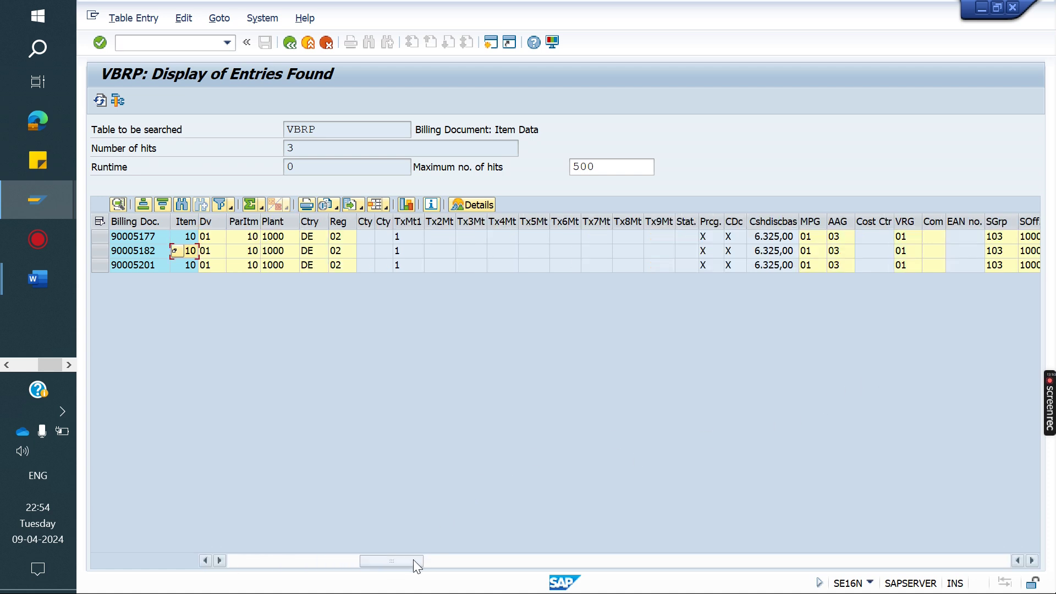
pyautogui.moveTo(401, 562); pyautogui.dragTo(470, 562)
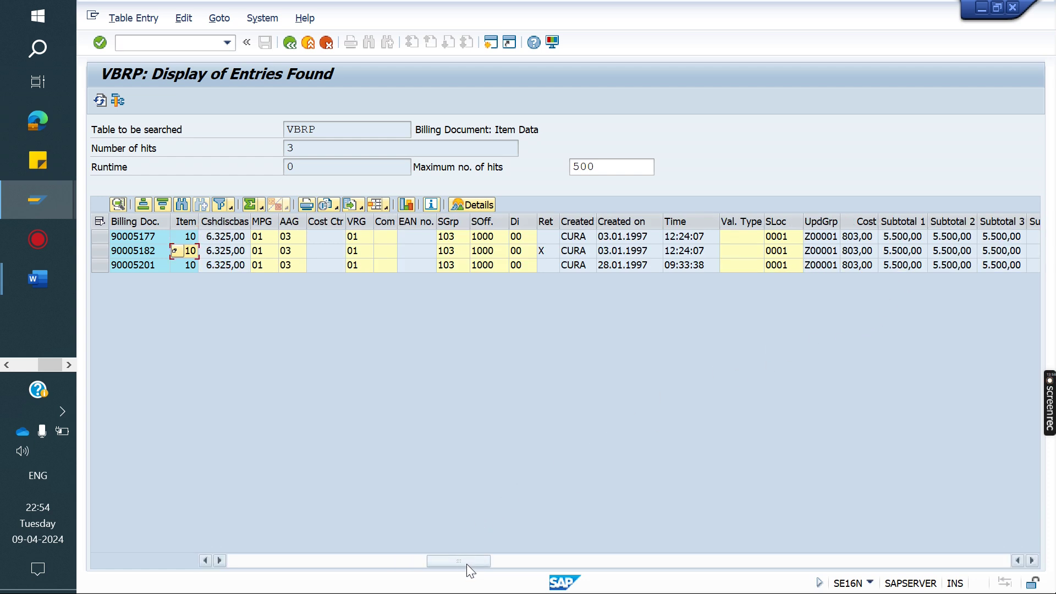
pyautogui.moveTo(465, 561); pyautogui.dragTo(609, 571)
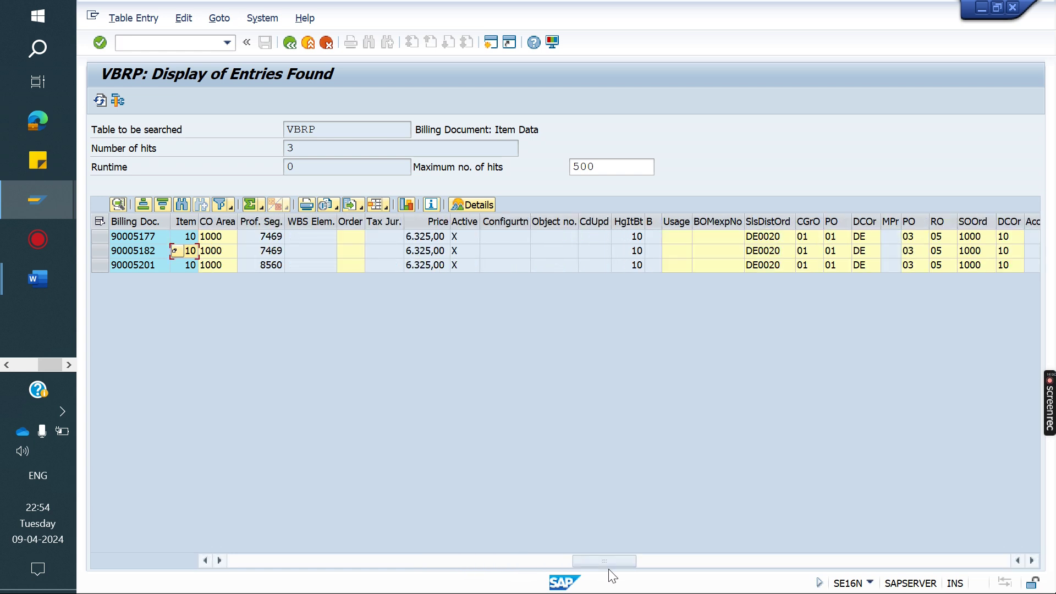
pyautogui.moveTo(608, 562); pyautogui.dragTo(218, 559)
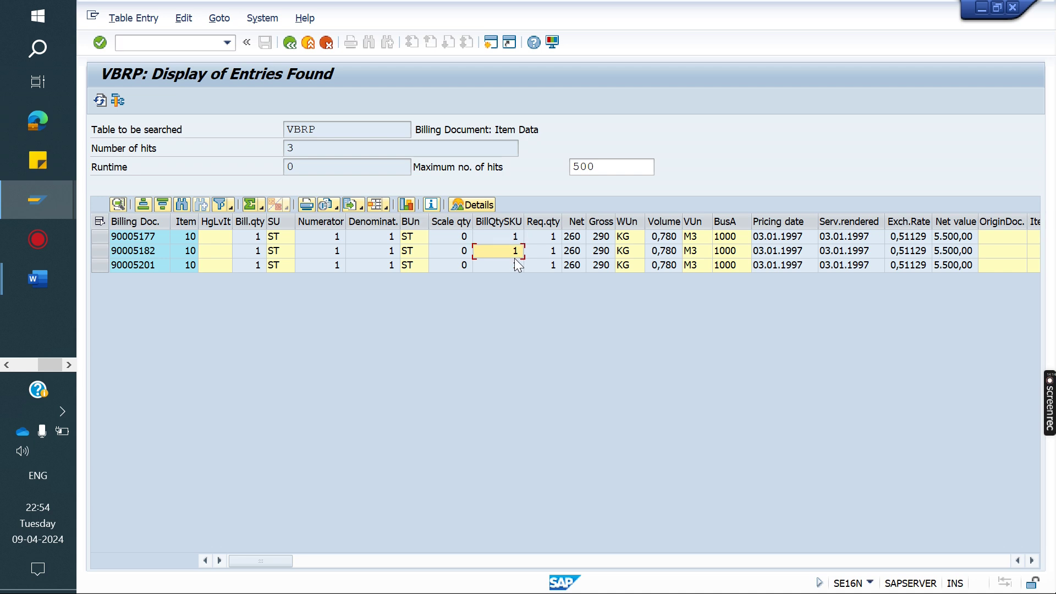
# Step: Switch back to the Tables logic document in Word and review the full scenario 6 text
pyautogui.moveTo(37, 275)
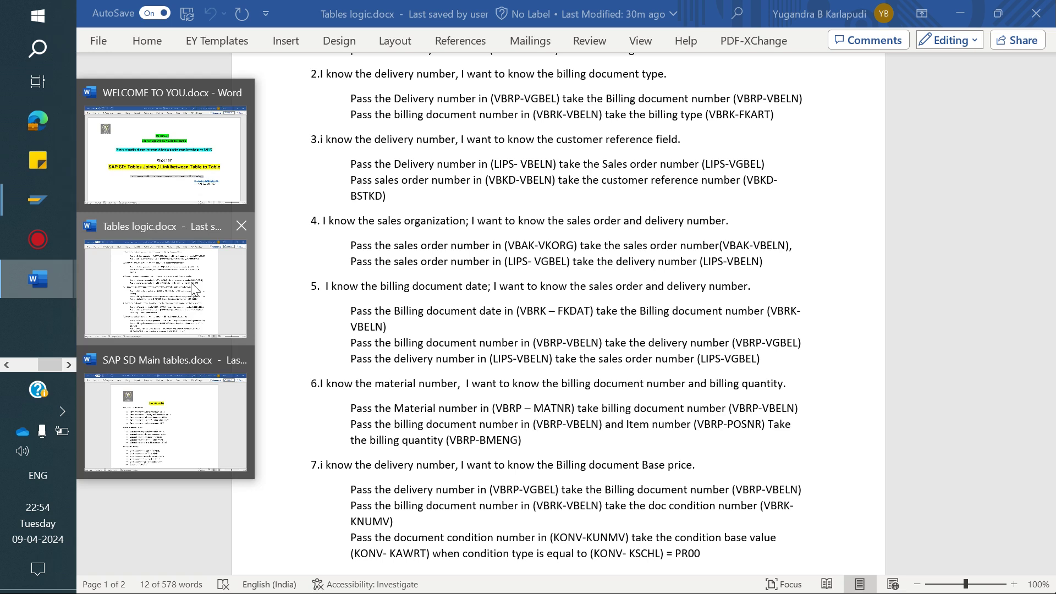
pyautogui.click(192, 286)
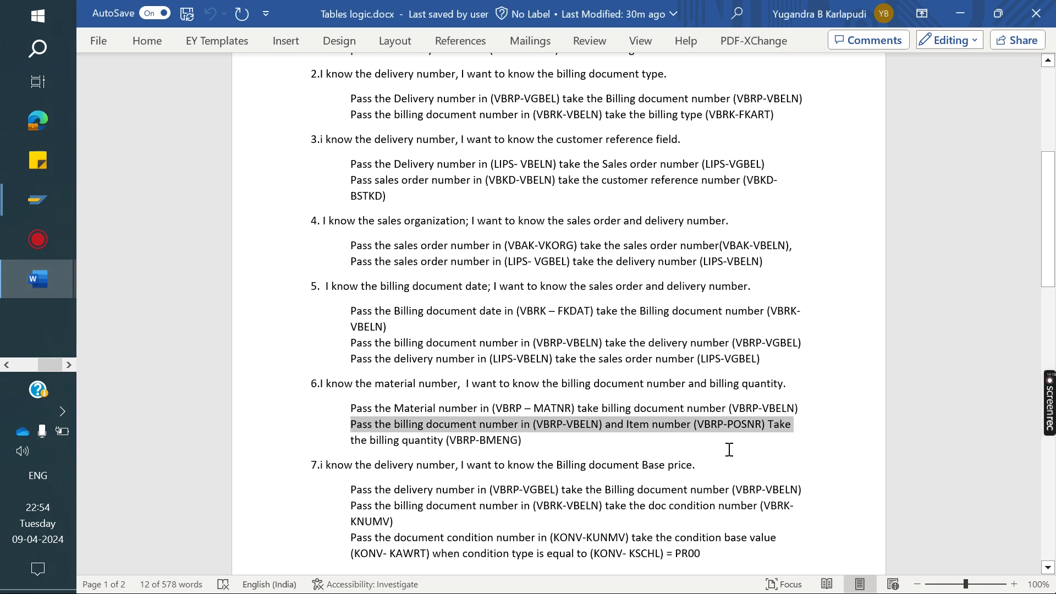
pyautogui.moveTo(536, 440); pyautogui.dragTo(316, 383)
# Step: Read scenario 7's question, from the delivery number to the billing document base price
pyautogui.scroll(-4, 466, 352)
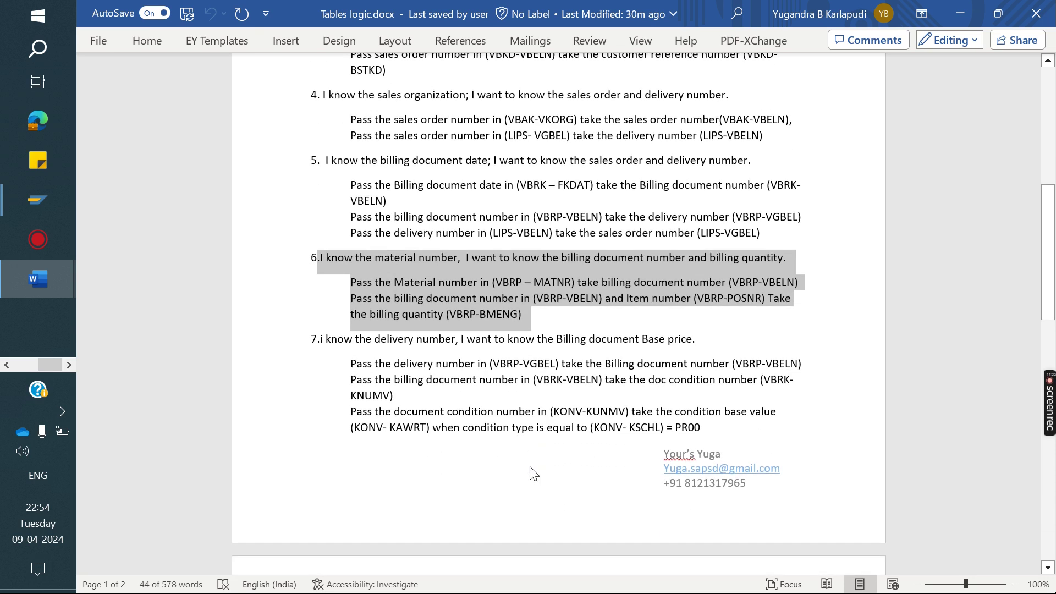
pyautogui.click(466, 352)
pyautogui.click(714, 343)
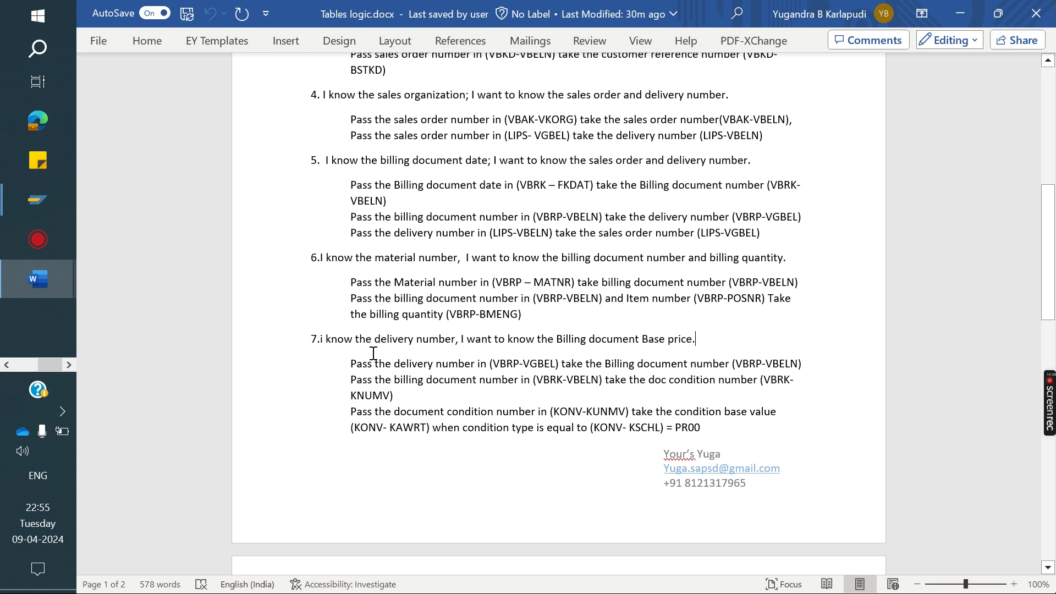
pyautogui.moveTo(353, 341); pyautogui.dragTo(453, 341)
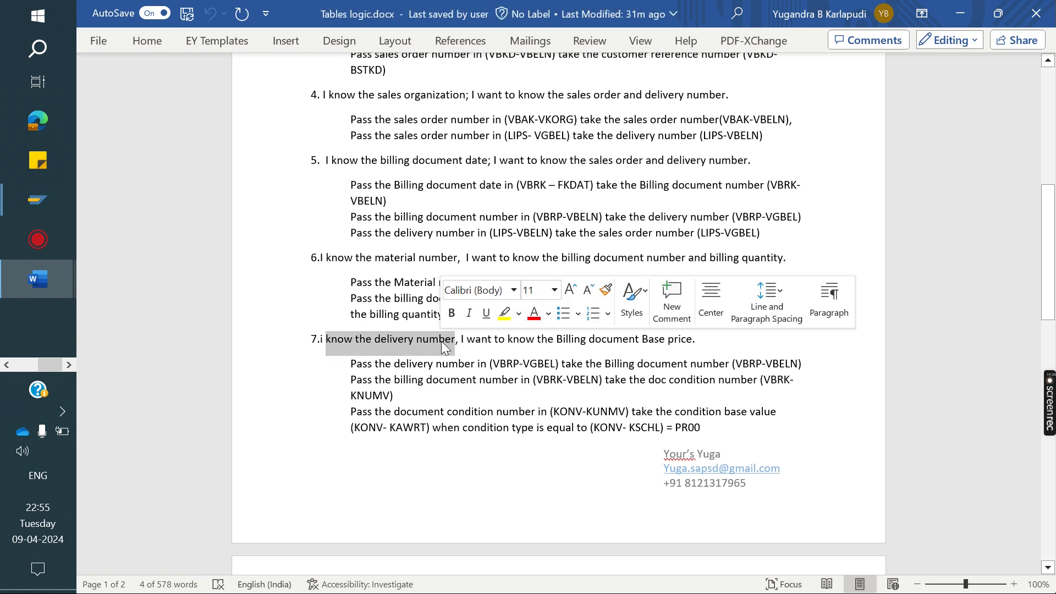
pyautogui.click(410, 341)
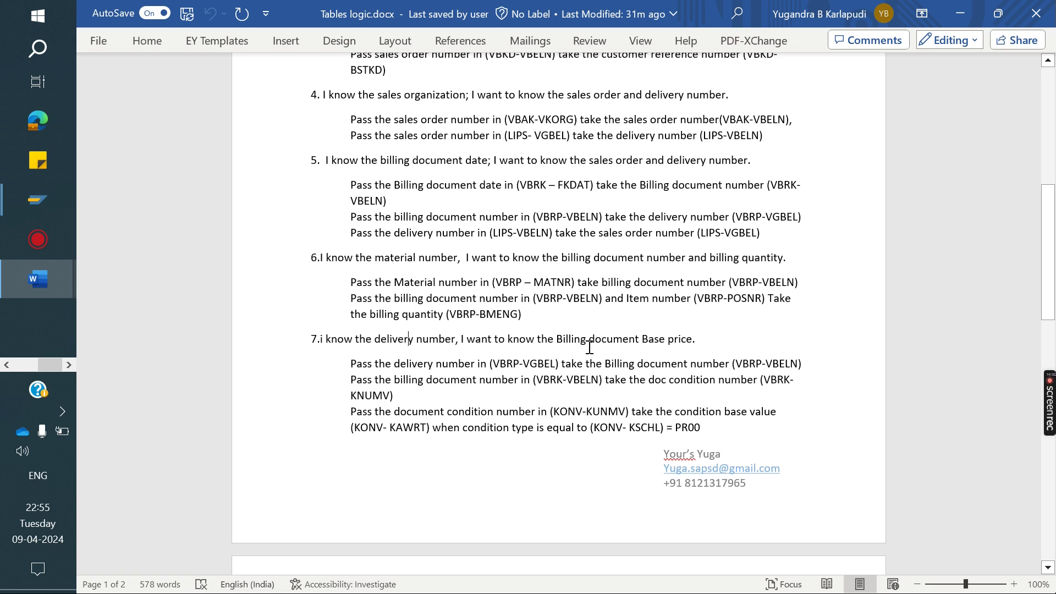
pyautogui.moveTo(641, 341); pyautogui.dragTo(471, 341)
pyautogui.moveTo(695, 341); pyautogui.dragTo(651, 343)
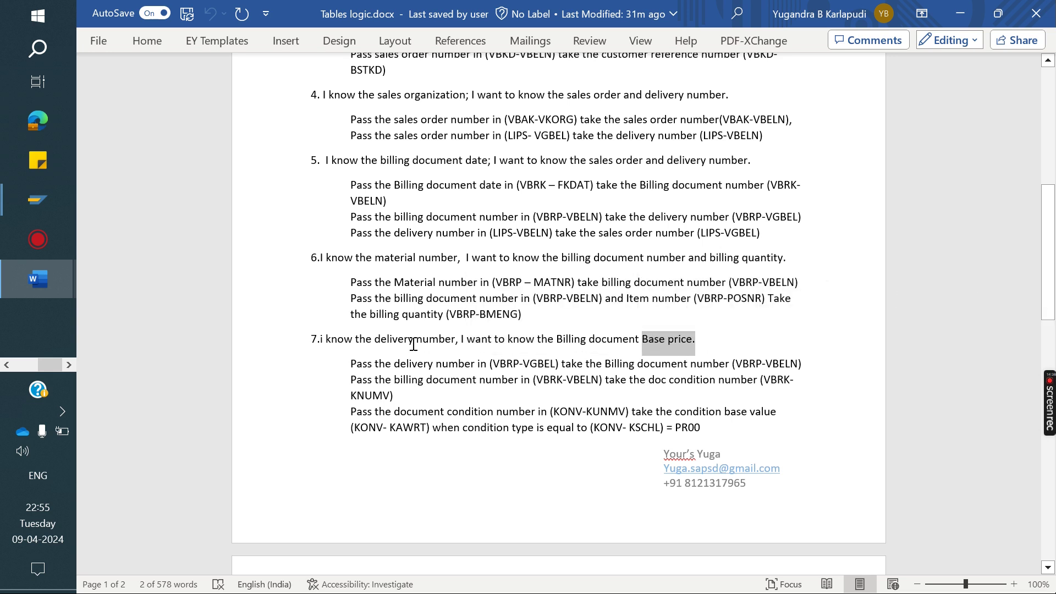
pyautogui.moveTo(1050, 446)
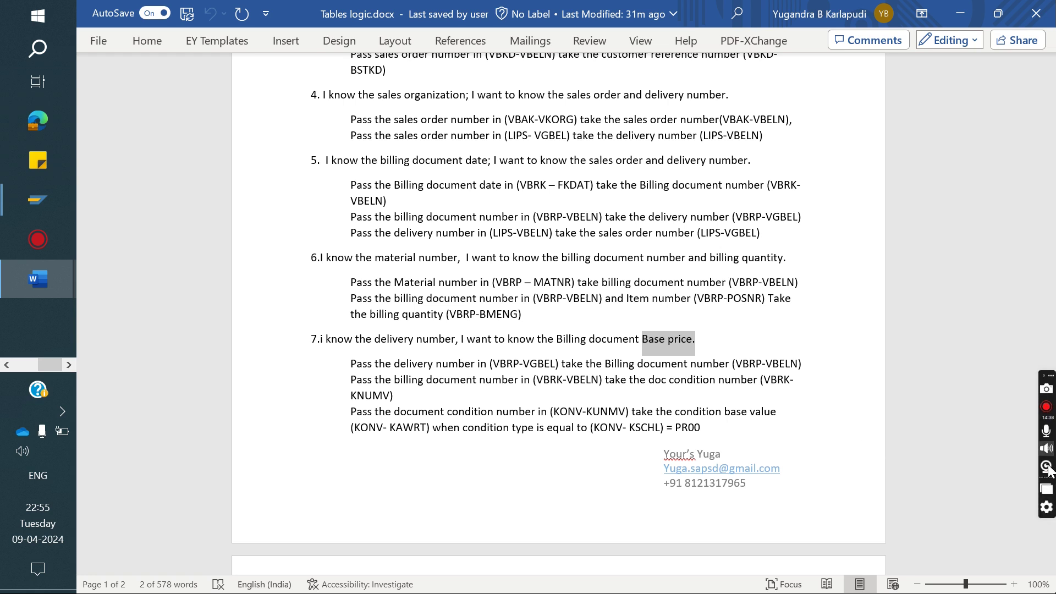
pyautogui.click(1048, 508)
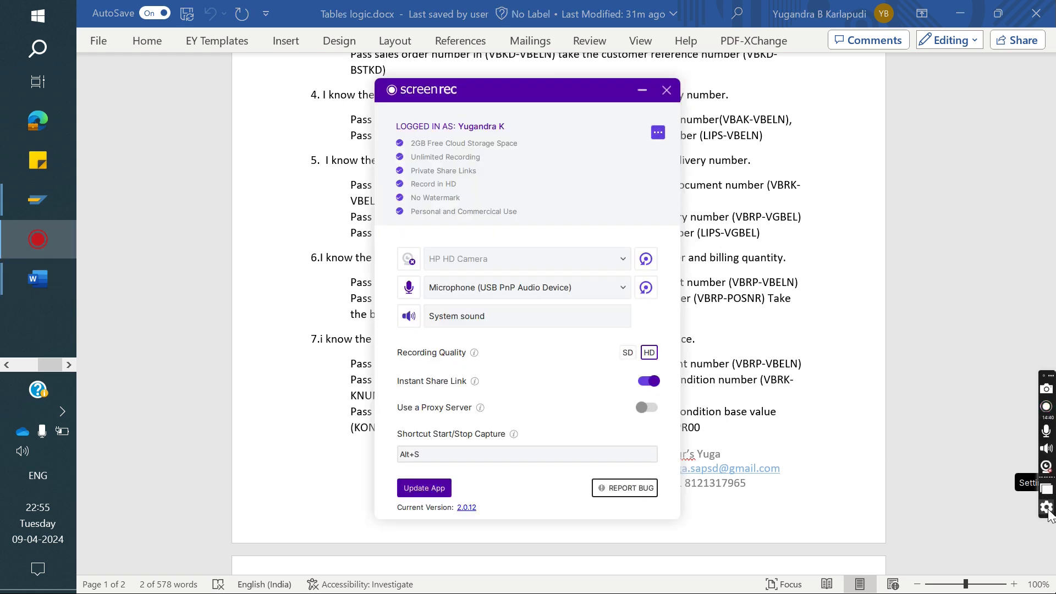
pyautogui.click(664, 90)
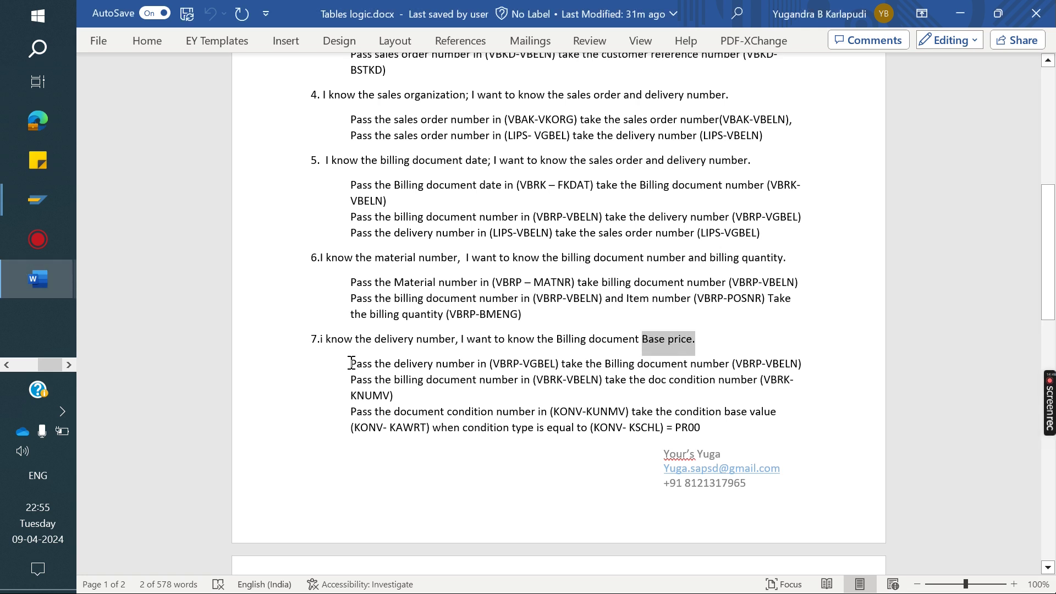
# Step: Read scenario 7's lookup steps, from VBRP-VGBEL through VBRK-KNUMV to KONV-KAWRT for condition type PR00, and review the whole scenario
pyautogui.moveTo(351, 362); pyautogui.dragTo(799, 365)
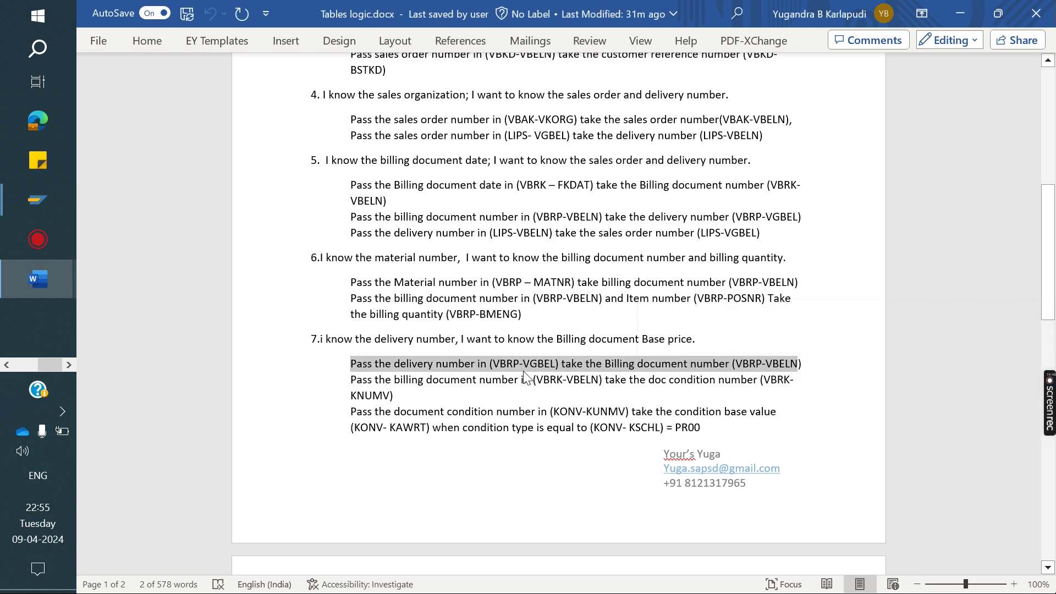
pyautogui.moveTo(348, 381); pyautogui.dragTo(783, 389)
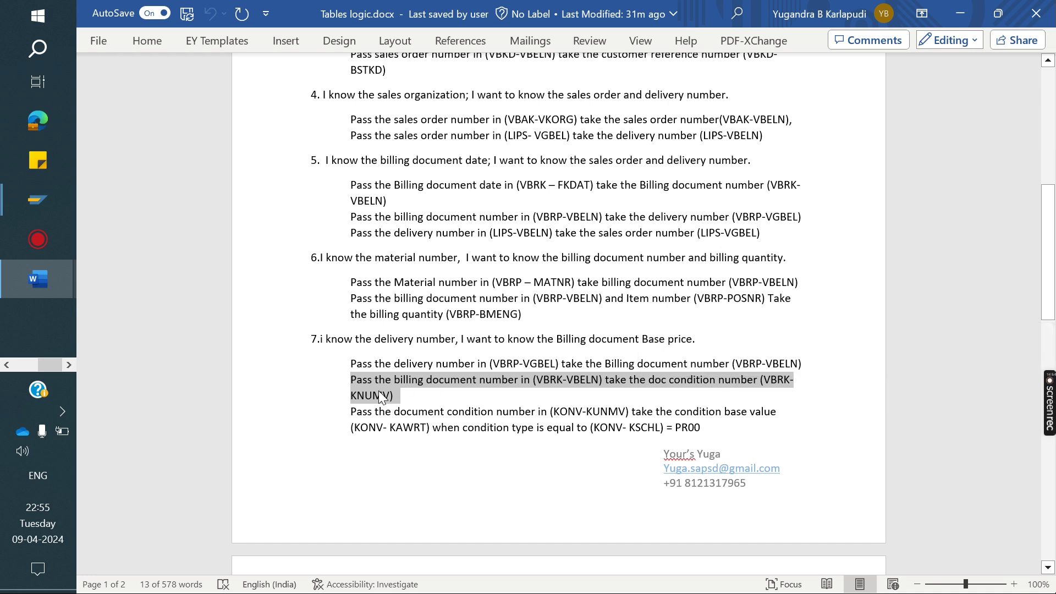
pyautogui.moveTo(347, 411); pyautogui.dragTo(656, 414)
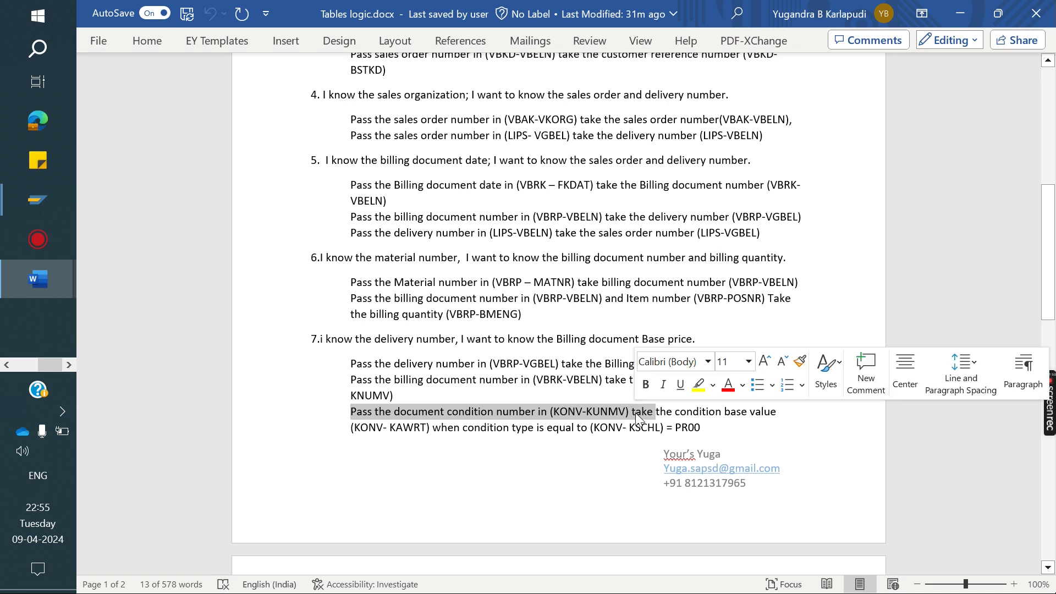
pyautogui.click(561, 411)
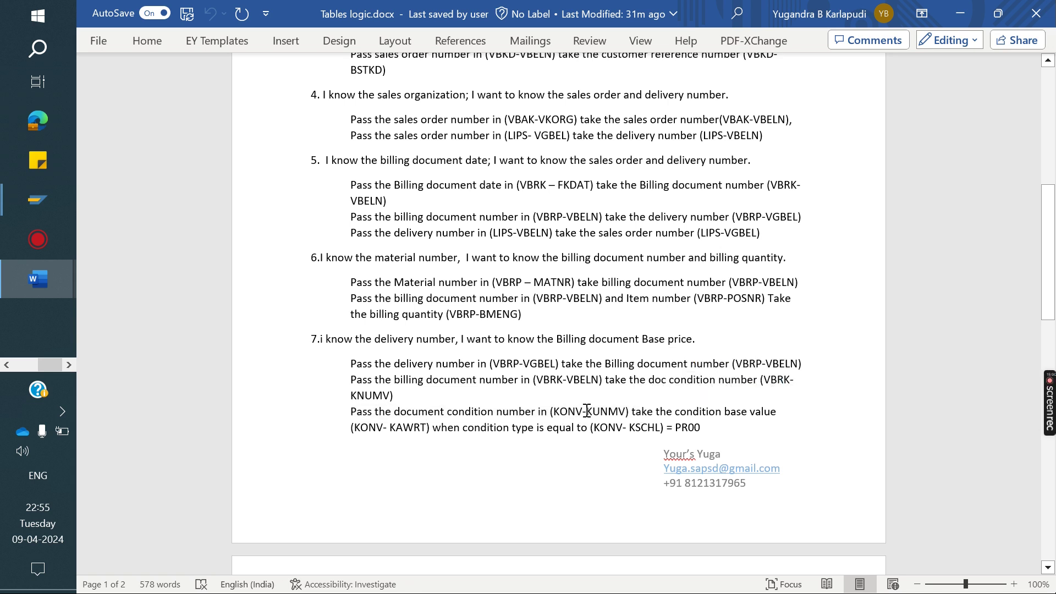
pyautogui.moveTo(673, 411); pyautogui.dragTo(439, 434)
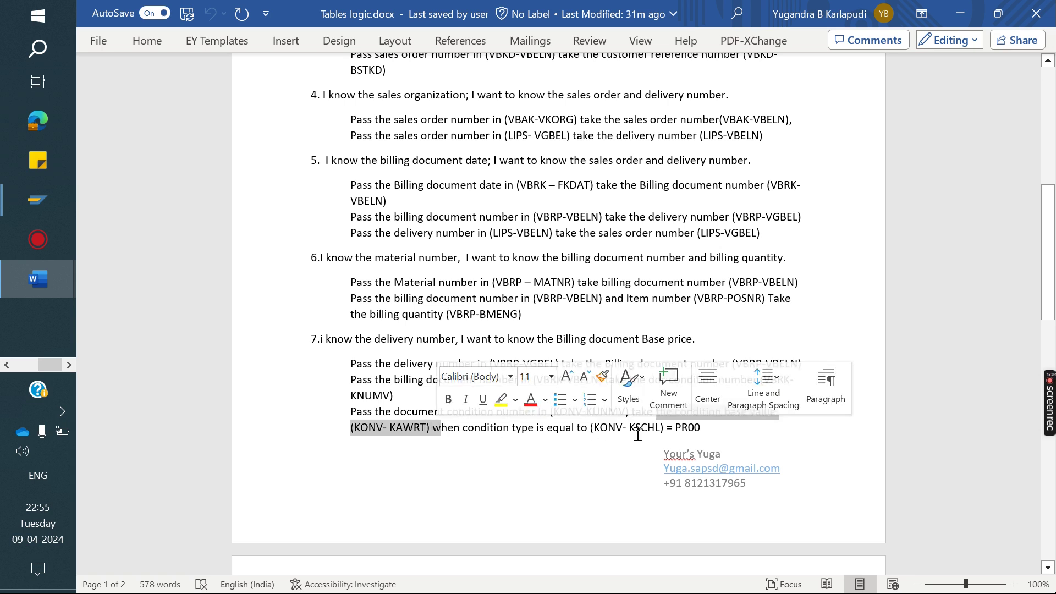
pyautogui.click(727, 434)
pyautogui.moveTo(713, 428); pyautogui.dragTo(333, 345)
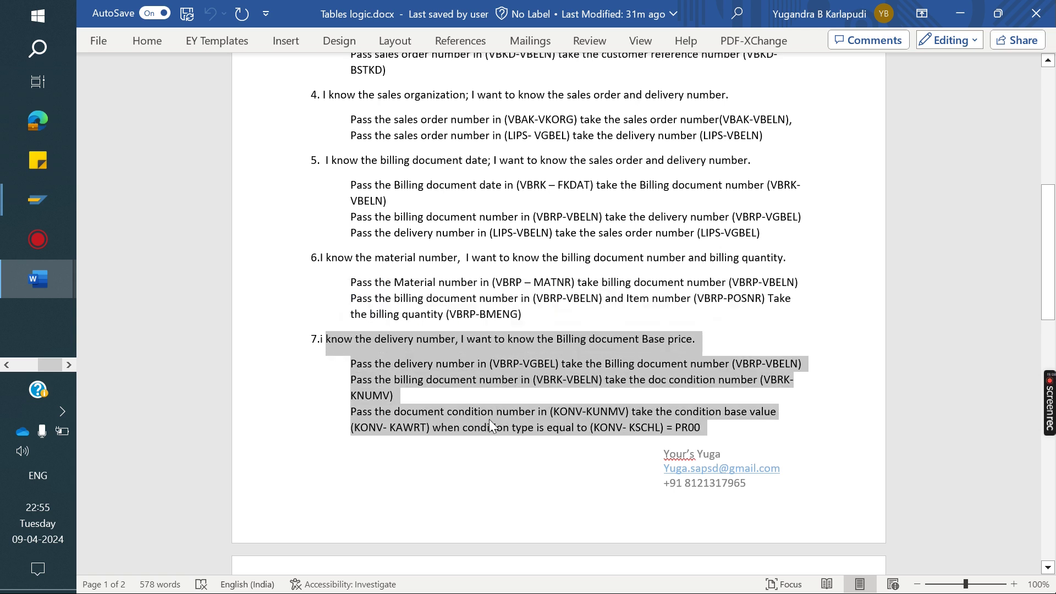